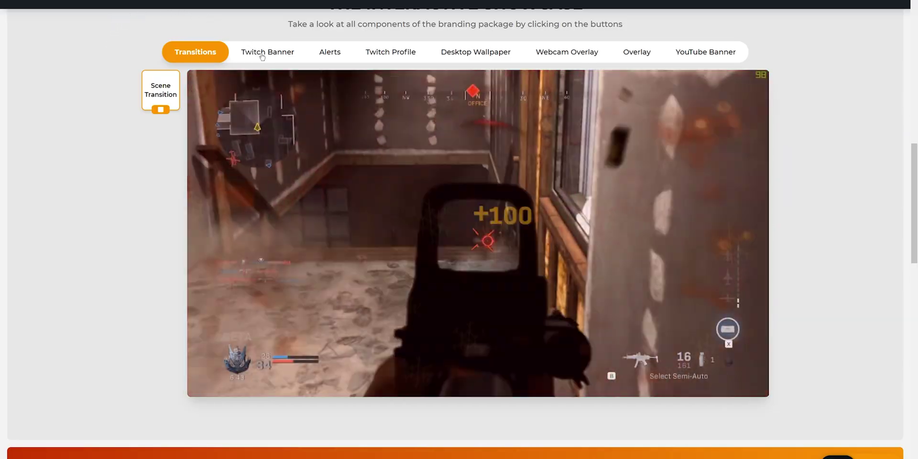
- Preview the Twitch Banner, Alerts, Host alert, Webcam Overlay, Overlay and YouTube Banner showcase tabs
left_click(266, 51)
left_click(329, 52)
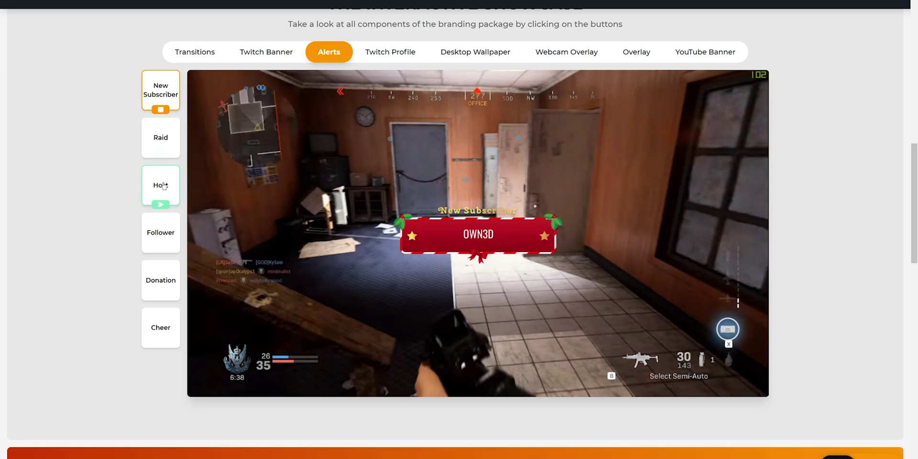
left_click(161, 185)
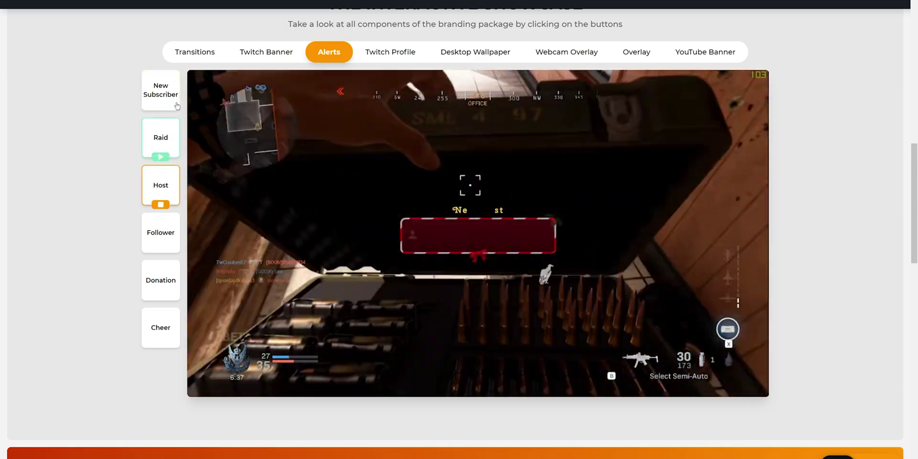
left_click(591, 53)
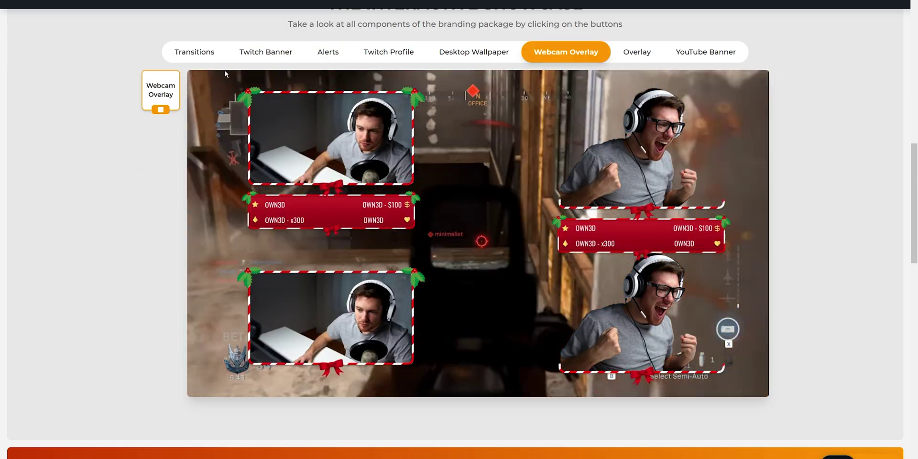
left_click(637, 51)
left_click(705, 52)
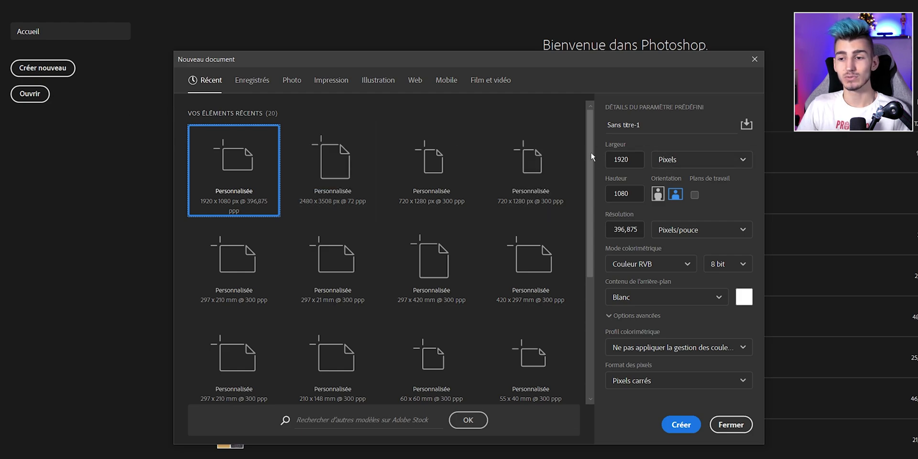
- Create the 1920 × 1080 px document at 96 ppi, keeping the colour mode on RGB
left_click(639, 161)
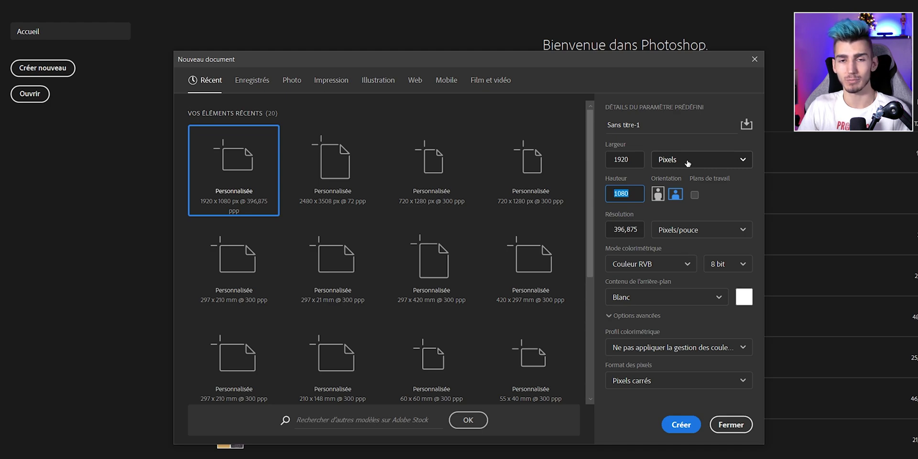
key("Tab")
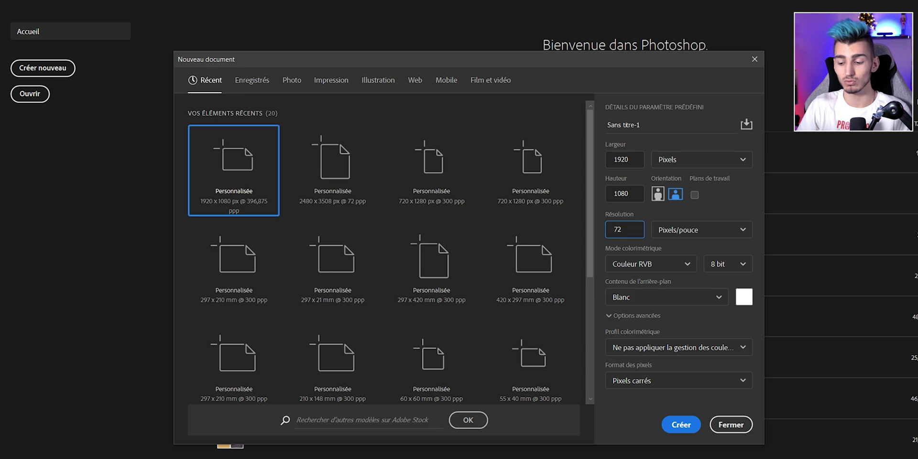
type("96")
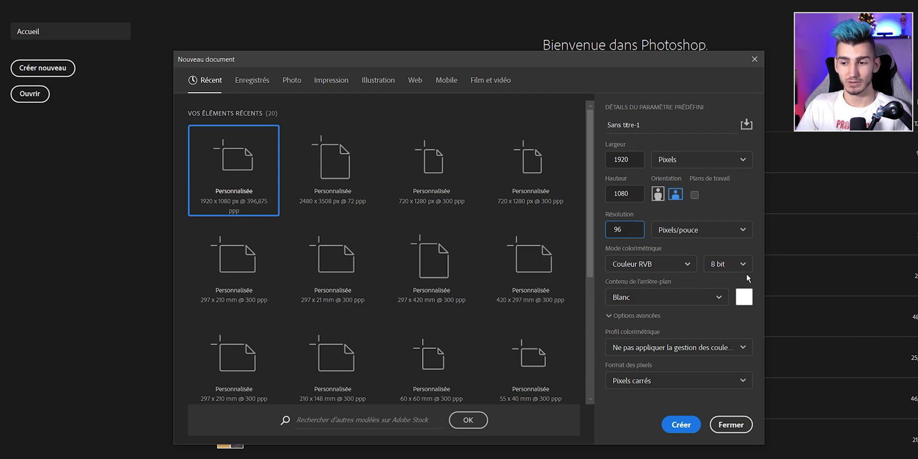
left_click(646, 266)
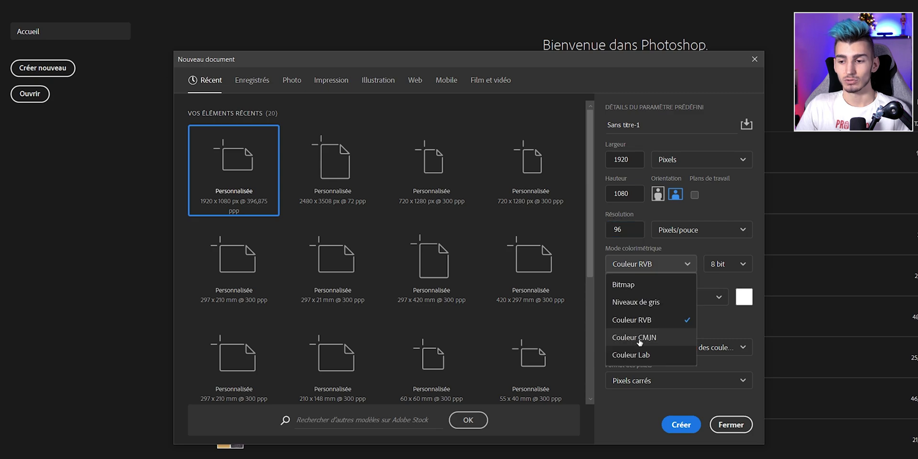
left_click(669, 319)
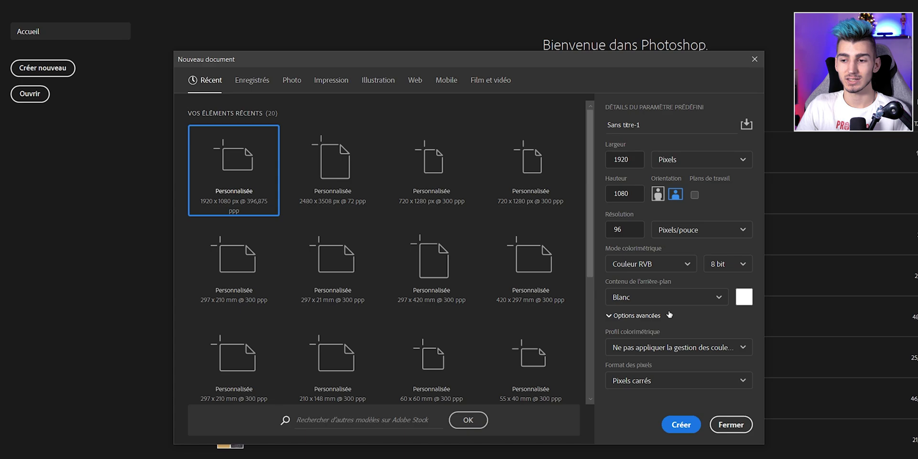
left_click(684, 426)
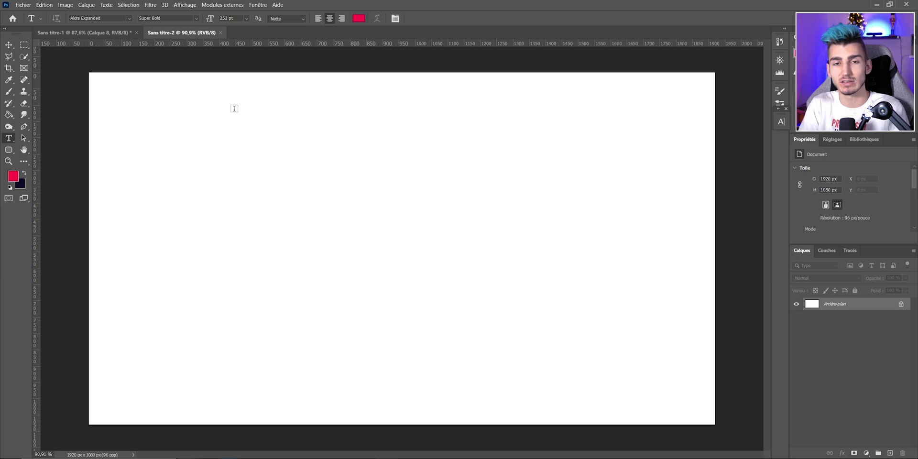
left_click(83, 32)
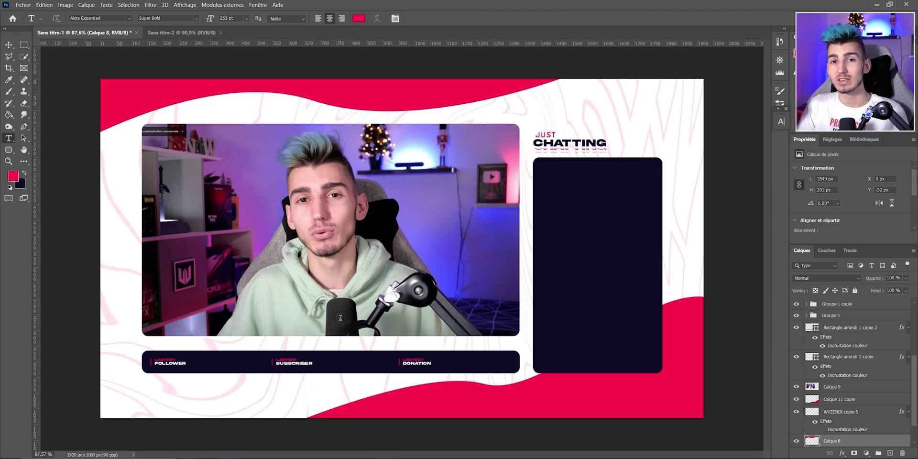
- Paste the webcam photo into the blank document, move it, then discard it
key("ctrl+Tab")
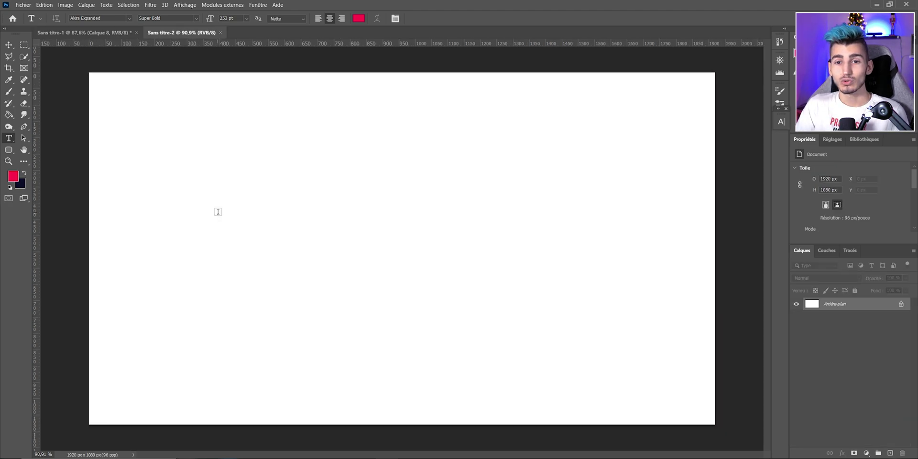
scroll(125, 212, "down", 1)
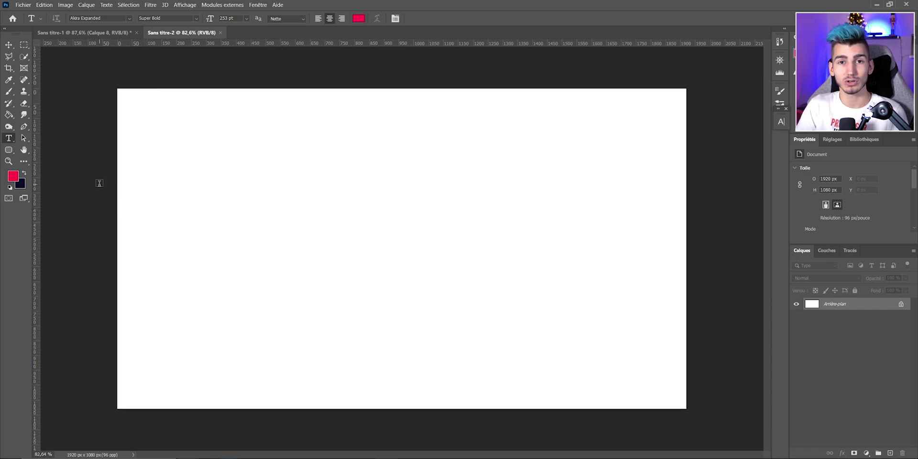
scroll(140, 204, "down", 2)
key("ctrl+v")
scroll(226, 231, "down", 2)
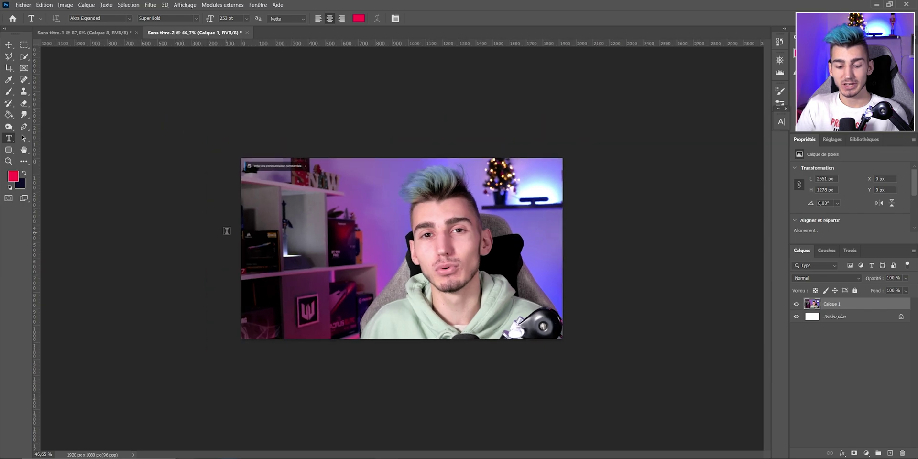
key("ctrl+t")
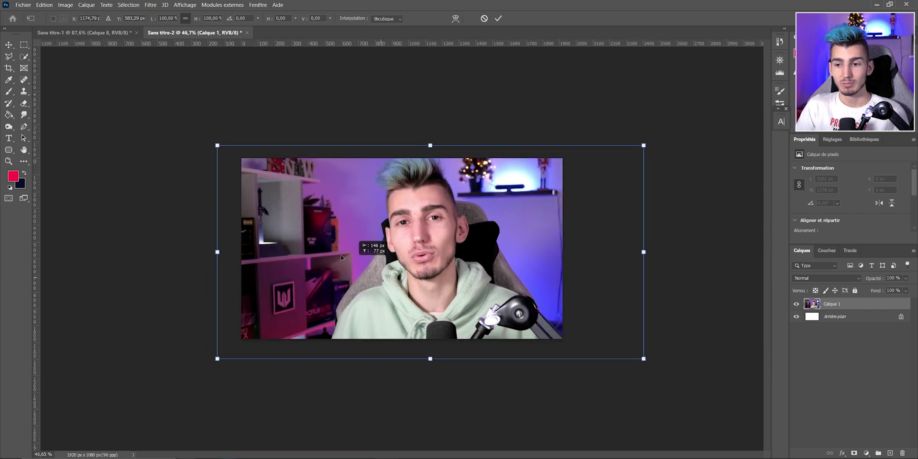
left_click_drag(299, 263, 351, 271)
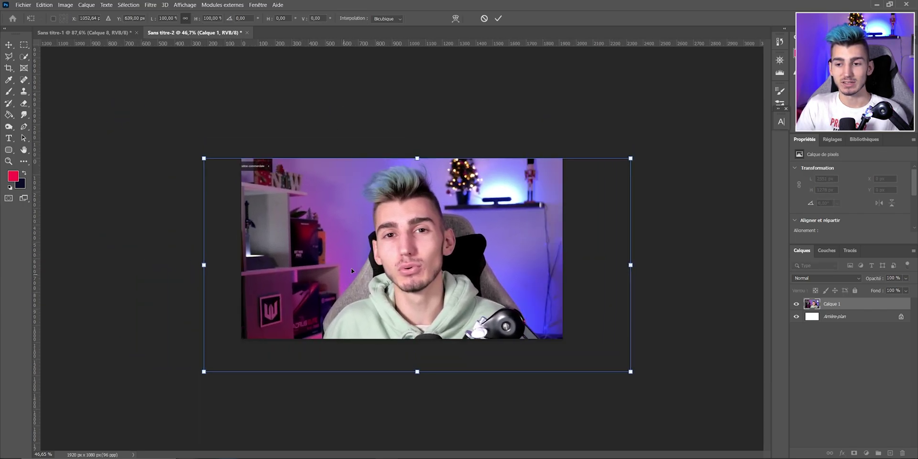
left_click(480, 20)
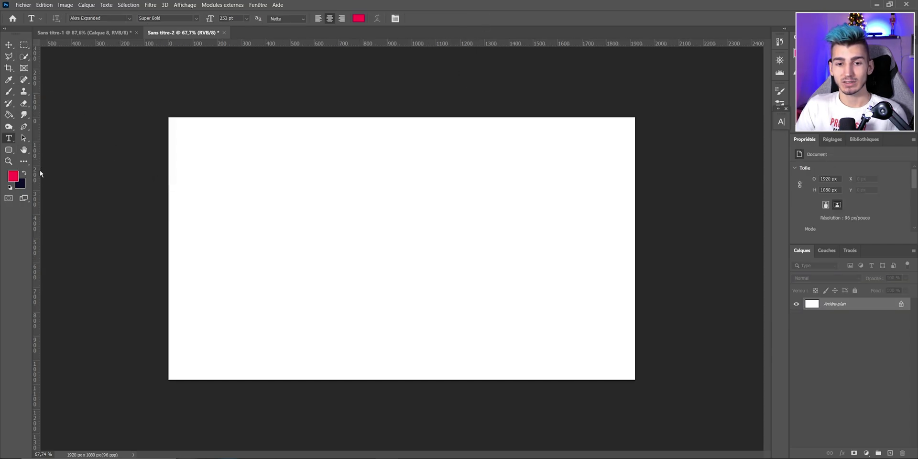
- Unlock the background layer into Calque 0 and place guides on all four canvas edges
left_click(901, 304)
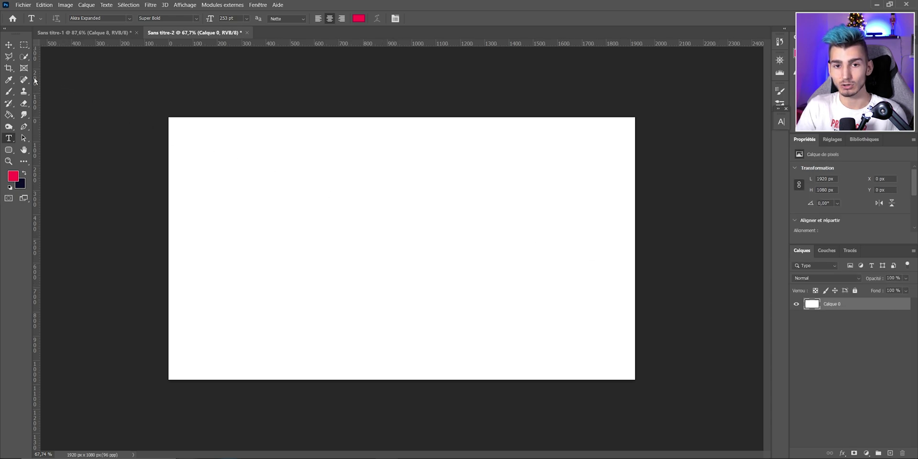
key("ctrl+r")
key("ctrl+r")
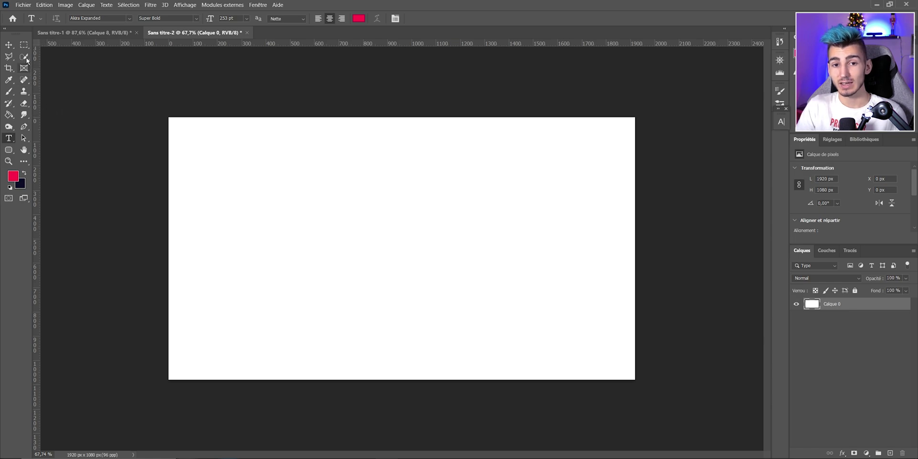
left_click_drag(36, 66, 169, 86)
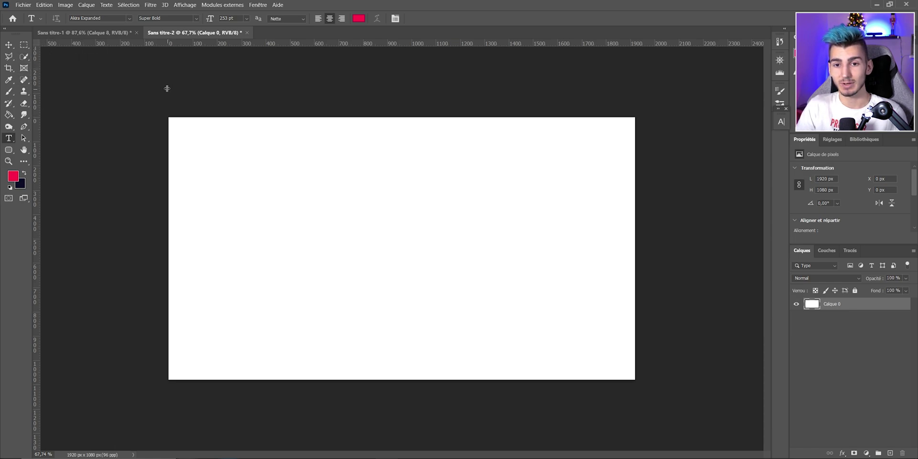
left_click_drag(121, 48, 135, 117)
left_click_drag(37, 137, 636, 150)
- Select the Rounded Rectangle shape tool
left_click(8, 150)
right_click(8, 150)
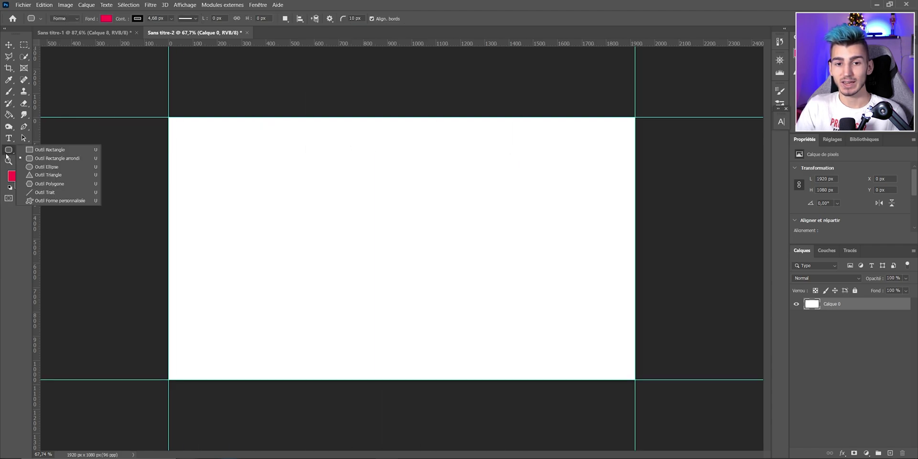
left_click(58, 159)
right_click(9, 150)
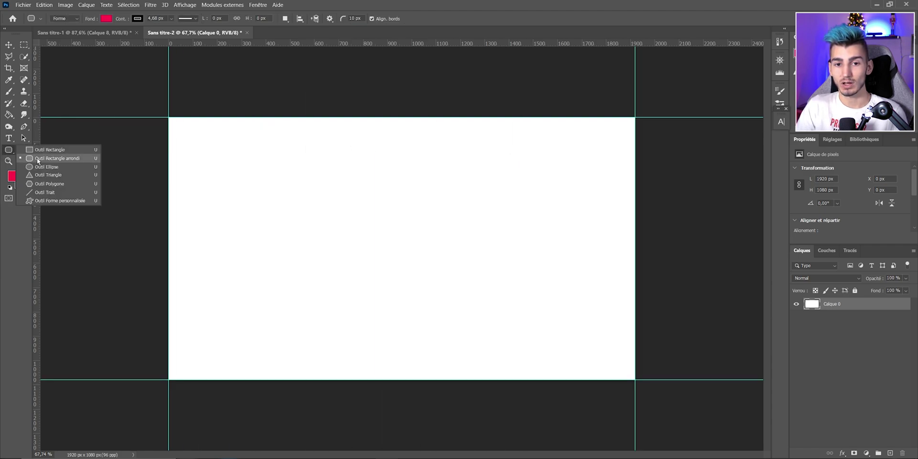
left_click(58, 158)
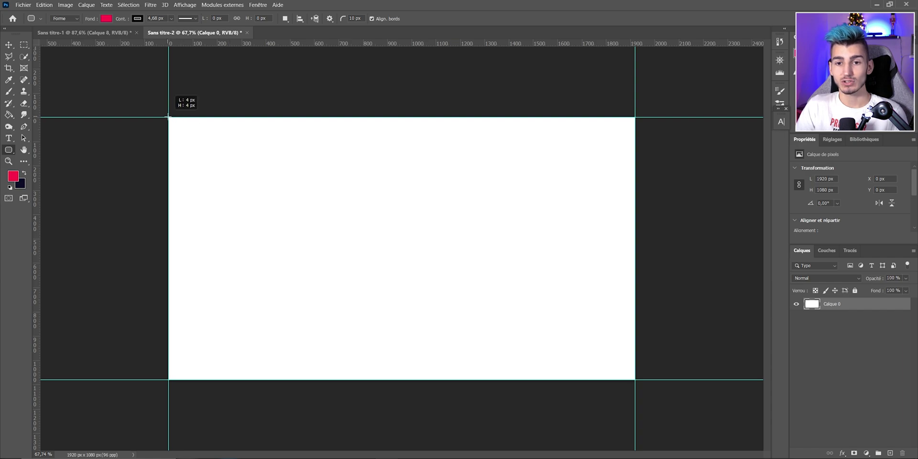
- Draw a red rectangle covering the whole canvas, round its corners and remove its outline
mouse_move(168, 116)
left_mouse_down()
mouse_move(231, 172)
mouse_move(504, 297)
mouse_move(636, 379)
left_mouse_up()
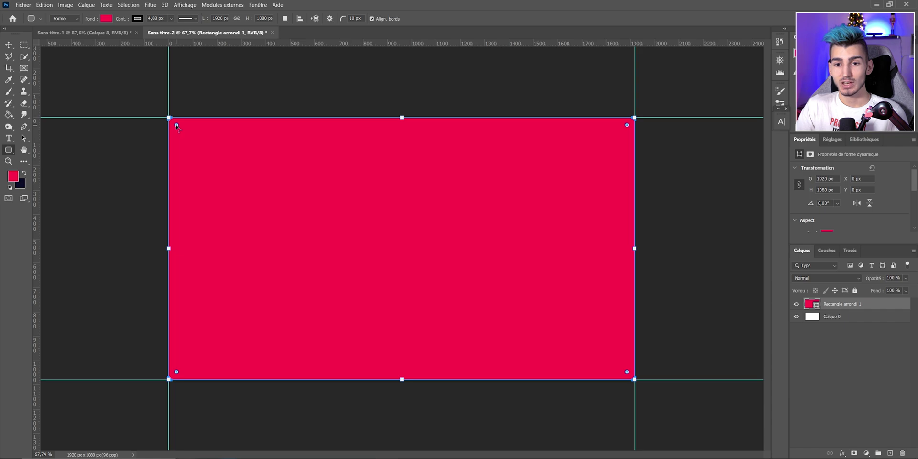
left_click_drag(177, 126, 178, 131)
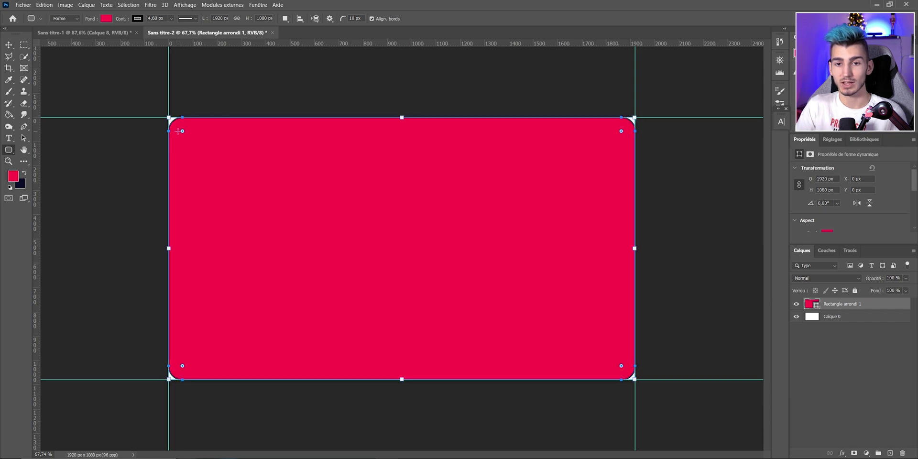
left_click(137, 19)
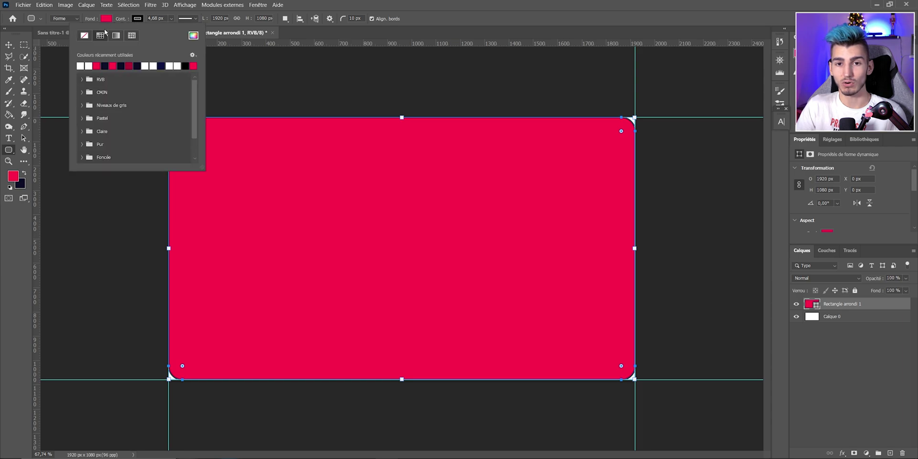
left_click(84, 36)
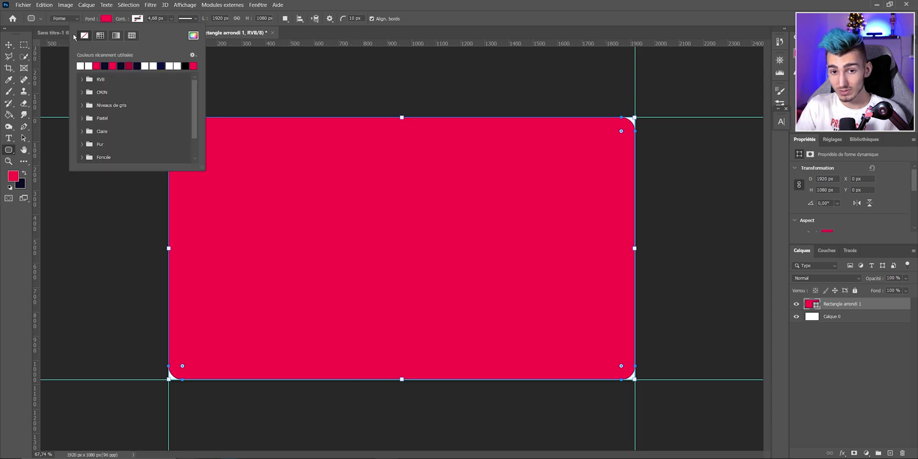
scroll(198, 170, "down", 2)
- Shrink the rectangle leftward, set its corner radius to 39 px and duplicate it
key("ctrl+t")
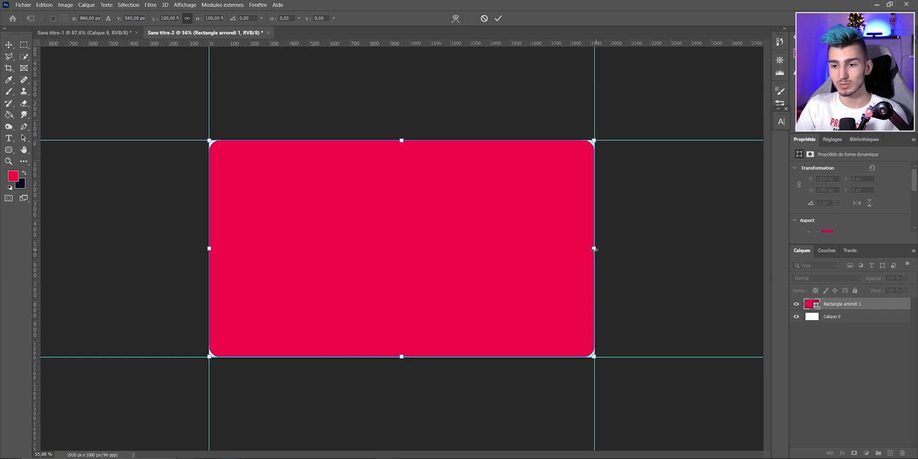
left_click_drag(594, 249, 415, 250)
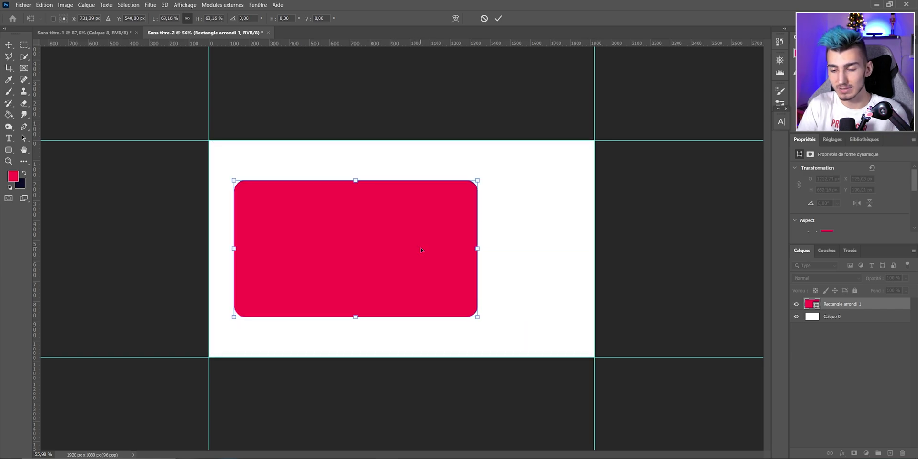
key("Return")
key("ctrl+0")
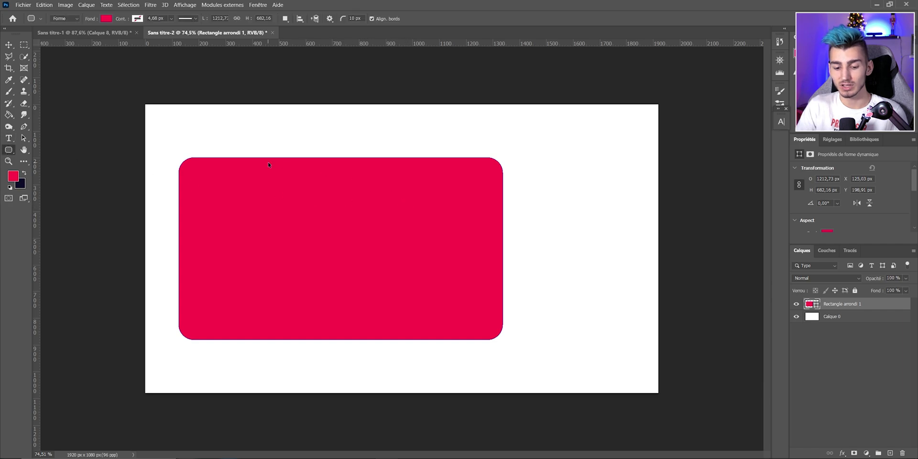
left_click_drag(193, 174, 177, 165)
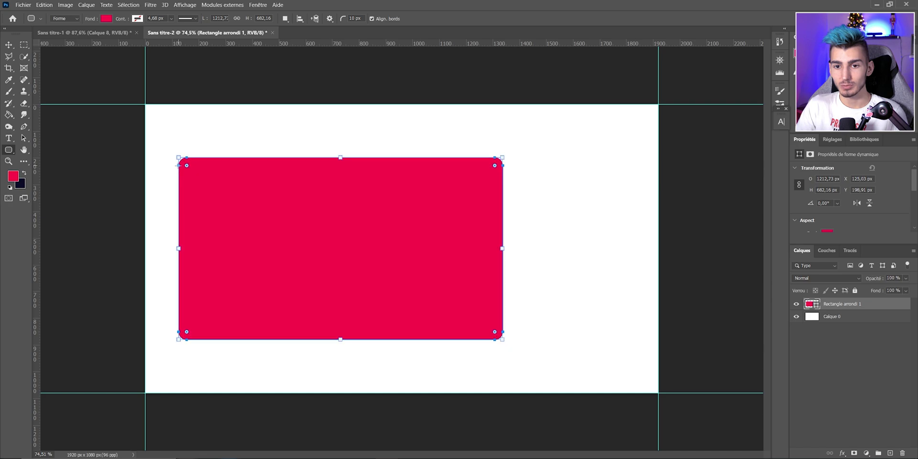
scroll(371, 282, "down", 1)
key("v")
left_click_drag(369, 280, 371, 282)
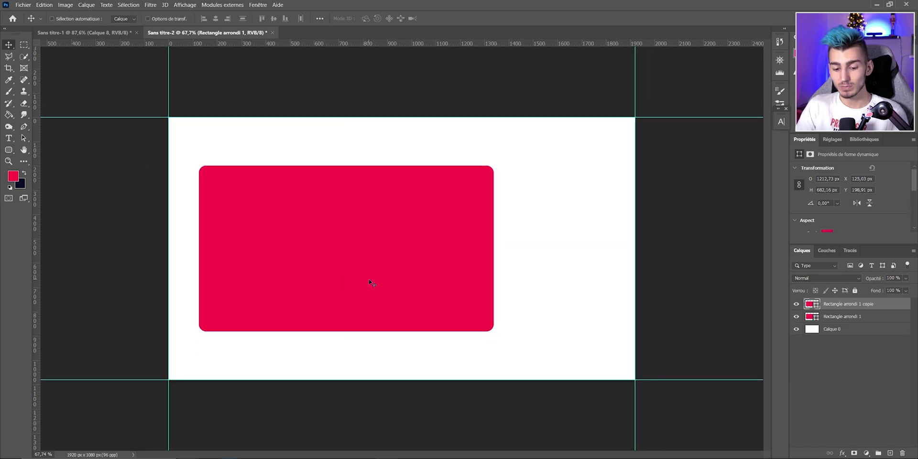
- Place the copy level with the original on its right, narrowed to about 537 px wide
key("ctrl+t")
mouse_move(323, 264)
left_mouse_down()
mouse_move(435, 227)
mouse_move(376, 261)
left_mouse_up()
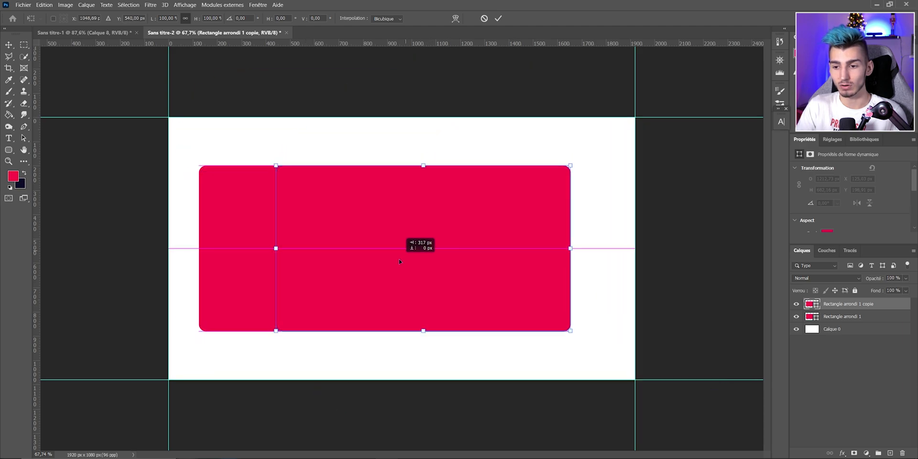
left_click_drag(311, 261, 505, 248)
left_click_drag(635, 248, 617, 248)
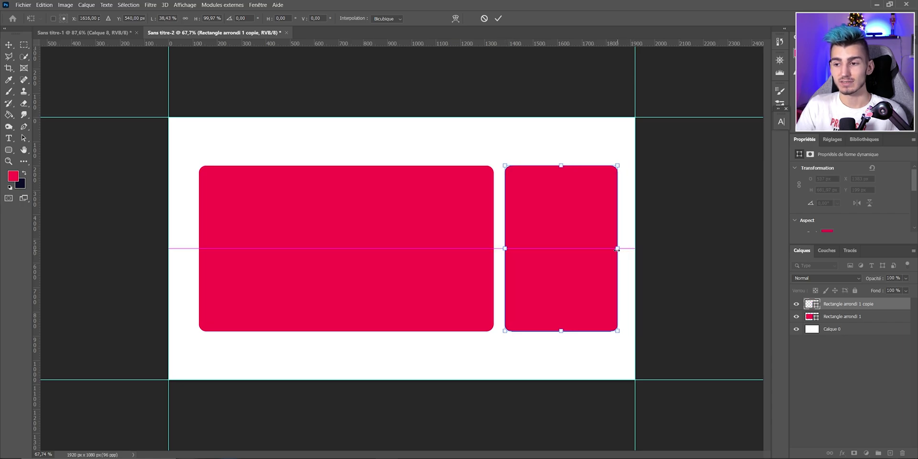
key("Return")
scroll(404, 293, "up", 2)
left_click(406, 305)
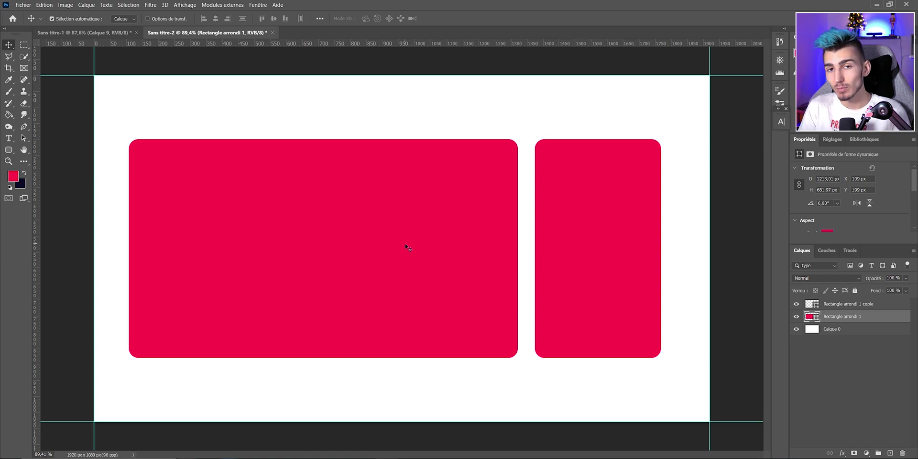
- Paste the webcam image over the left rectangle and clip it to that rectangle
key("ctrl+v")
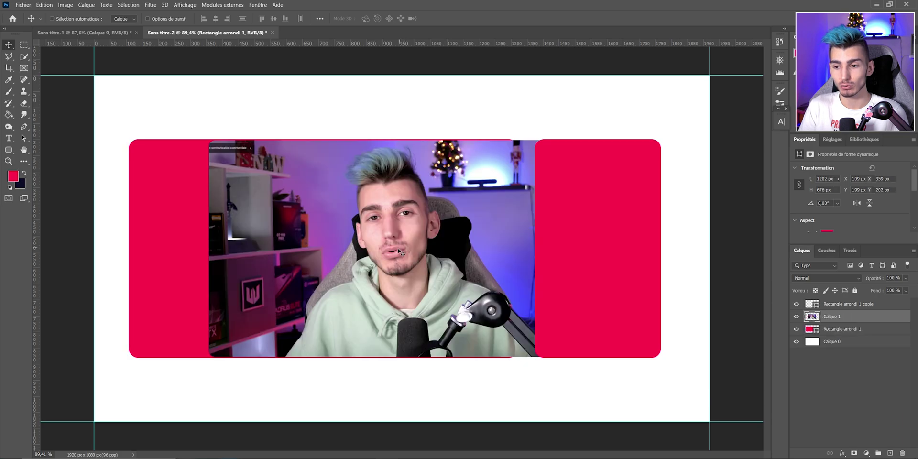
scroll(407, 247, "down", 3)
key("ctrl+t")
mouse_move(373, 229)
left_mouse_down()
mouse_move(332, 263)
mouse_move(373, 239)
mouse_move(480, 255)
mouse_move(380, 228)
mouse_move(484, 244)
mouse_move(454, 271)
left_mouse_up()
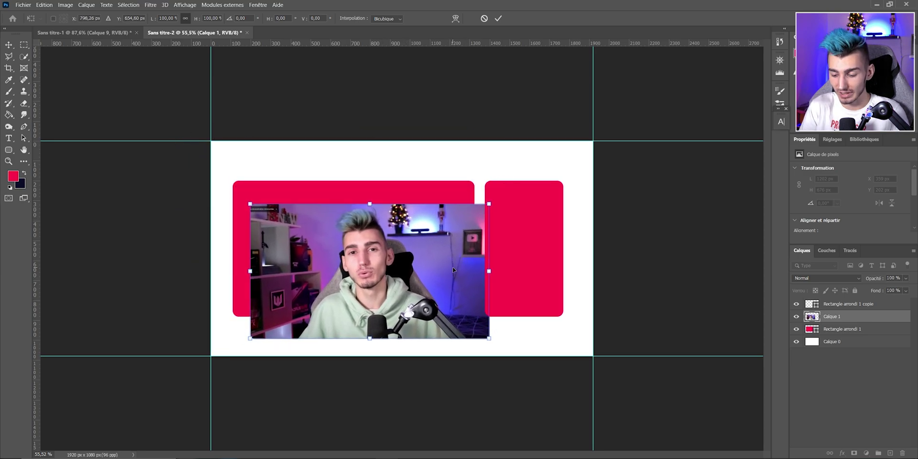
key("Return")
right_click(848, 319)
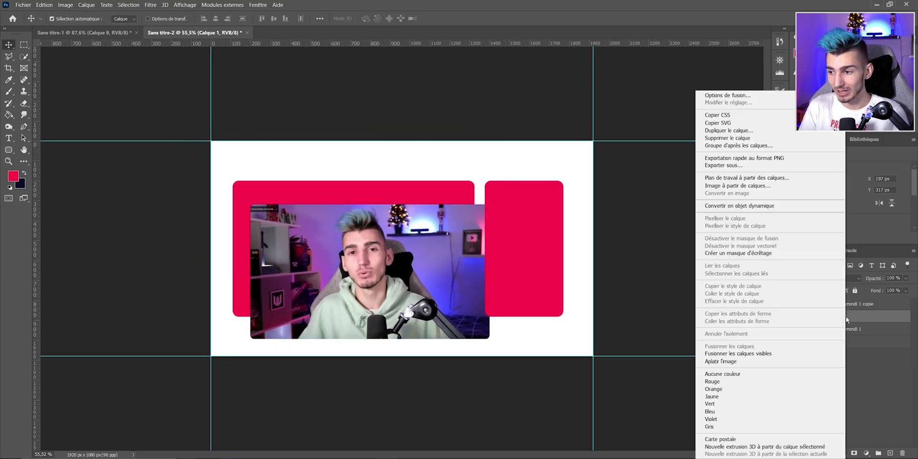
left_click(745, 254)
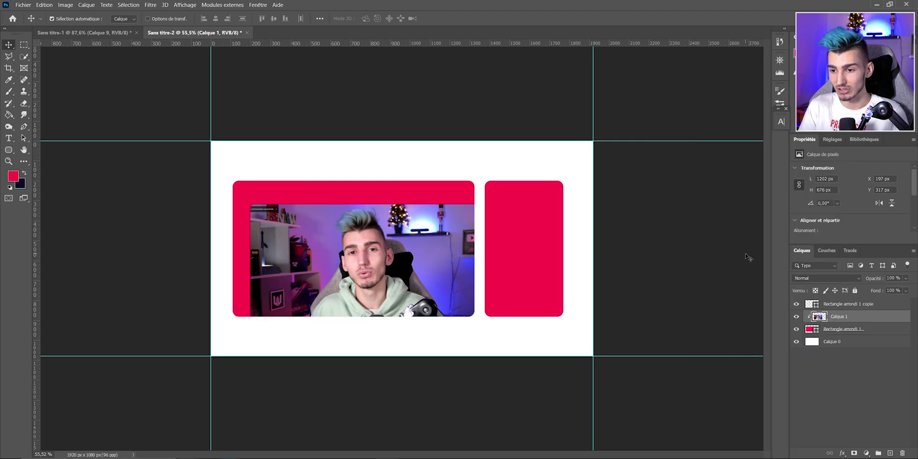
- Scale the webcam image to fill the rounded frame and merge it with the rectangle
key("ctrl+t")
mouse_move(454, 282)
left_mouse_down()
mouse_move(432, 261)
mouse_move(480, 250)
left_mouse_up()
left_click_drag(421, 249, 436, 256)
left_click_drag(480, 321, 523, 339)
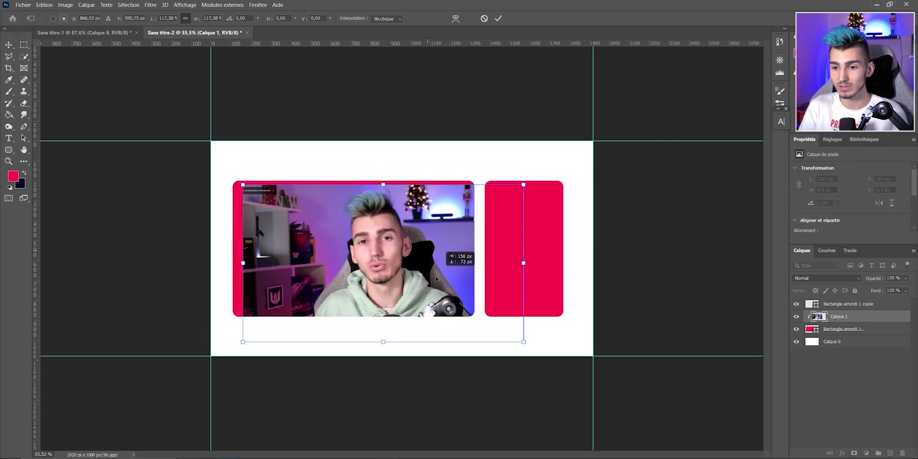
key("Return")
key("ctrl+0")
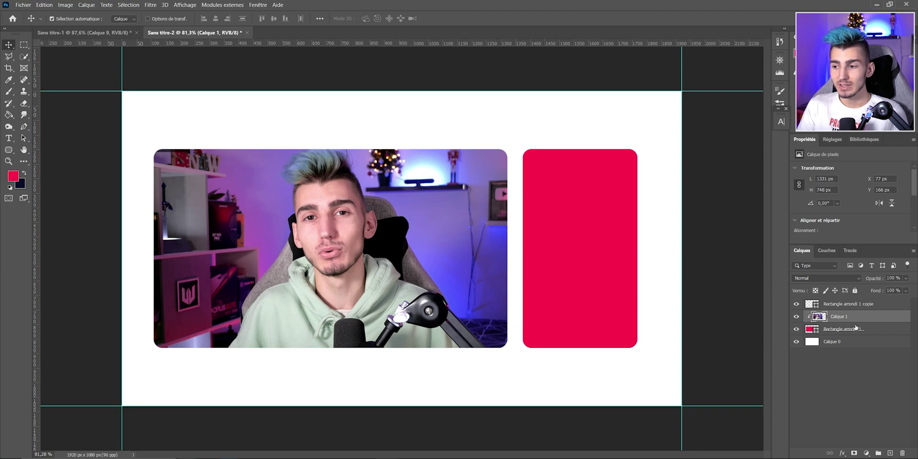
left_click(872, 331, "shift")
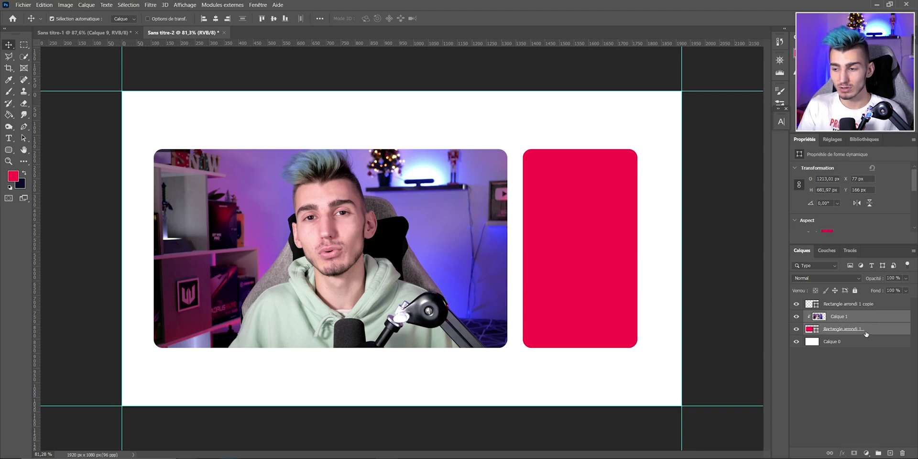
key("ctrl+e")
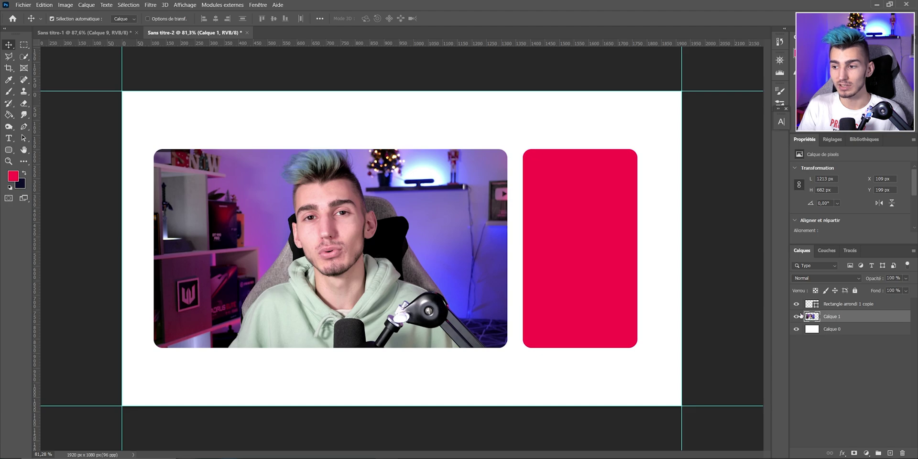
left_click(796, 316)
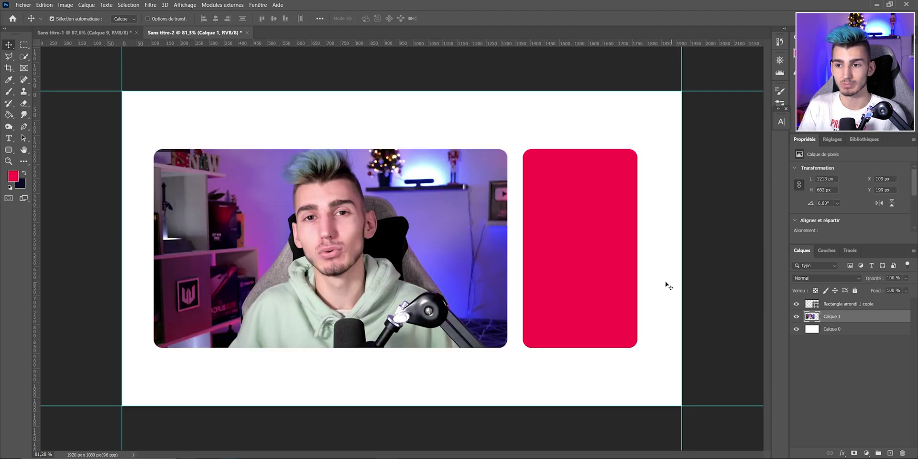
- Fill a 73 px square above the image with red and duplicate it
scroll(522, 172, "up", 3)
scroll(519, 165, "up", 3)
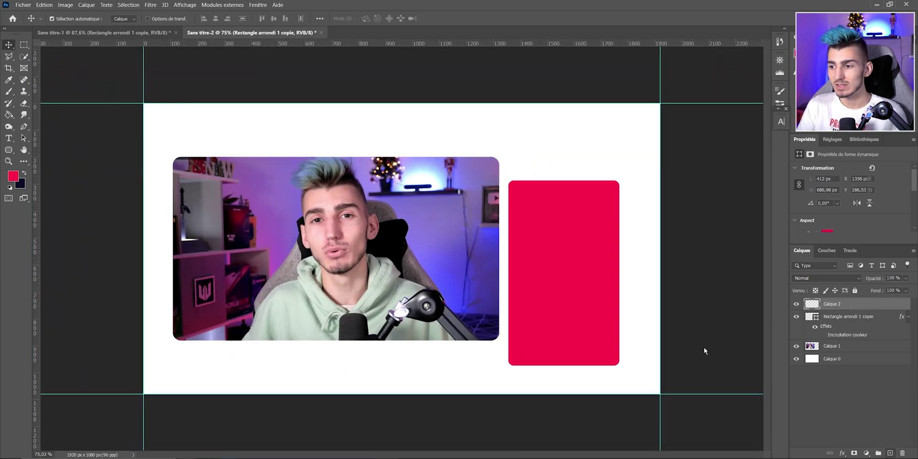
left_click(23, 44)
left_click_drag(249, 117, 270, 138)
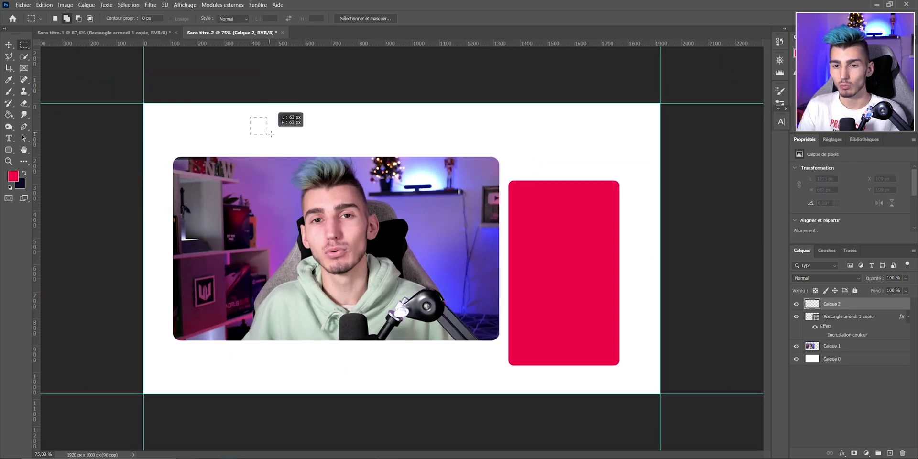
key("alt+BackSpace")
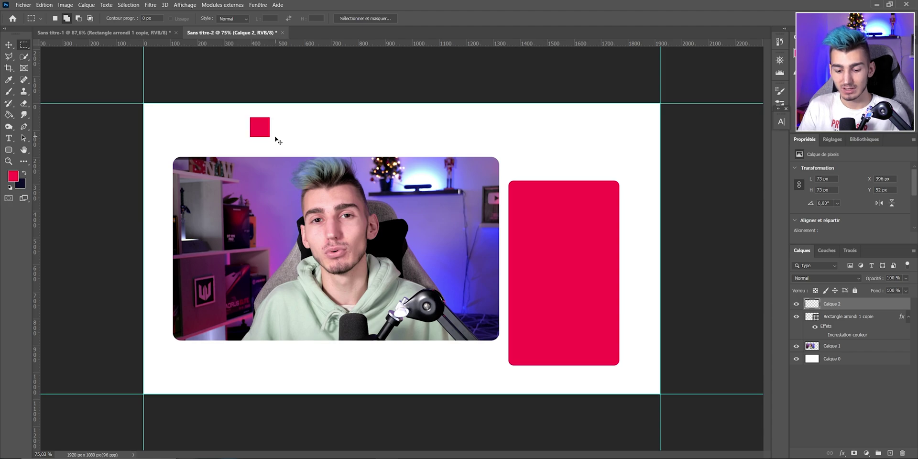
key("ctrl+j")
key("ctrl+t")
- Move the copied square to the right of the red one and fill it dark navy
left_click_drag(269, 135, 302, 135)
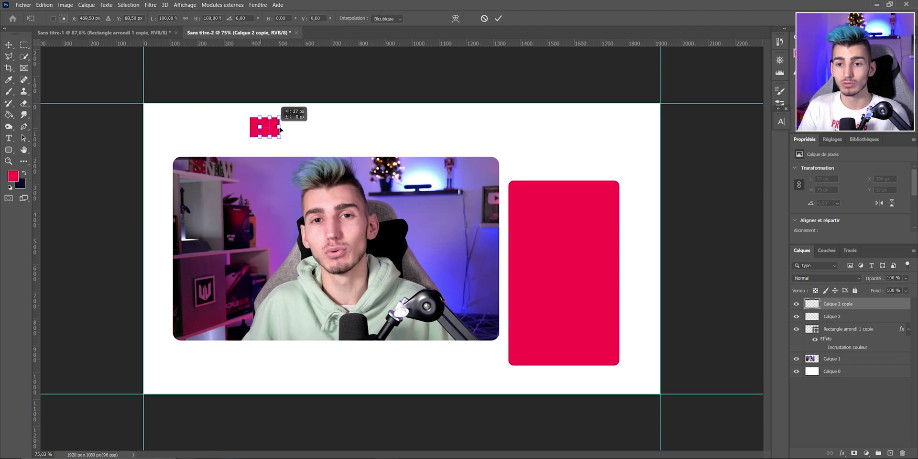
key("Return")
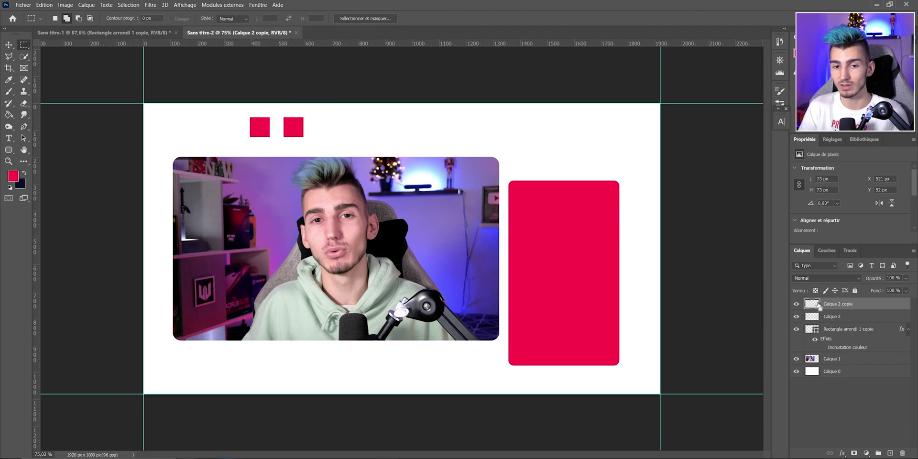
left_click(819, 306, "ctrl")
key("x")
key("alt+BackSpace")
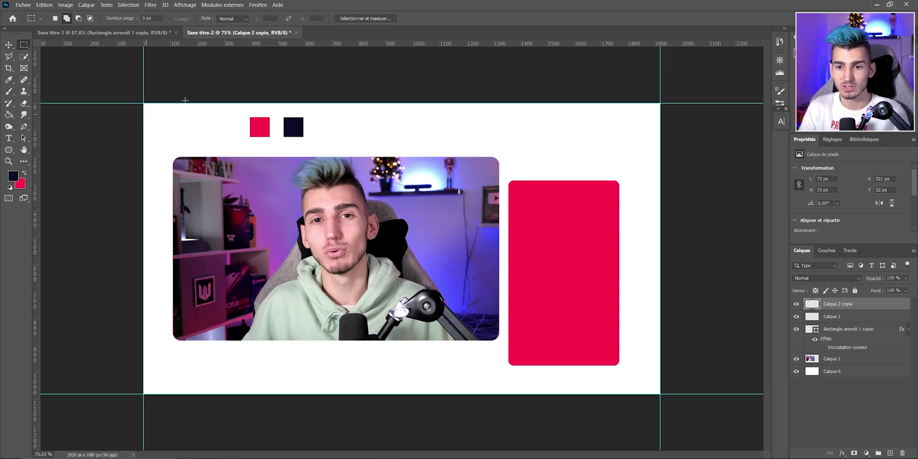
- Draw trial selections beside the navy square, then clear them
scroll(263, 106, "up", 3)
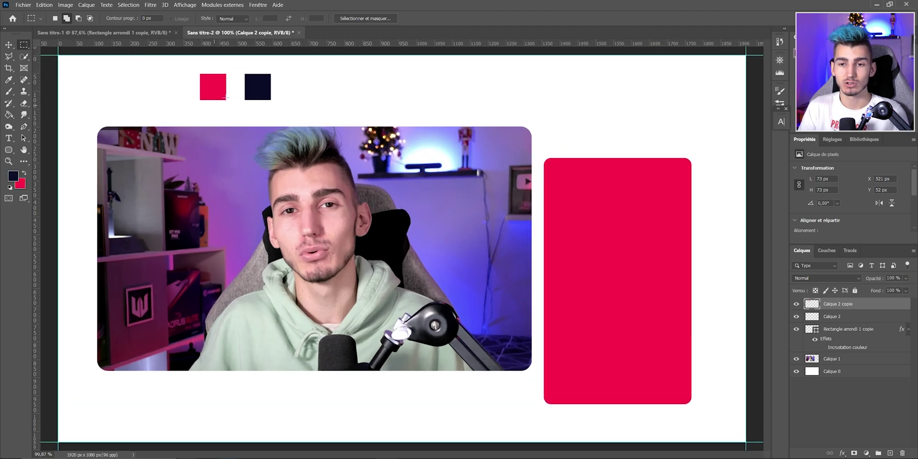
scroll(226, 97, "up", 3)
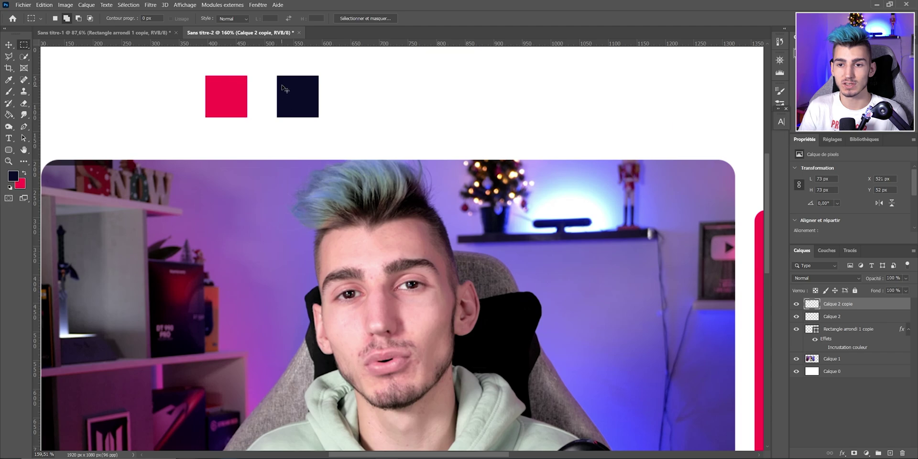
left_click_drag(278, 75, 338, 107)
left_click_drag(338, 79, 421, 128)
left_click(369, 139)
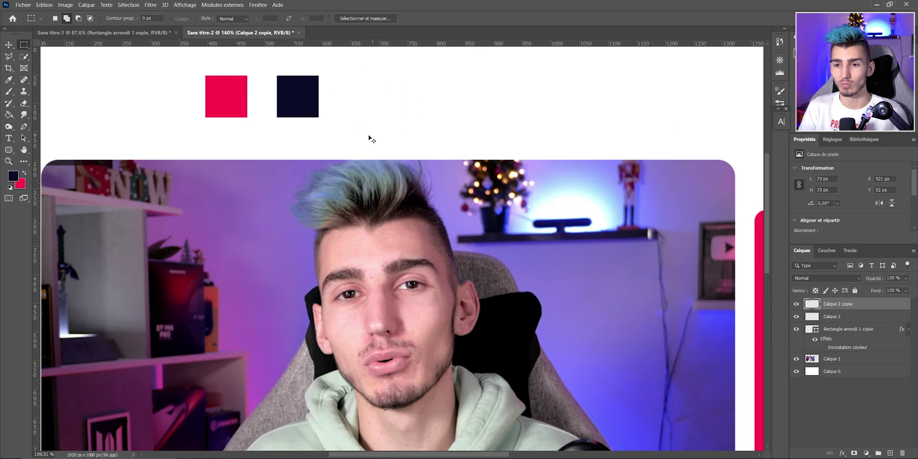
scroll(369, 139, "down", 5)
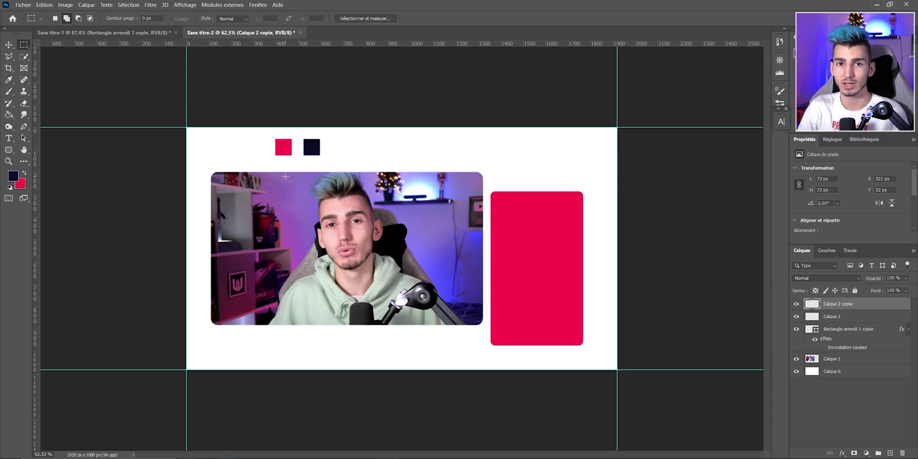
scroll(285, 176, "up", 1)
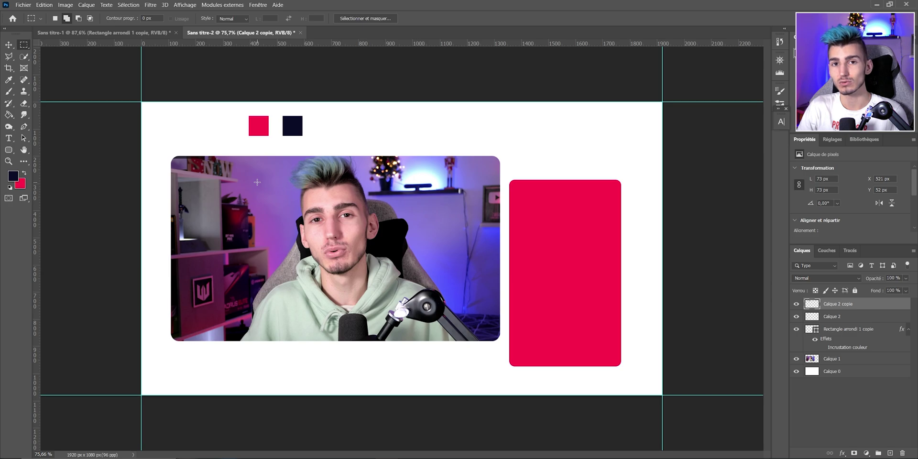
scroll(257, 182, "up", 1)
scroll(402, 246, "down", 1)
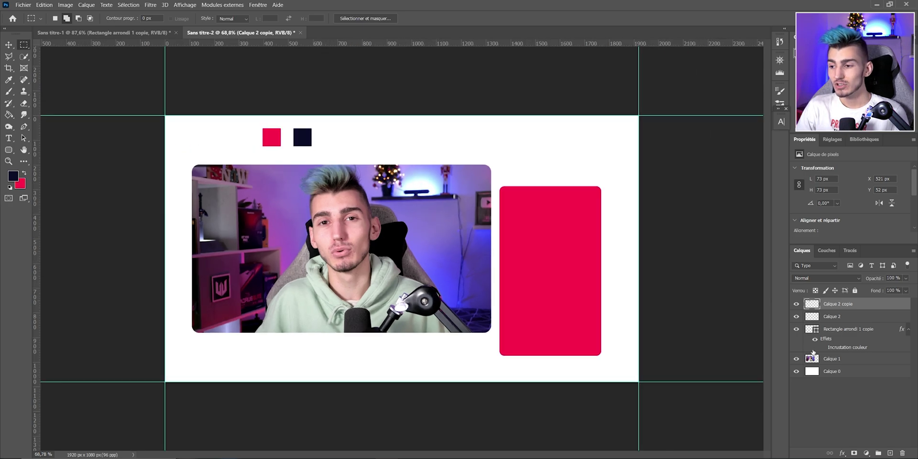
- Give the tall side panel a dark navy Color Overlay layer style
left_click(823, 347)
scroll(536, 258, "up", 5)
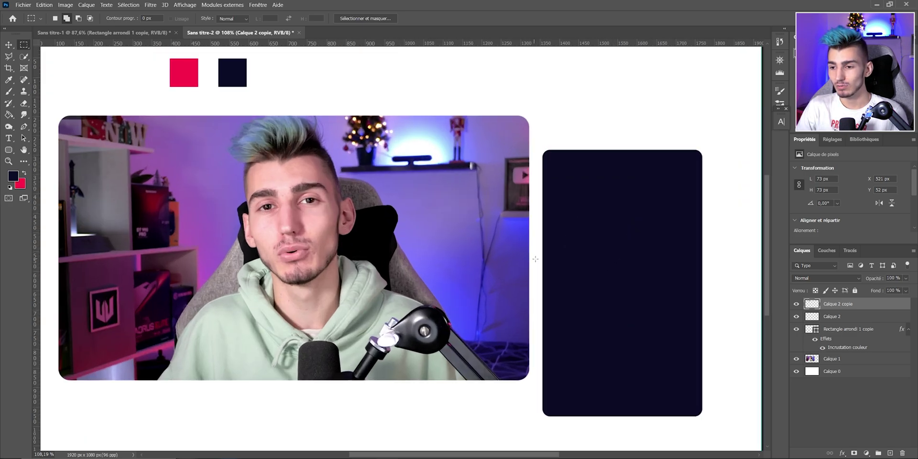
scroll(626, 311, "down", 3)
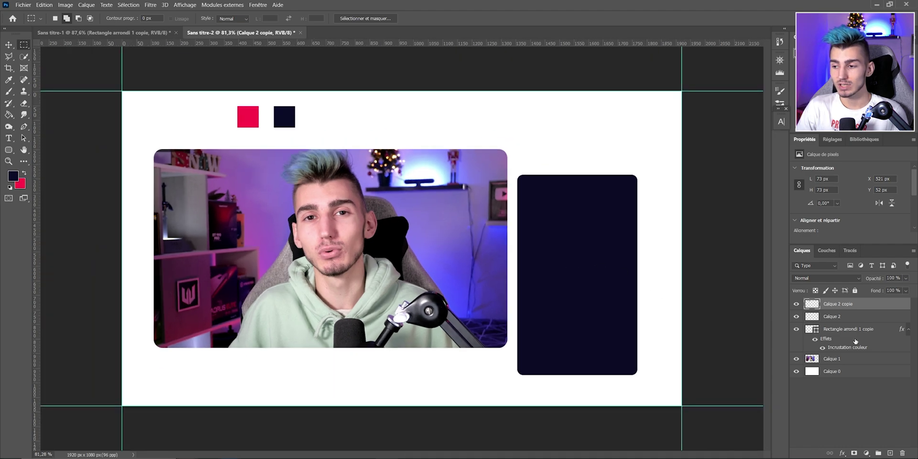
left_click(883, 332)
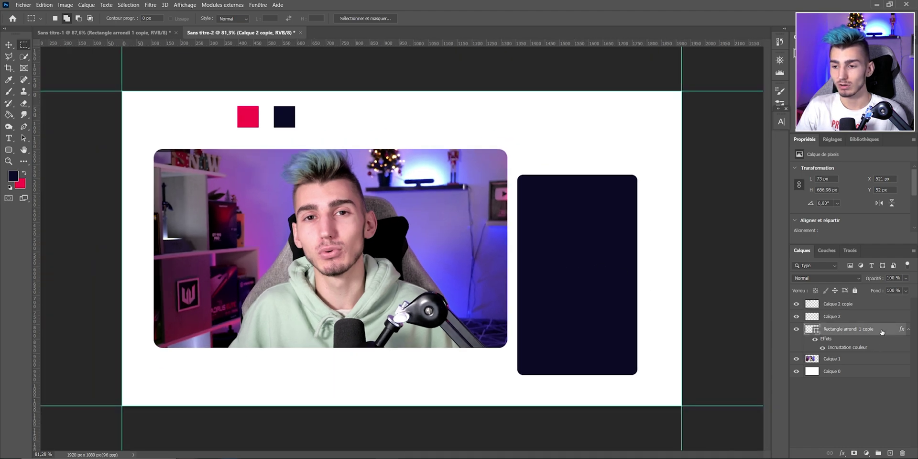
double_click(882, 332)
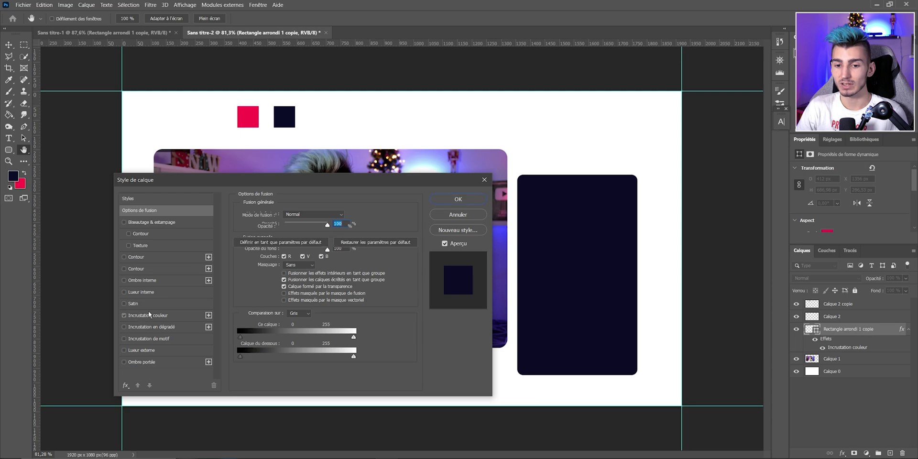
left_click(150, 315)
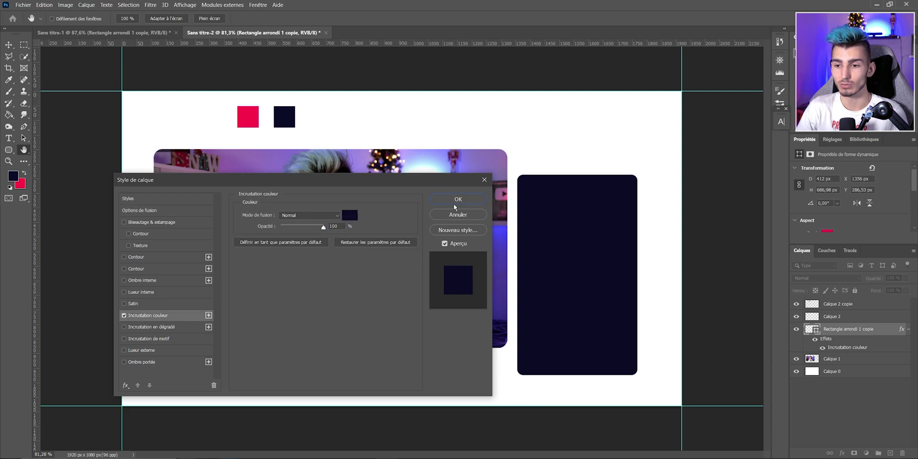
left_click(455, 205)
- Check the shape fill swatch, then return to the Move tool
left_click(9, 150)
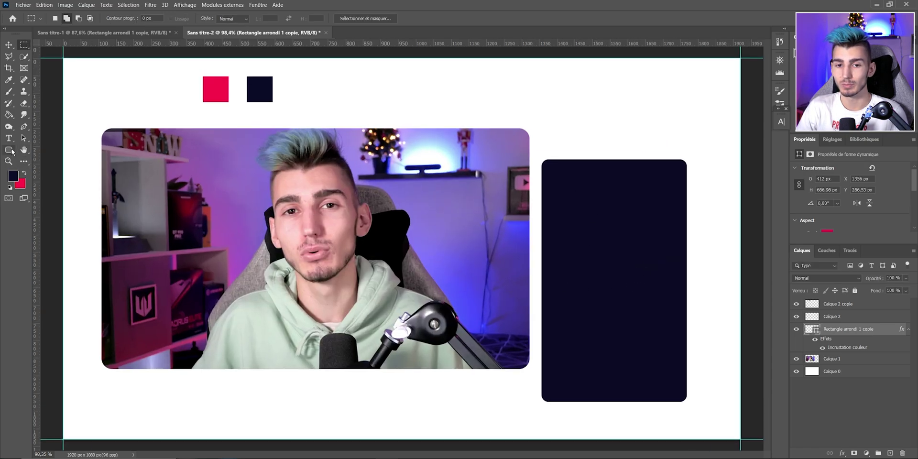
left_click(106, 19)
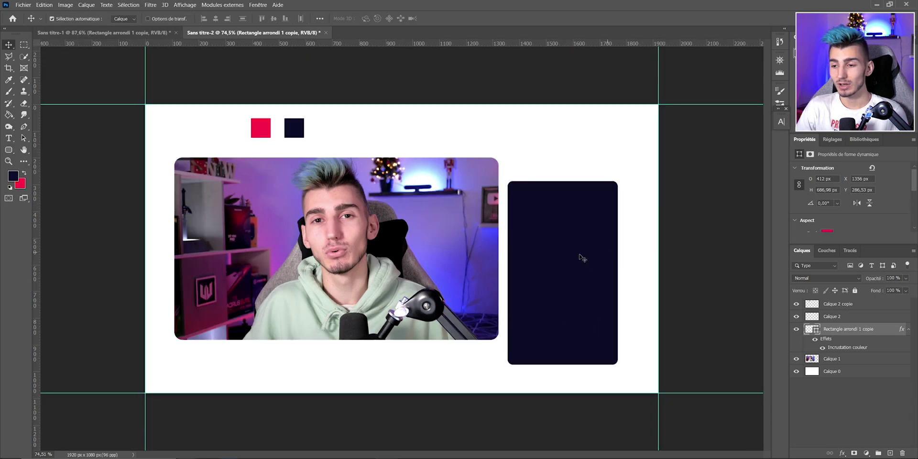
key("ctrl")
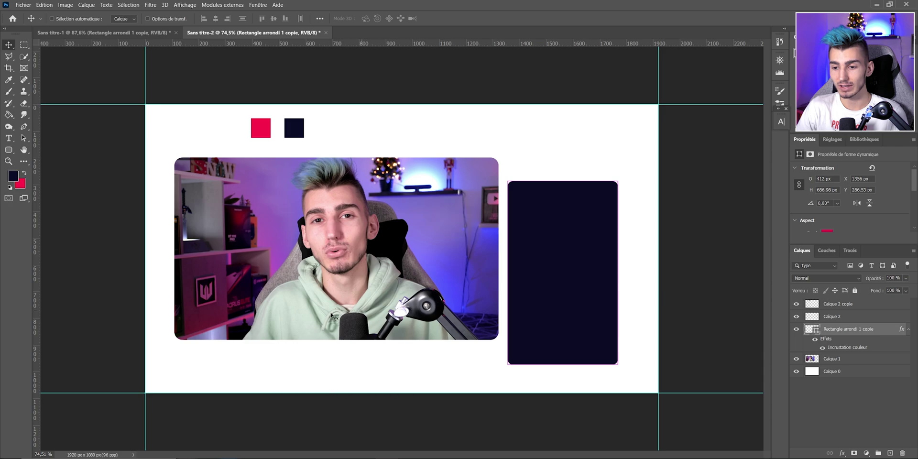
- Copy the tall navy rectangle from Sans titre-1 into this document, over the photo
left_click(84, 34)
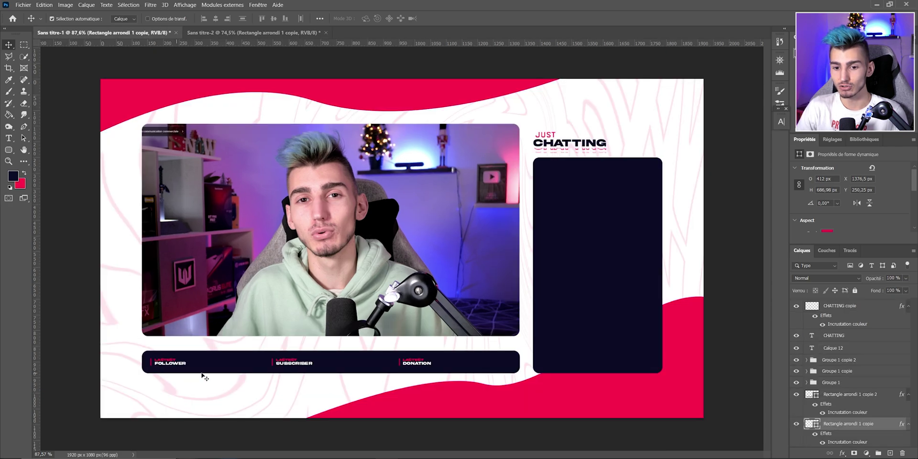
left_click_drag(204, 377, 452, 205)
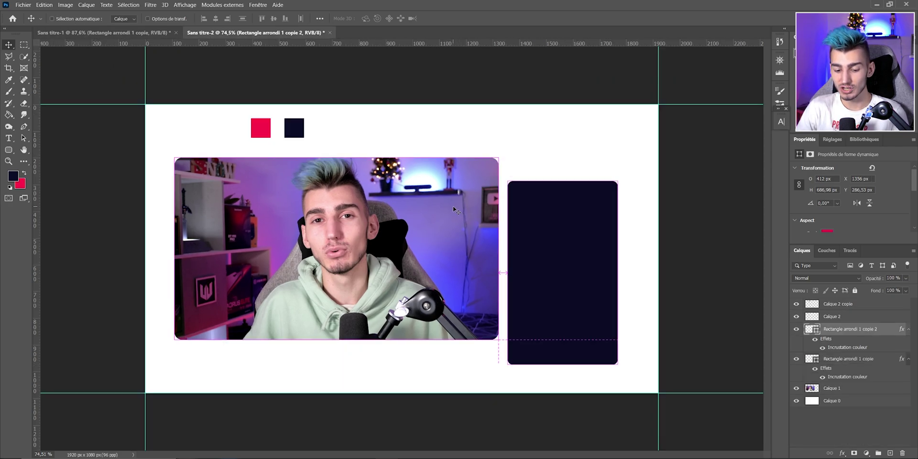
key("ctrl+t")
mouse_move(609, 282)
left_mouse_down()
mouse_move(372, 349)
mouse_move(498, 340)
left_mouse_up()
- Resize the navy rectangle into a thin bar beneath the photo and move the photo up slightly
left_click_drag(271, 340, 174, 341)
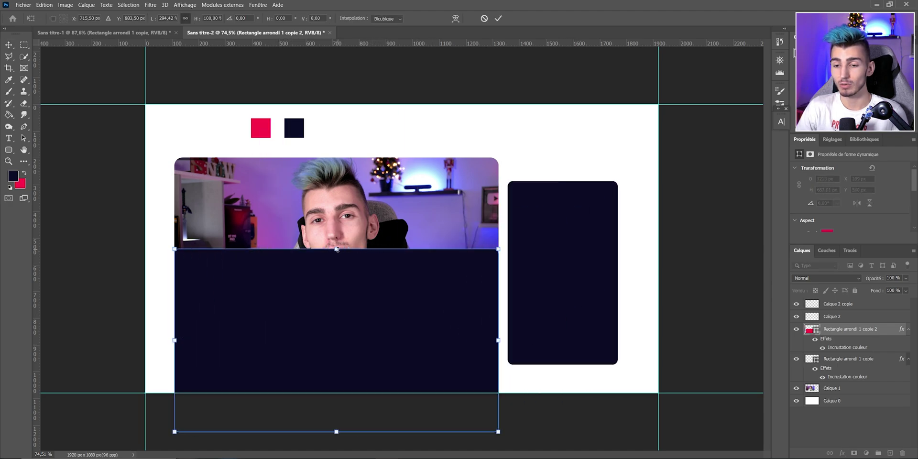
left_click_drag(336, 249, 340, 345)
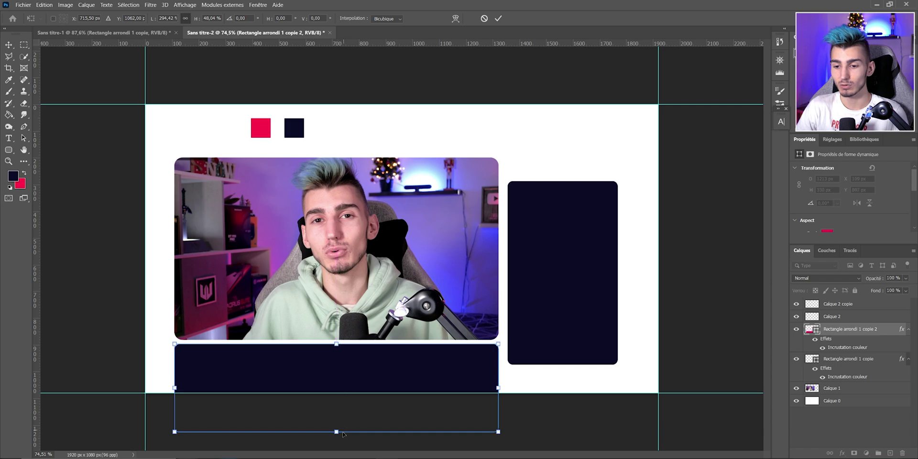
left_click_drag(337, 431, 335, 377)
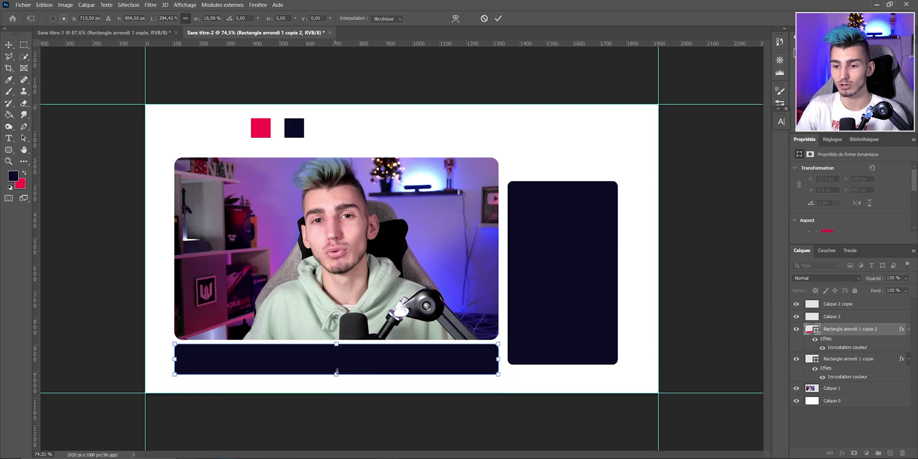
left_click_drag(430, 360, 431, 350)
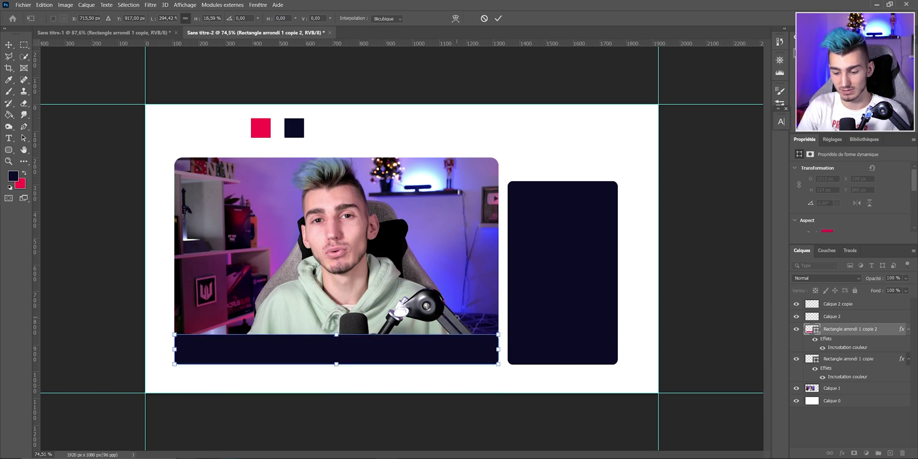
key("Return")
key("ctrl+t")
left_click_drag(368, 282, 387, 255)
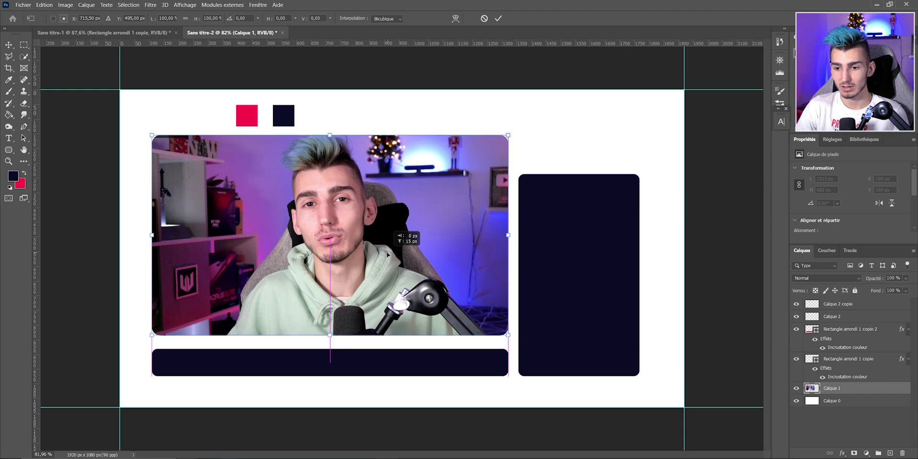
- Commit the photo position, nudge the tall navy panel right and hide the swatch squares
key("Return")
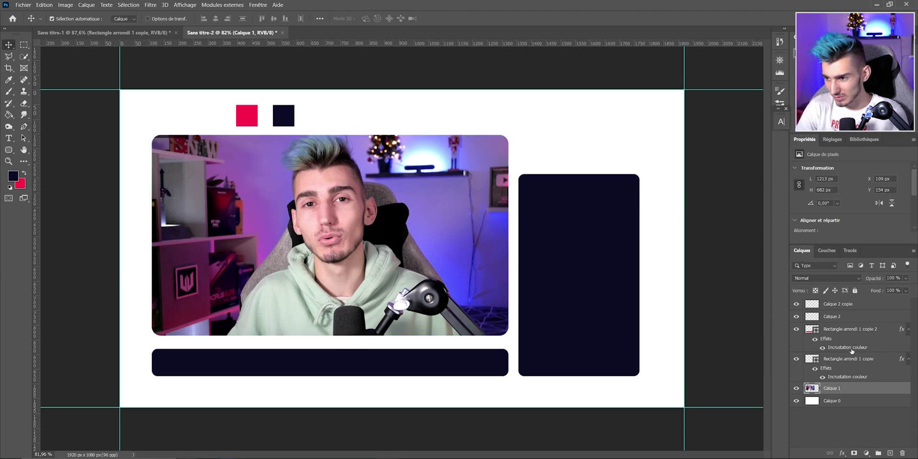
key("alt+bracketright")
key("shift+Right")
key("Right")
key("Right")
key("Right")
key("ctrl+0")
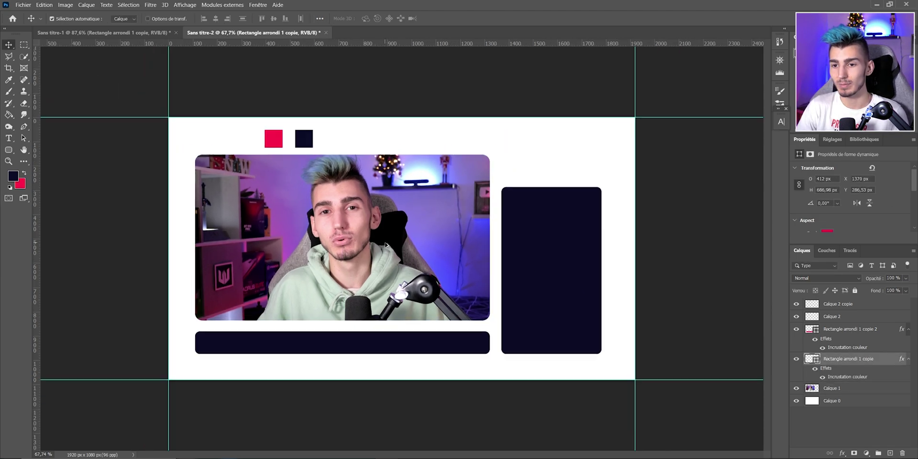
left_click_drag(796, 317, 796, 304)
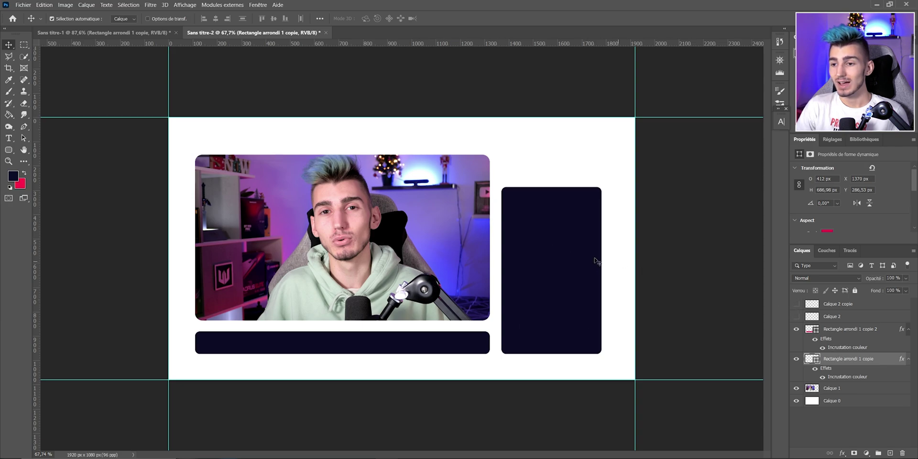
- Move the photo, navy bar and side panel together up and to the left
left_click(834, 331)
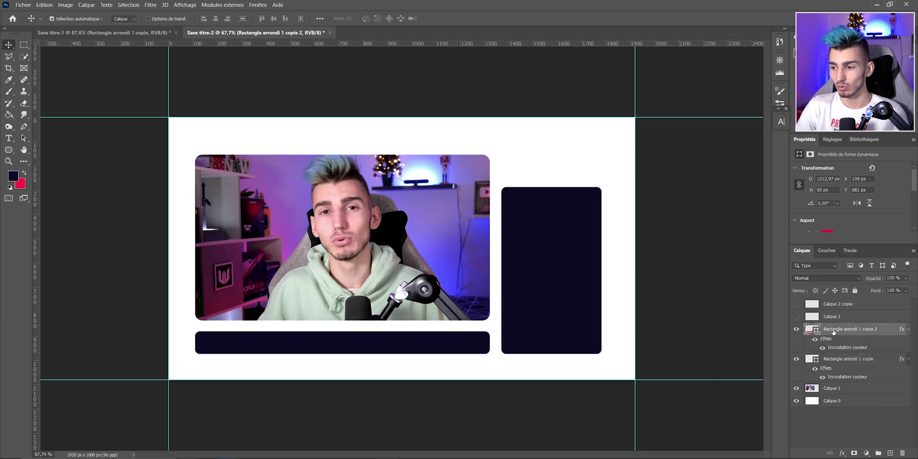
left_click(841, 392, "shift")
key("ctrl+t")
left_click_drag(549, 288, 540, 277)
key("Return")
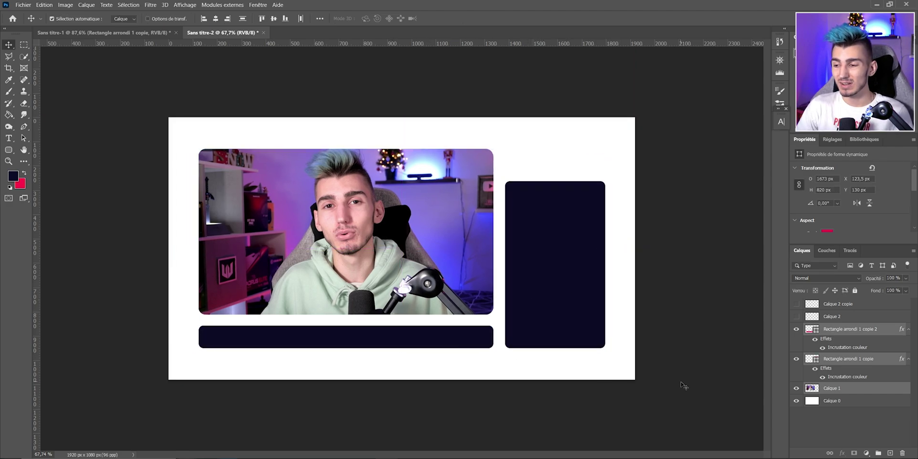
- Add a new layer above the background and draw a closed wavy Pen path along the top edge
left_click(845, 403)
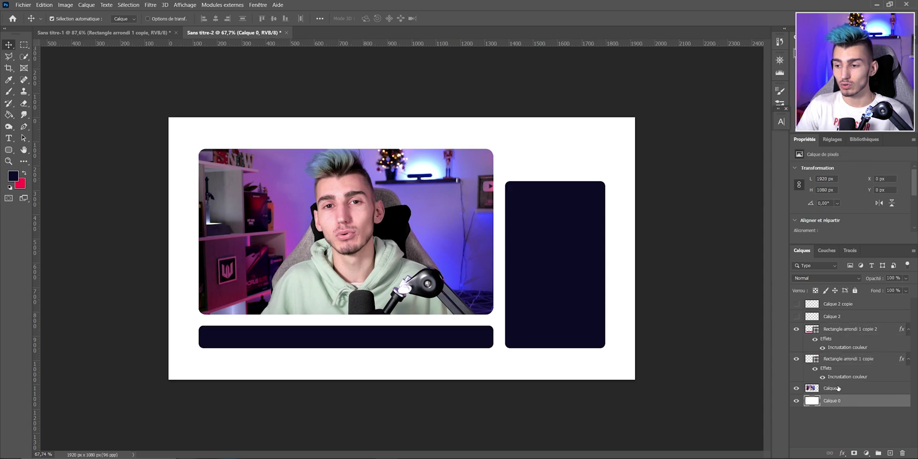
left_click(890, 453)
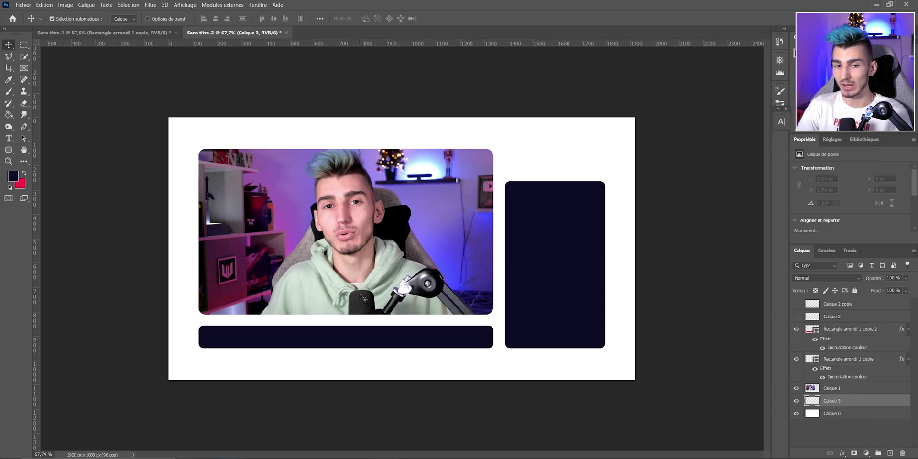
left_click(24, 127)
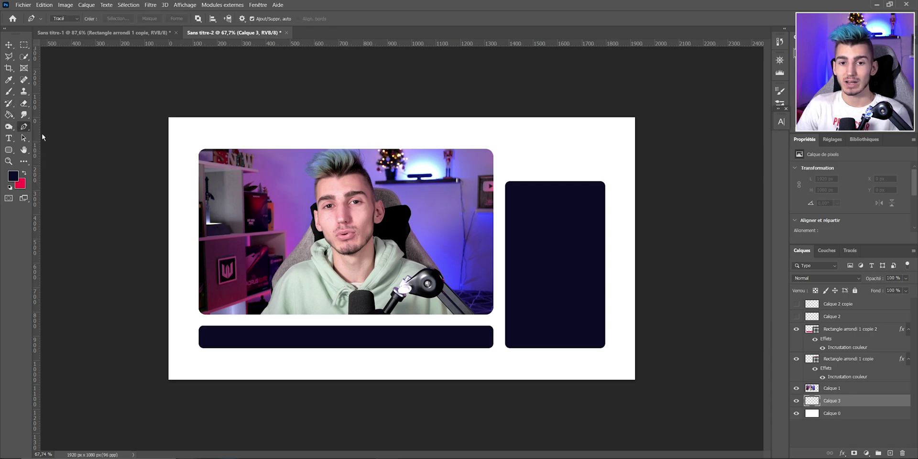
left_click(142, 171)
left_click_drag(244, 136, 275, 153)
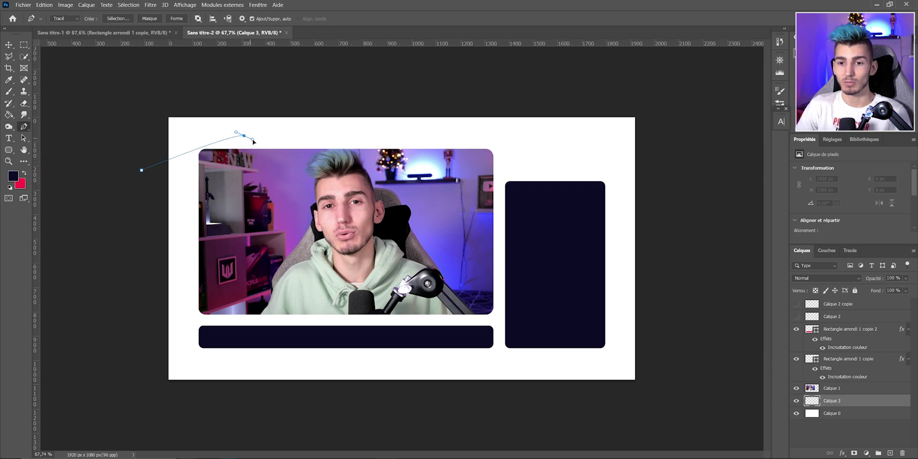
left_click_drag(422, 136, 448, 122)
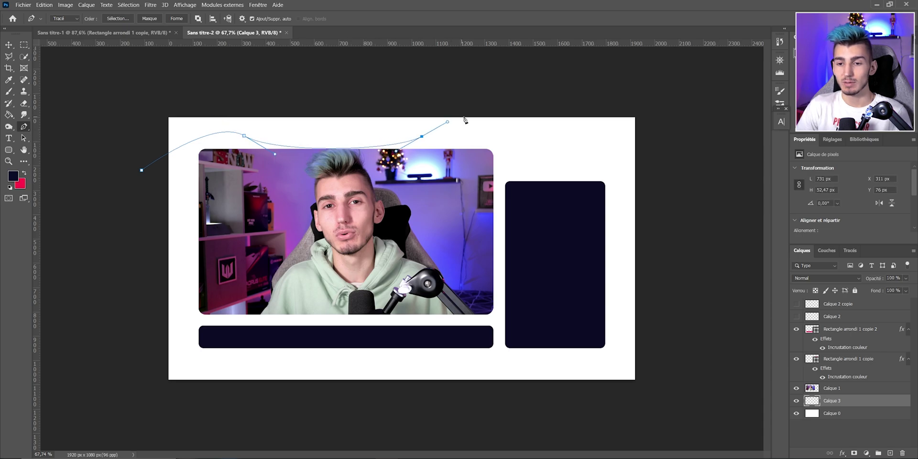
left_click_drag(568, 113, 574, 116)
left_click(140, 85)
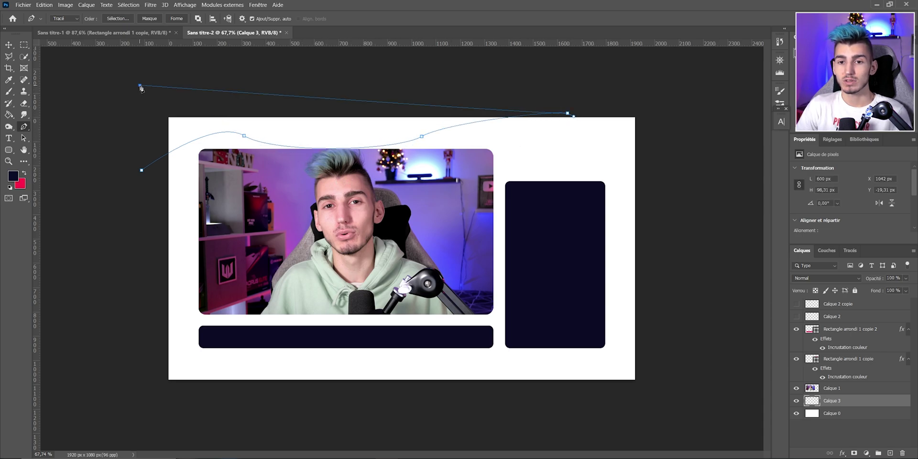
left_click(142, 170)
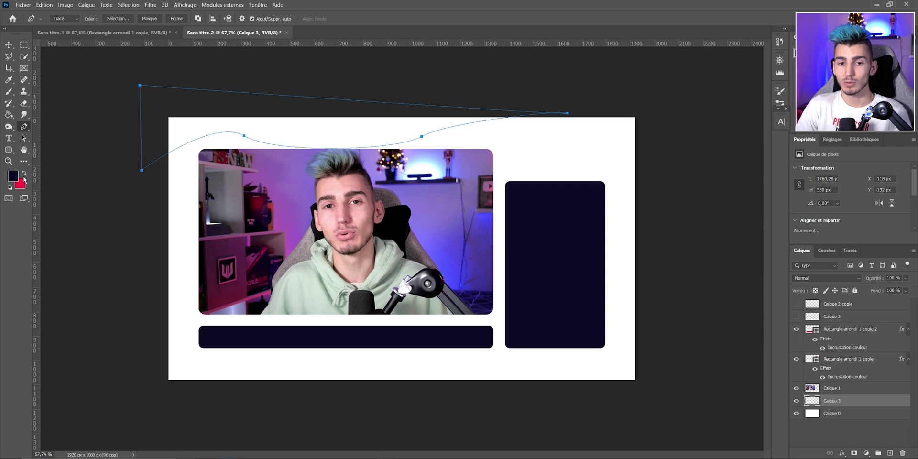
- Fill the wave path with red, then delete the path outline
left_click(24, 174)
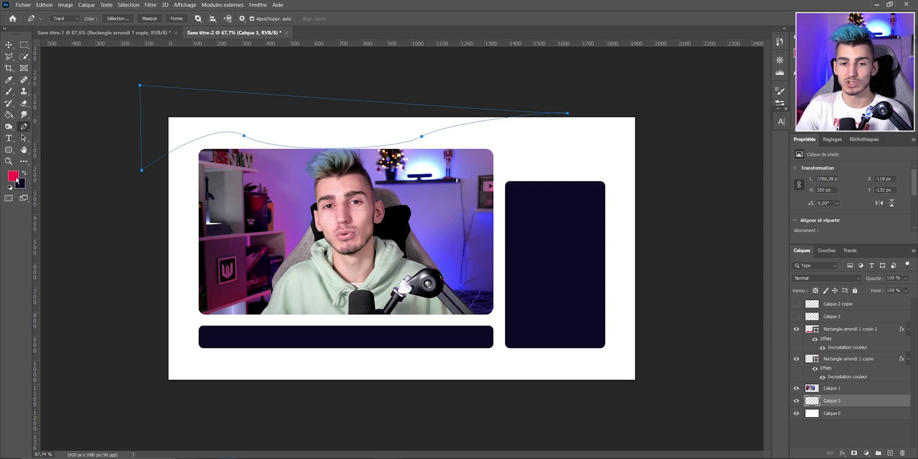
right_click(196, 134)
left_click(227, 187)
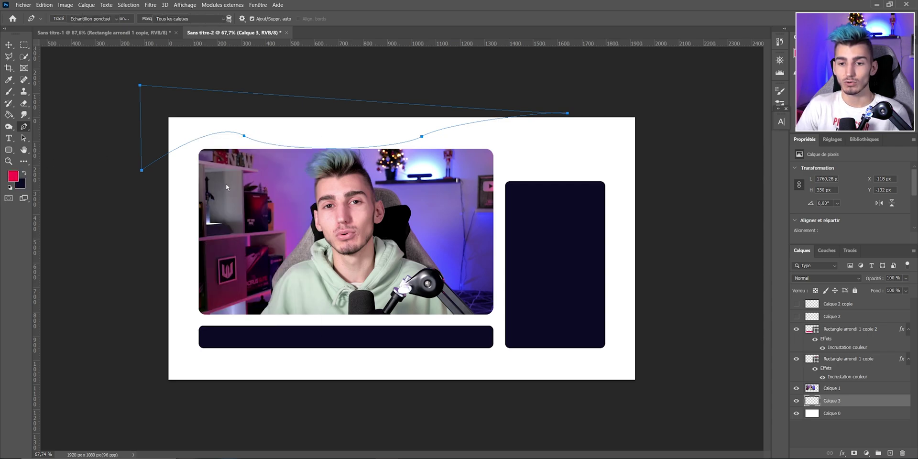
left_click(526, 129)
right_click(302, 129)
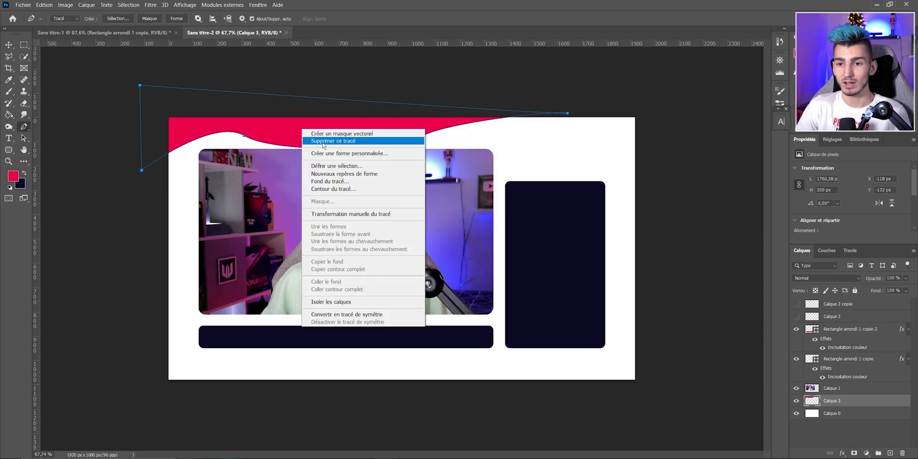
left_click(323, 141)
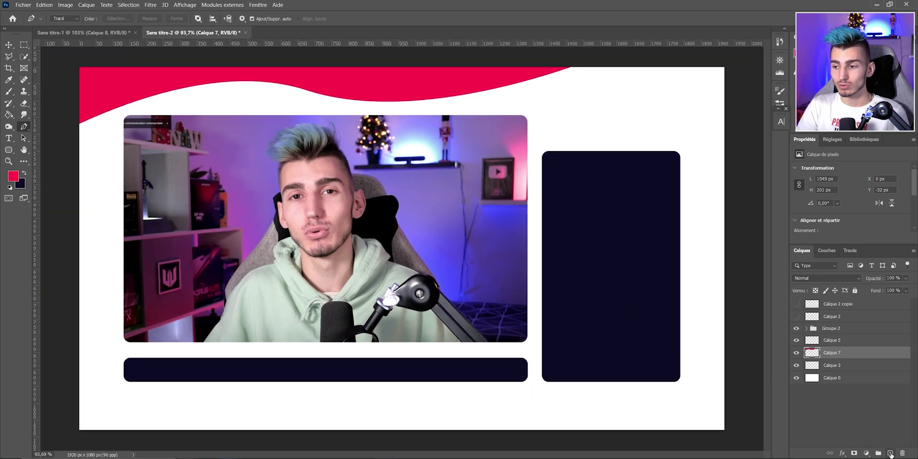
- Add another new layer and start a curved wave path along the canvas's bottom-right
left_click(890, 453)
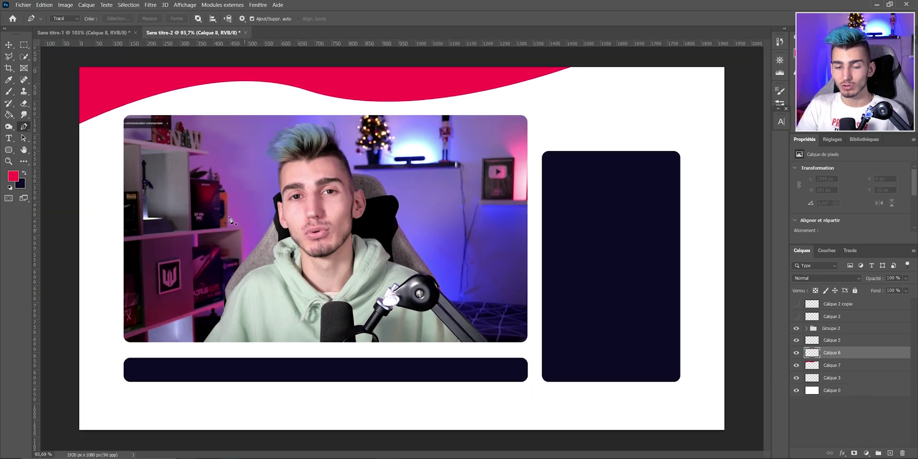
key("ctrl+minus")
left_click_drag(488, 348, 542, 371)
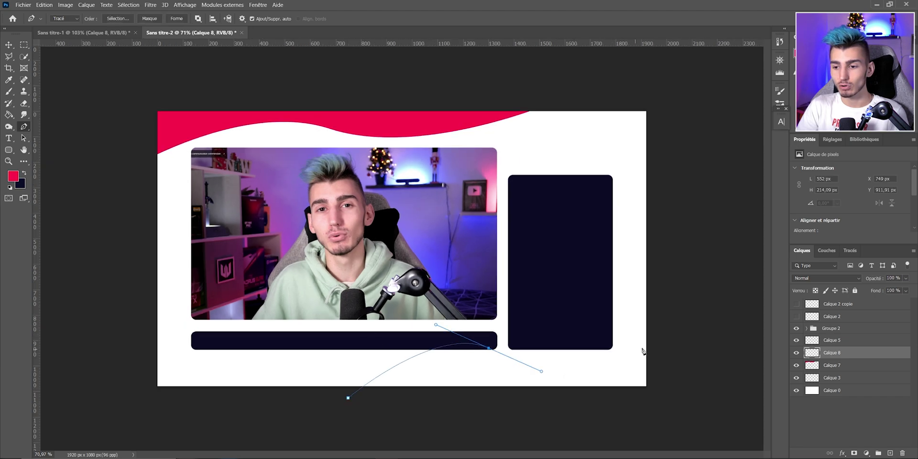
left_click_drag(662, 306, 678, 260)
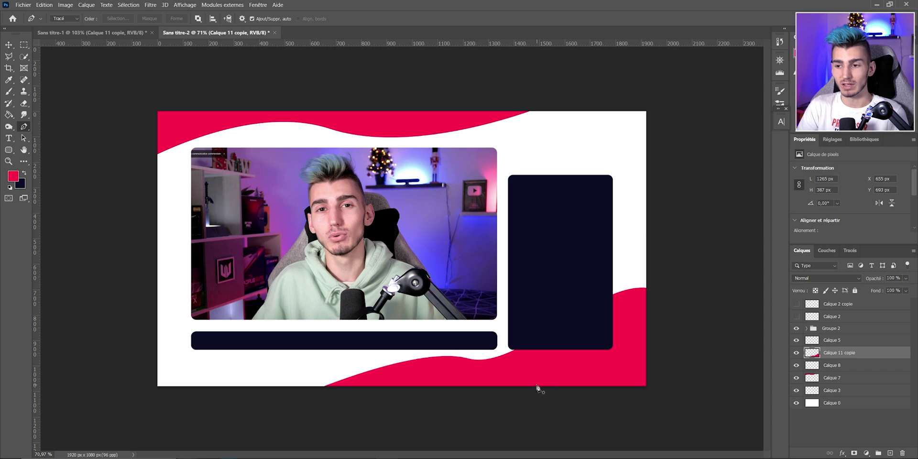
key("ctrl+plus")
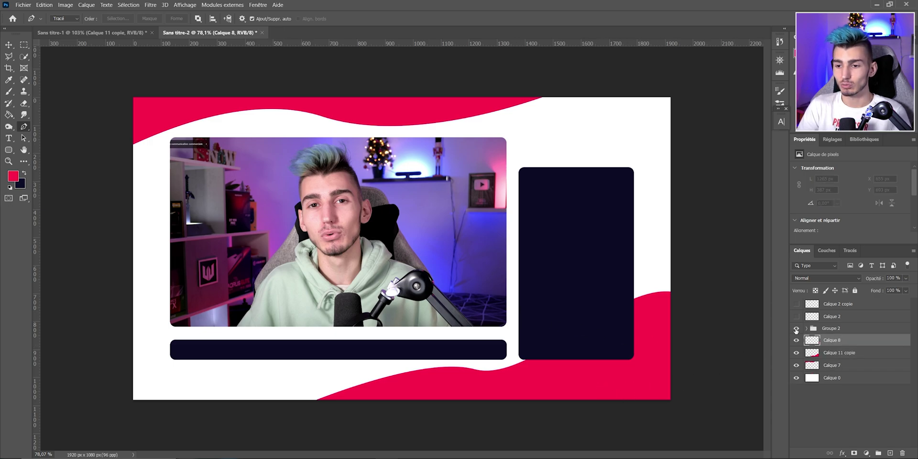
- Hide Groupe 2 and type WYZENIX near the canvas top-left
left_click(796, 329)
left_click(12, 140)
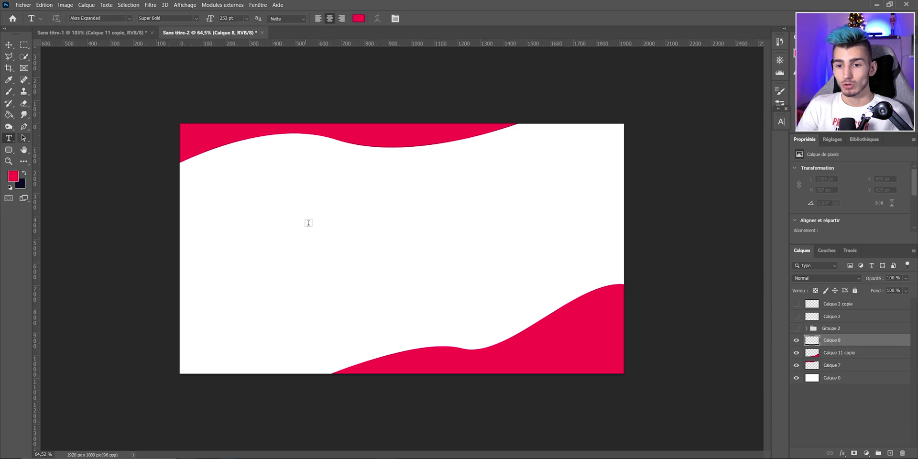
left_click(324, 225)
type("WY")
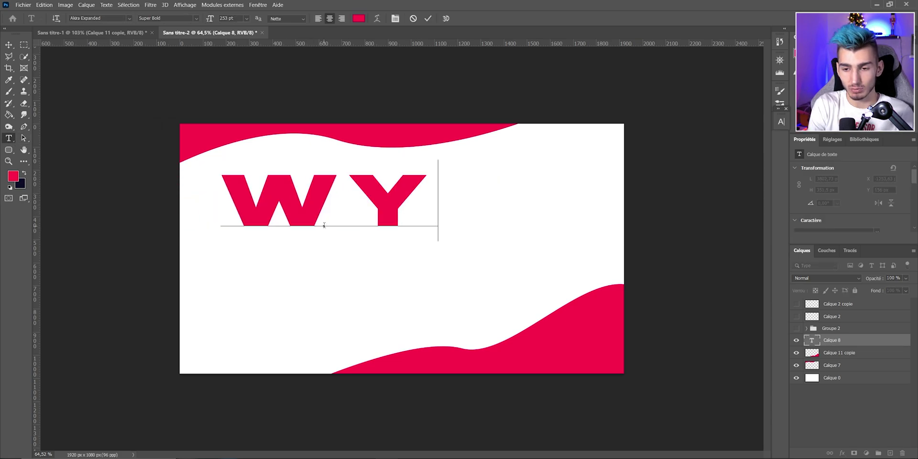
type("ZENIX")
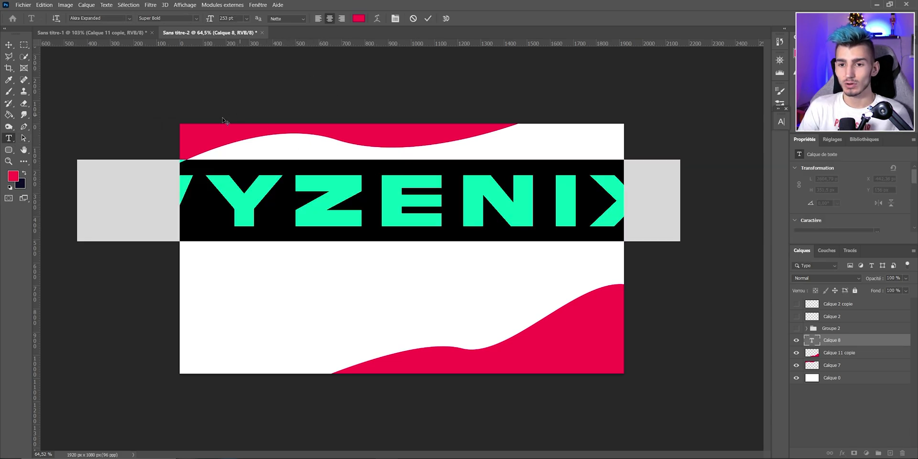
- Enlarge WYZENIX to span the canvas width, commit it, and rasterize the text layer
left_click_drag(209, 19, 187, 23)
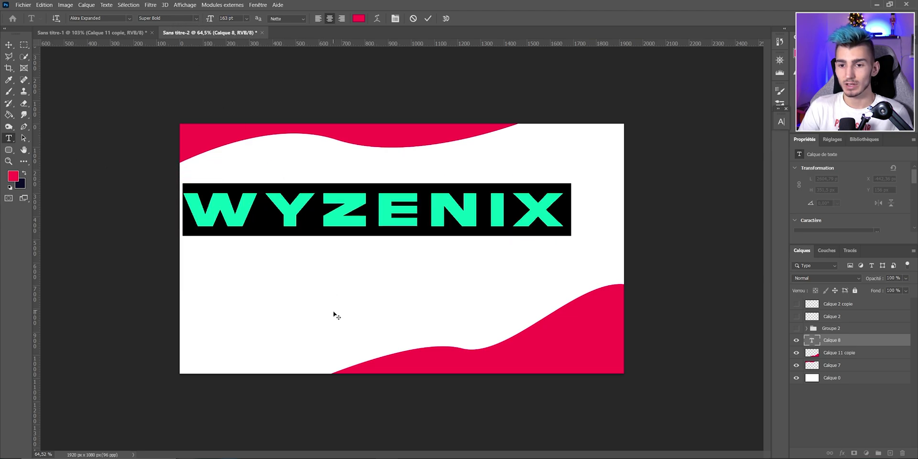
left_click_drag(314, 297, 327, 283)
left_click_drag(591, 197, 609, 179)
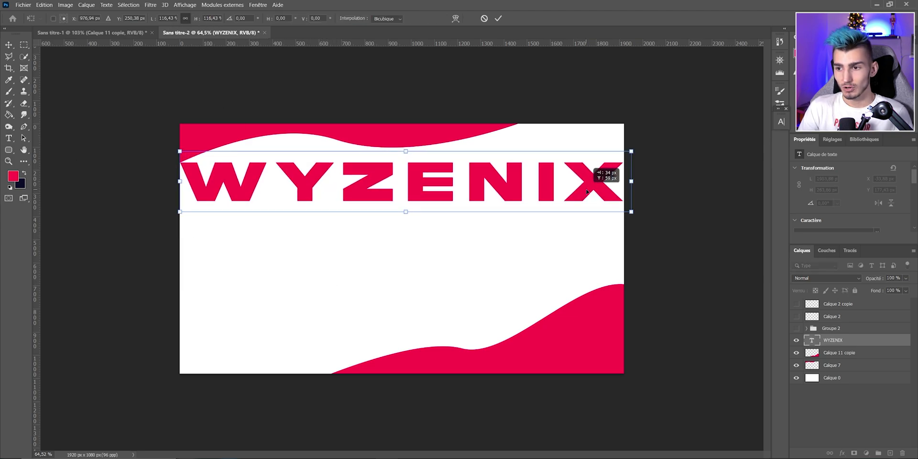
left_click(428, 19)
right_click(847, 341)
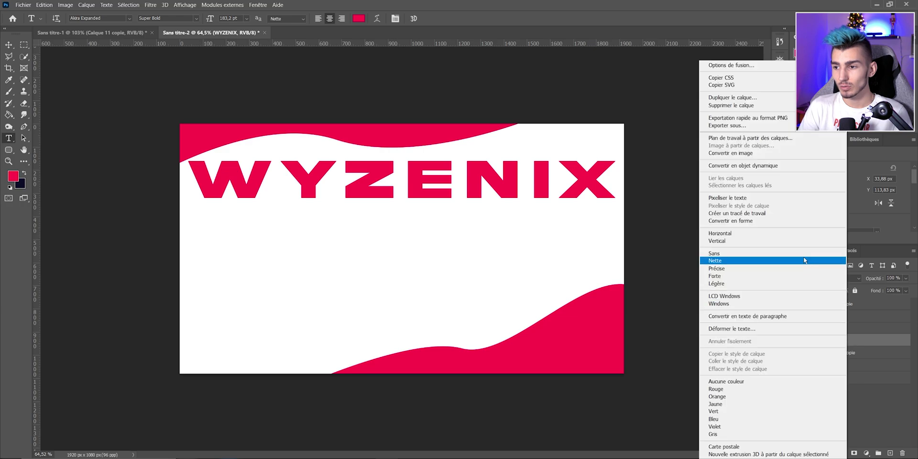
left_click(842, 198)
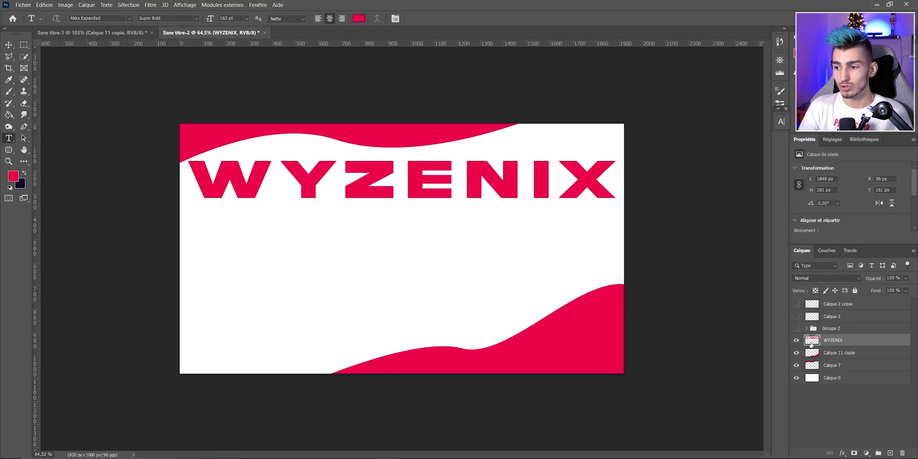
- Contract the WYZENIX letter selection by 5 px and delete the inside fill, leaving outlines
left_click(812, 342, "ctrl")
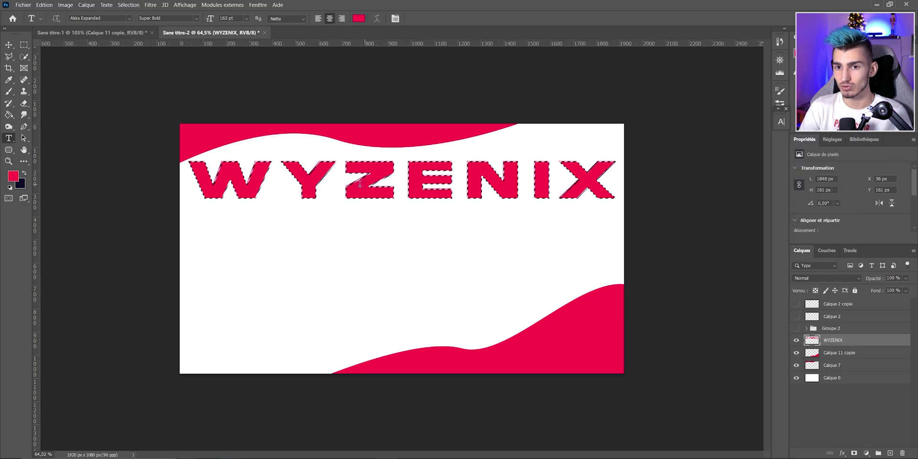
left_click(128, 5)
mouse_move(134, 133)
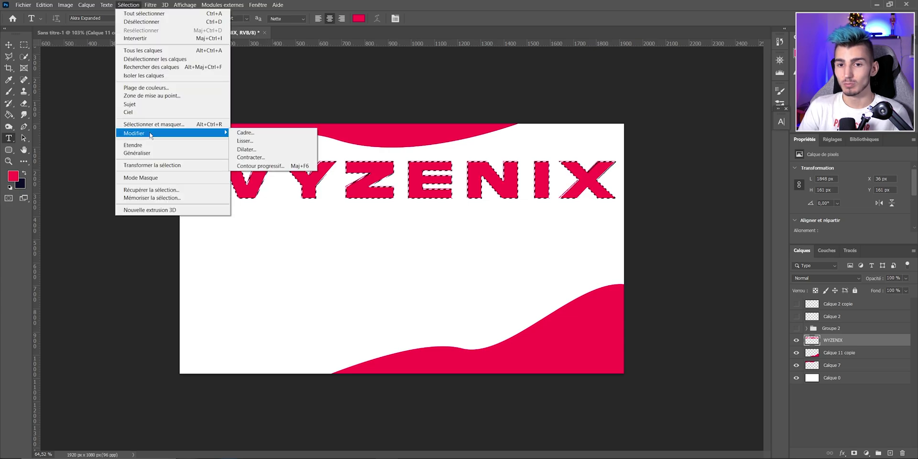
left_click(249, 157)
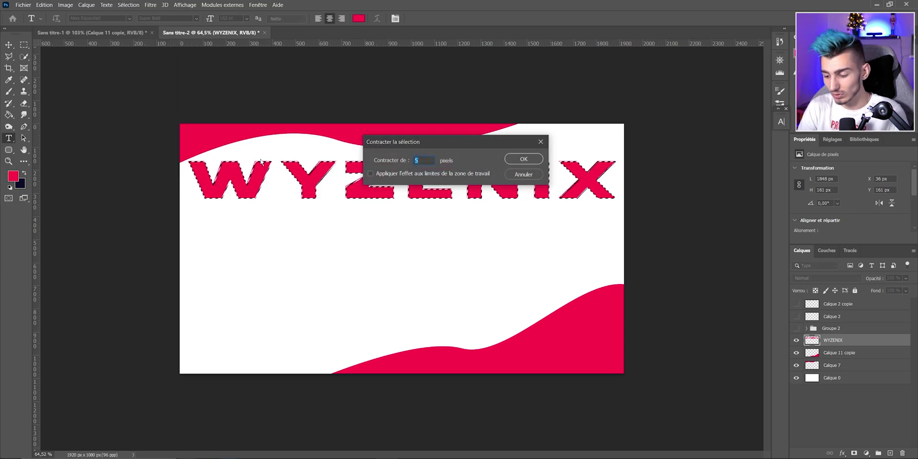
key("Return")
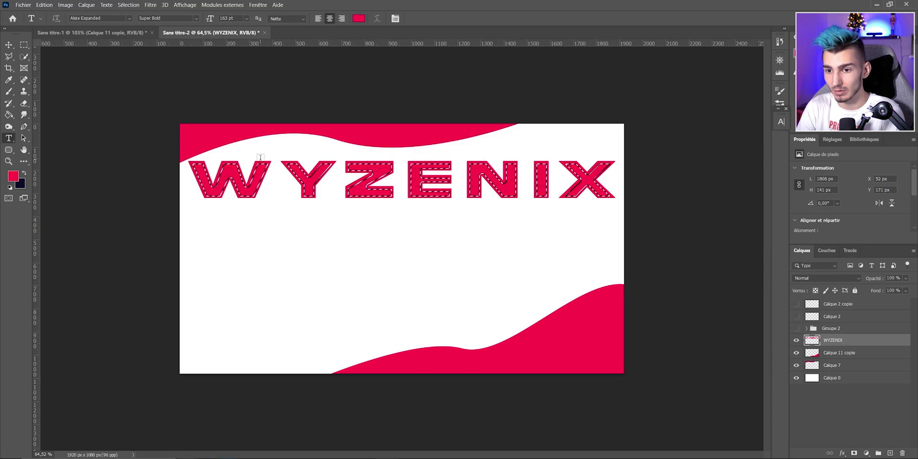
key("Delete")
key("ctrl+d")
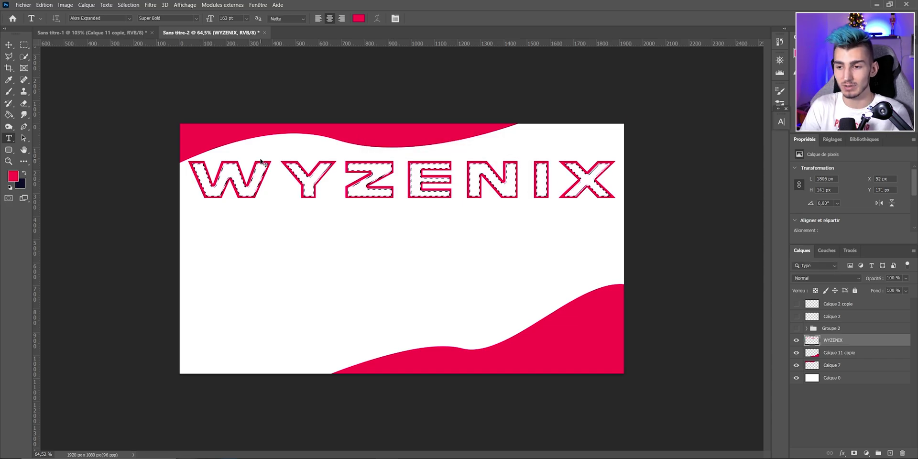
scroll(325, 206, "up", 3)
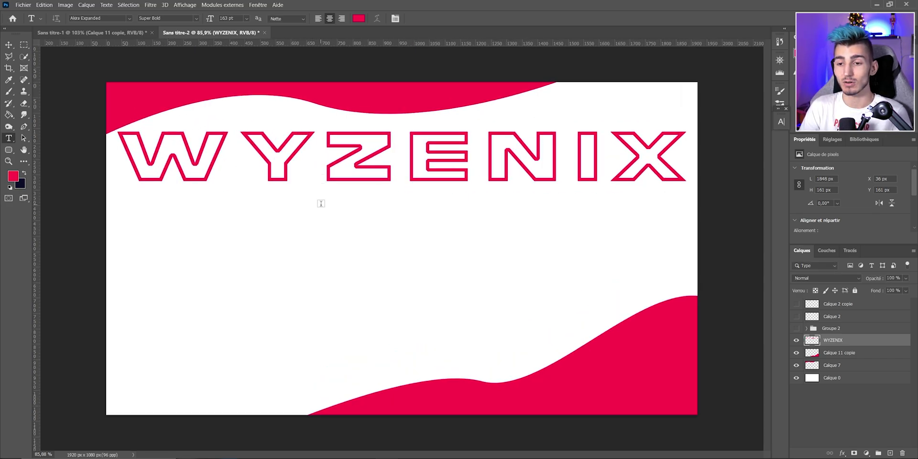
scroll(321, 204, "down", 1)
scroll(321, 204, "down", 1)
scroll(321, 205, "up", 1)
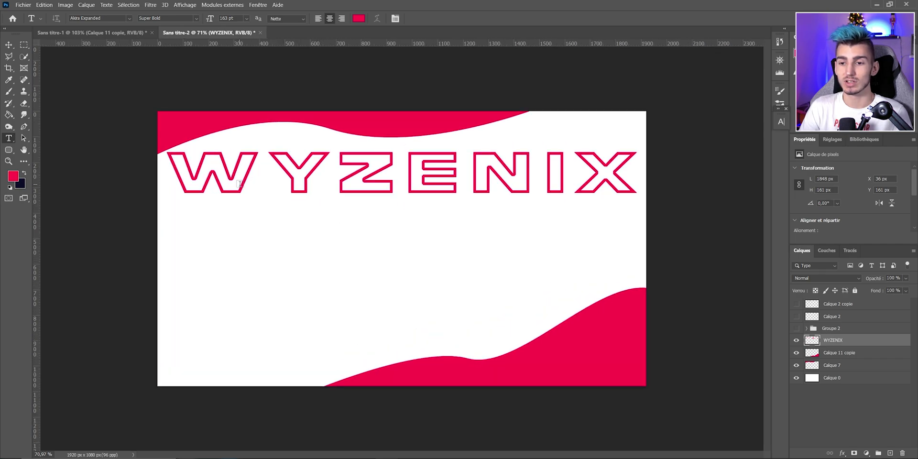
scroll(294, 203, "down", 1)
scroll(334, 201, "up", 1)
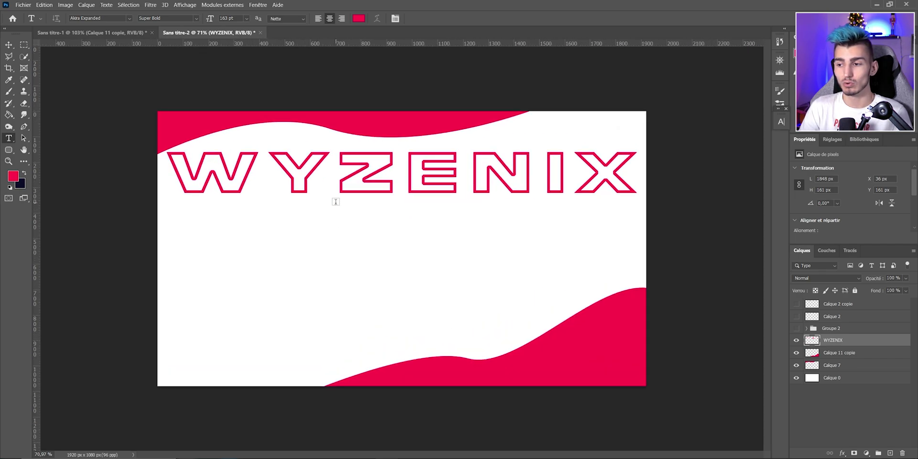
scroll(336, 202, "down", 1)
- Duplicate and offset the outlined WYZENIX into a second and third staggered row
key("ctrl+j")
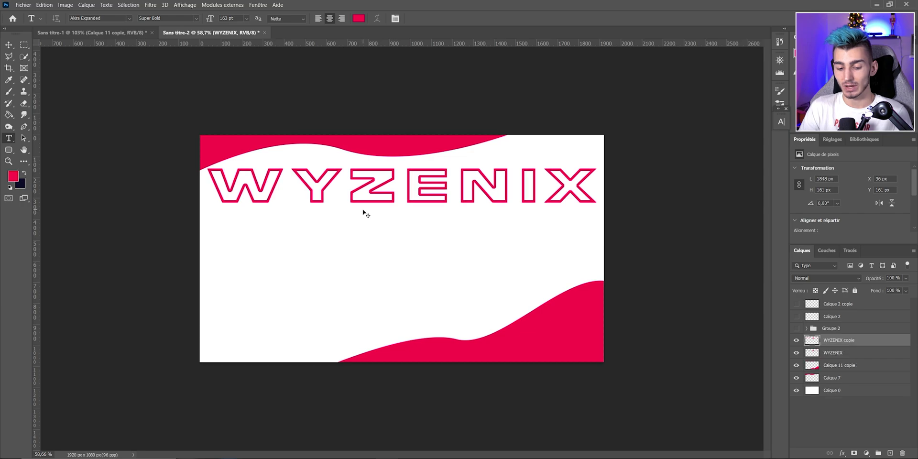
key("ctrl+t")
left_click_drag(412, 185, 411, 224)
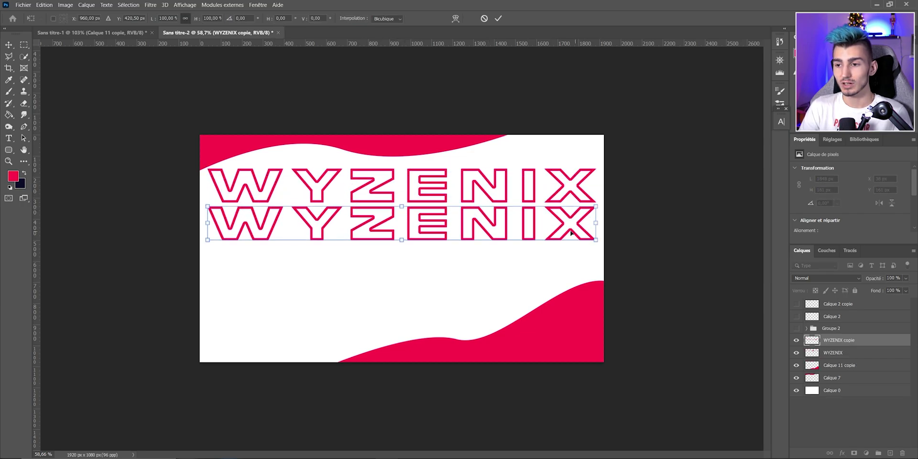
left_click_drag(556, 228, 516, 229)
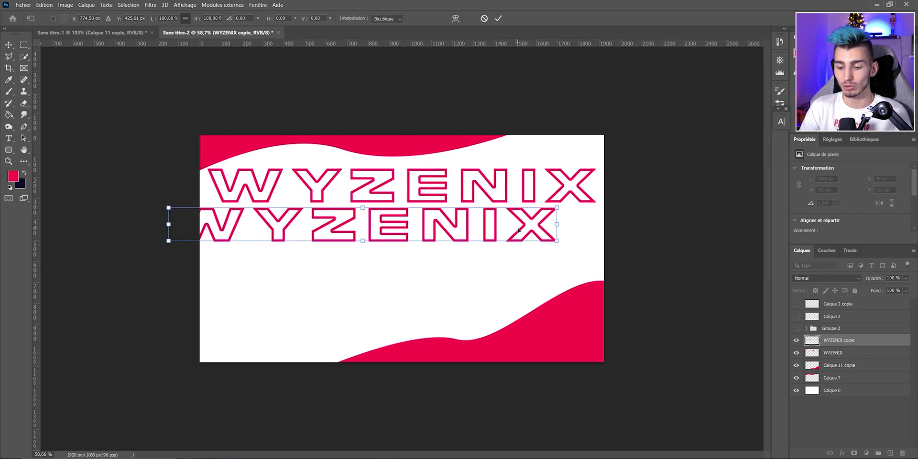
key("Return")
key("ctrl+j")
key("ctrl+t")
mouse_move(496, 239)
left_mouse_down()
mouse_move(520, 264)
mouse_move(572, 282)
left_mouse_up()
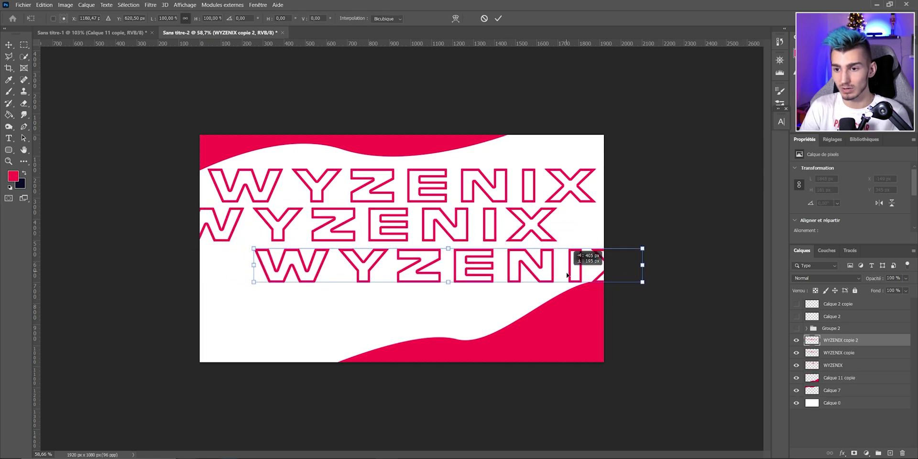
key("Return")
- Add three more offset WYZENIX copies to complete six staggered rows
key("ctrl+j")
key("ctrl+t")
mouse_move(637, 270)
left_mouse_down()
mouse_move(552, 311)
mouse_move(580, 305)
mouse_move(619, 349)
left_mouse_up()
key("Return")
key("ctrl+j")
key("ctrl+t")
key("Return")
key("ctrl+j")
key("ctrl+t")
left_click_drag(497, 348, 483, 142)
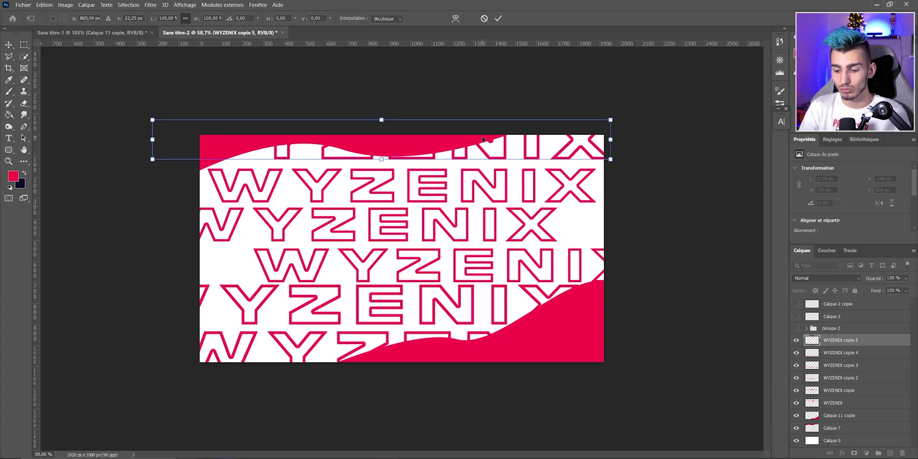
key("Return")
- Select all six WYZENIX layers and merge them into one layer with Ctrl+E
key("t")
left_click(847, 405, "shift")
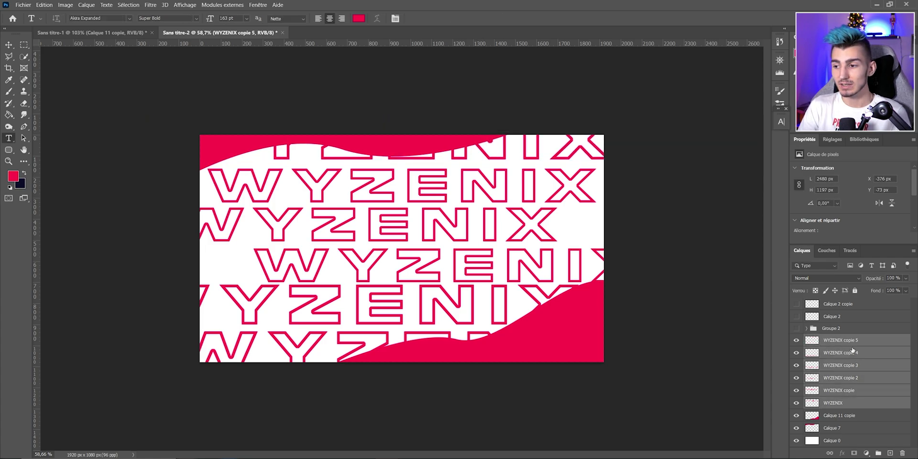
key("ctrl+e")
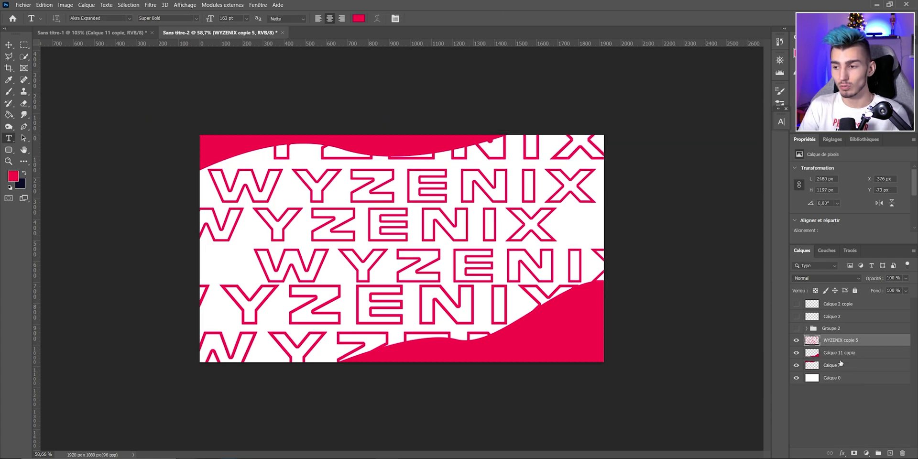
left_click(796, 341)
left_click(796, 341)
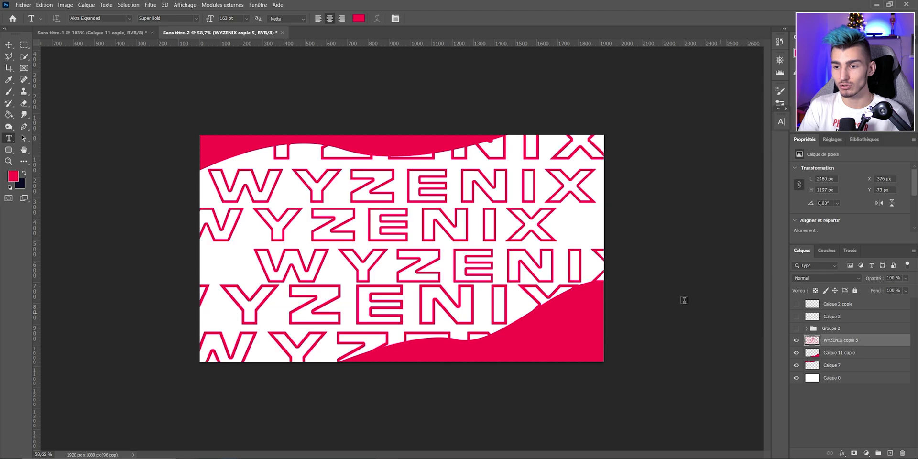
- Use Liquify's Forward Warp to smear the WYZENIX rows into swirling waves
left_click(150, 5)
left_click(172, 84)
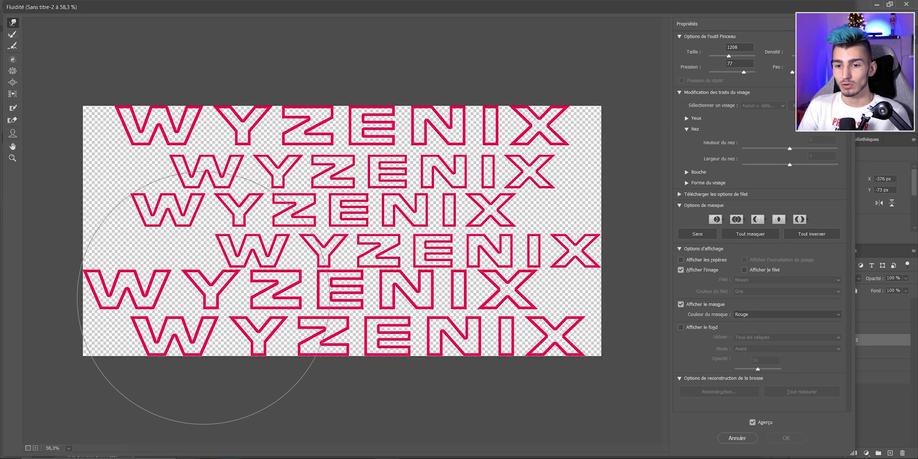
mouse_move(215, 306)
left_mouse_down()
mouse_move(209, 134)
mouse_move(201, 267)
mouse_move(406, 287)
mouse_move(550, 138)
mouse_move(519, 292)
mouse_move(574, 229)
mouse_move(352, 229)
mouse_move(358, 256)
mouse_move(333, 208)
left_mouse_up()
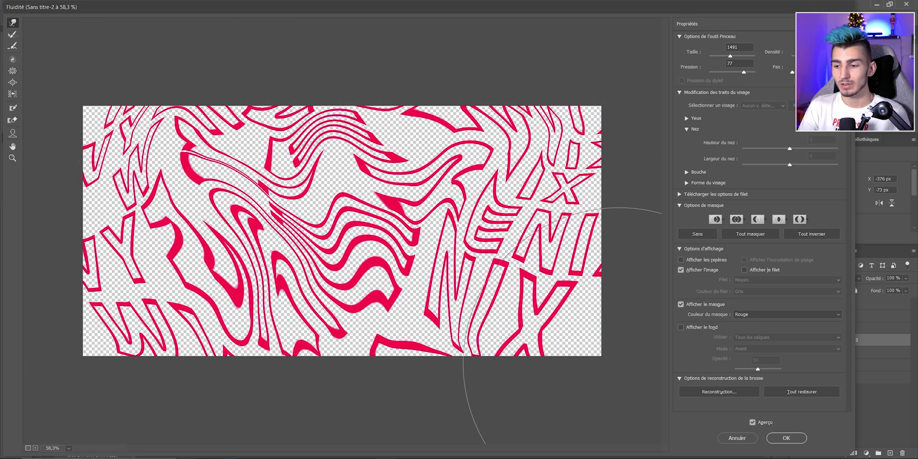
left_click(787, 438)
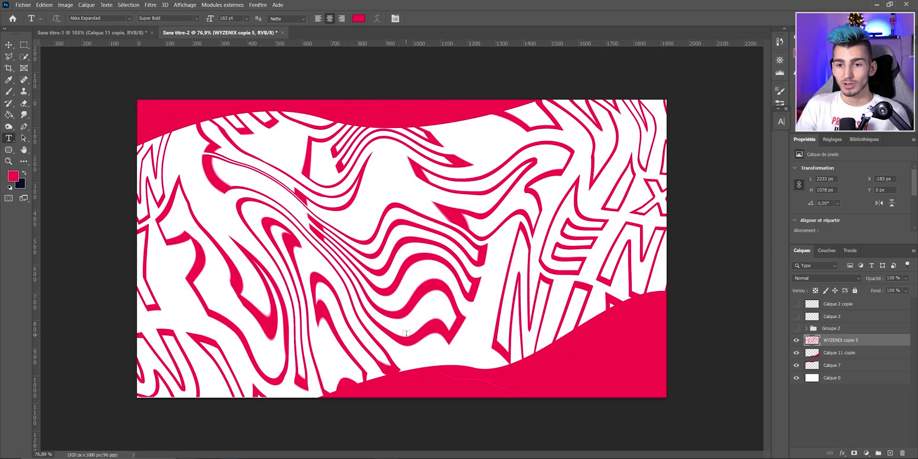
- Fade the pattern's opacity and show Groupe 2 with the webcam frame and panels
left_click(907, 278)
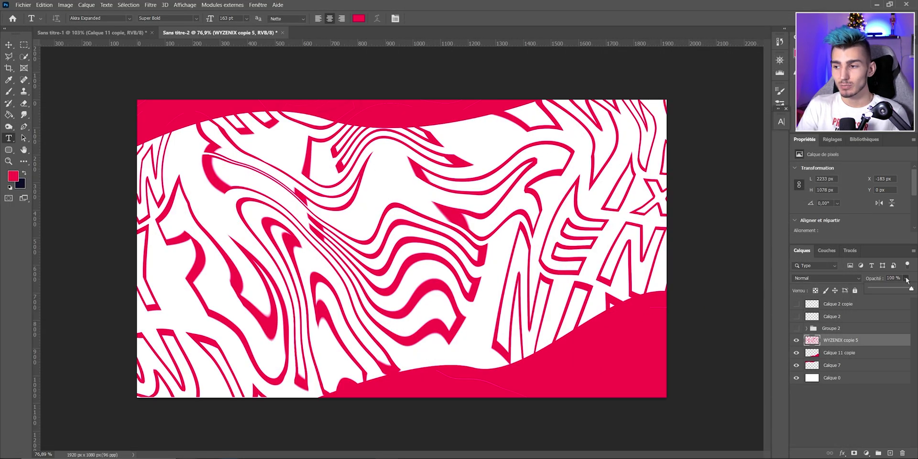
left_click(878, 289)
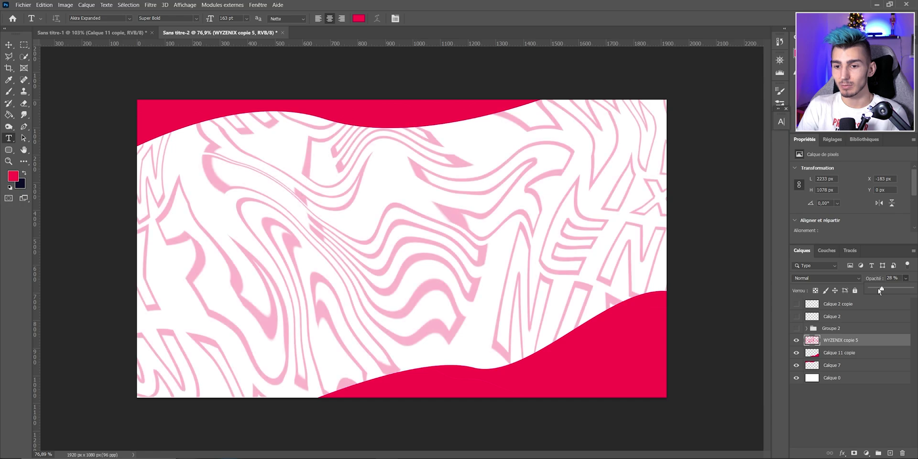
left_click_drag(882, 291, 878, 291)
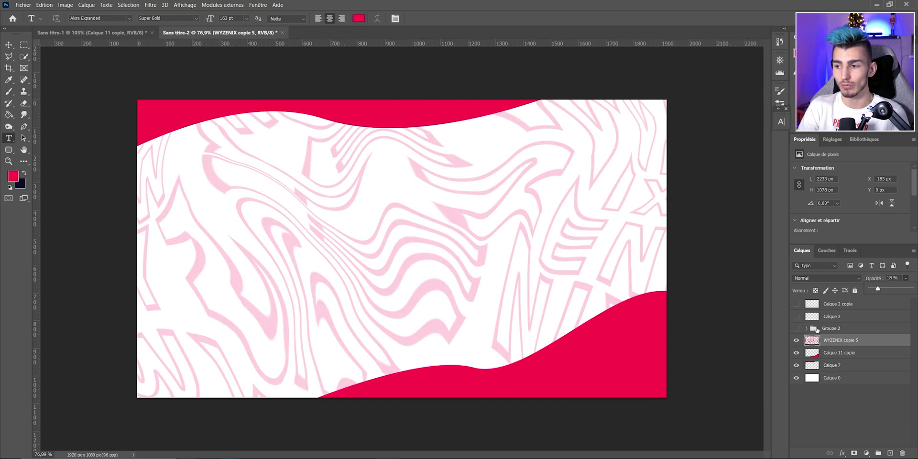
left_click(796, 328)
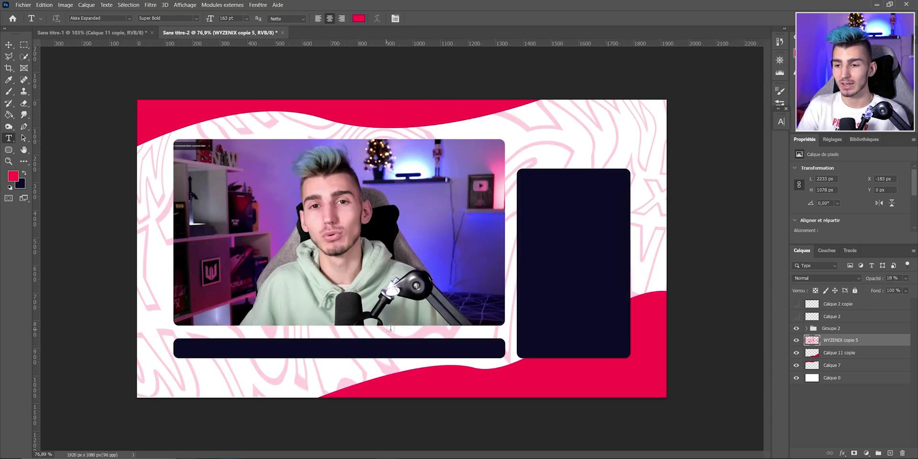
scroll(485, 307, "down", 2)
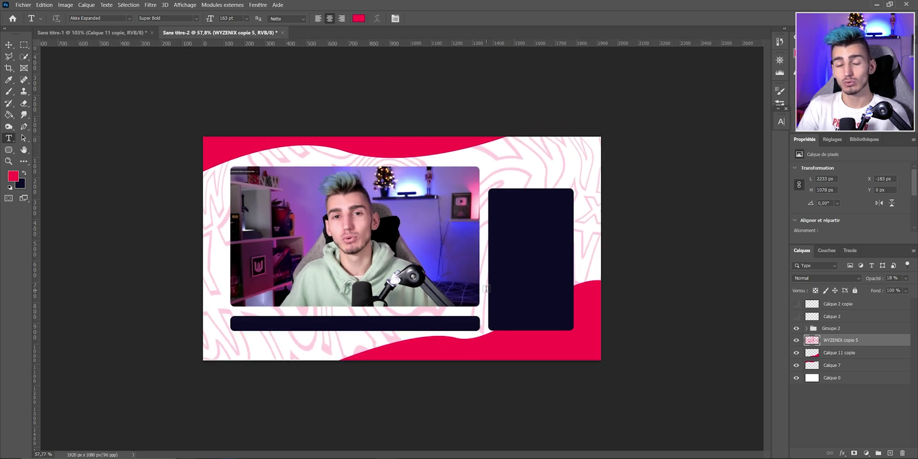
scroll(643, 298, "up", 1)
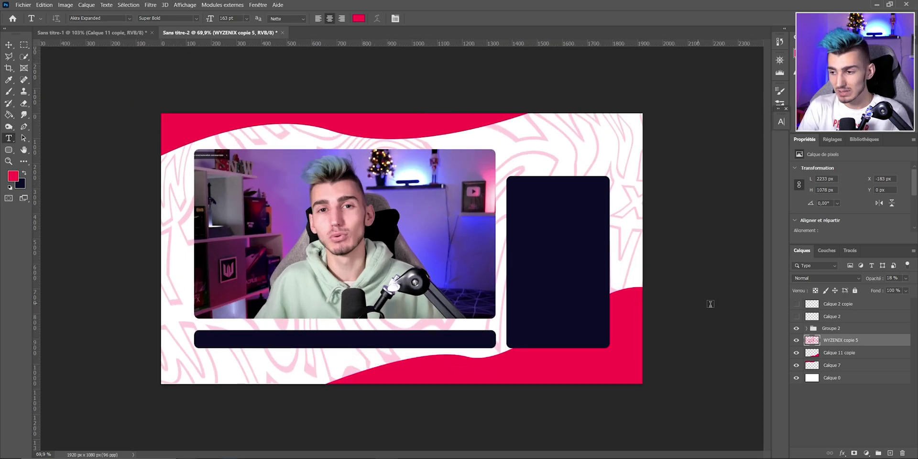
- Readjust the WYZENIX pattern to about 21% opacity and open its Layer Style settings
left_click_drag(905, 278, 912, 288)
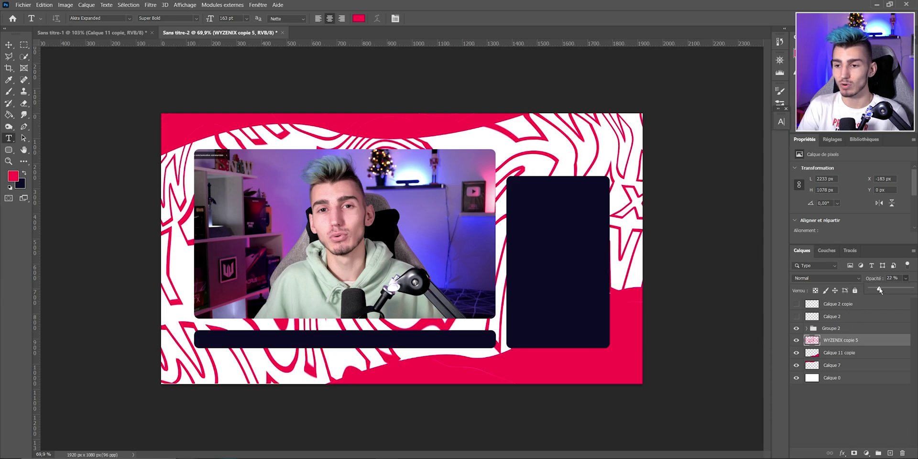
left_click_drag(880, 291, 870, 293)
scroll(480, 290, "up", 1)
scroll(480, 290, "down", 1)
scroll(400, 252, "up", 1)
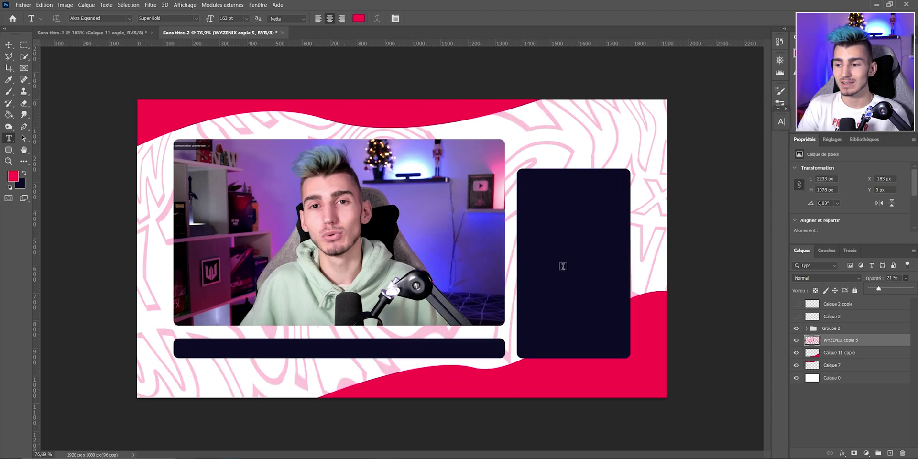
scroll(402, 249, "down", 2)
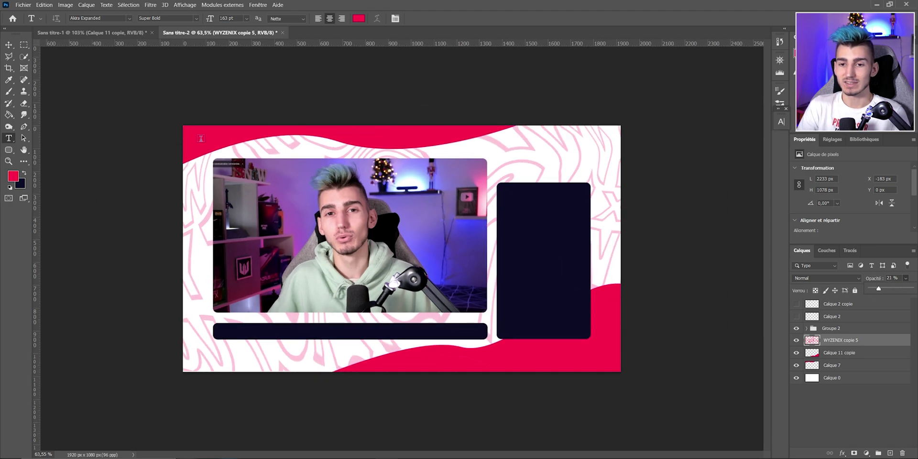
scroll(609, 266, "up", 4)
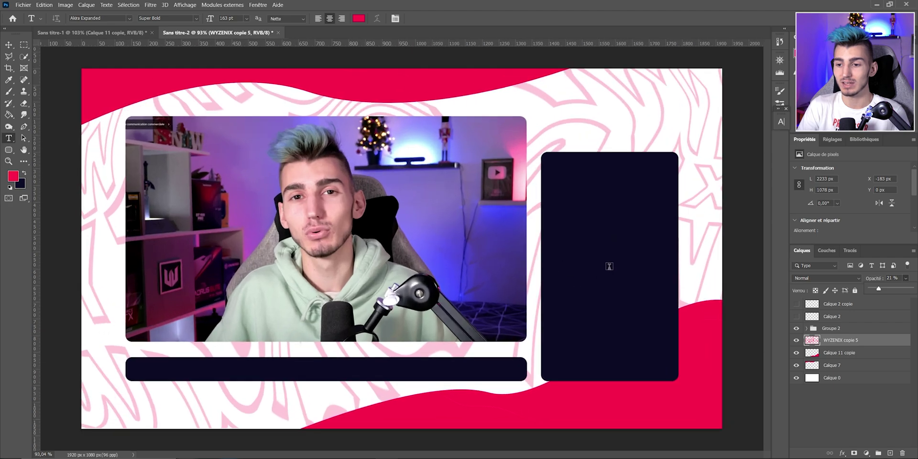
left_click(886, 343)
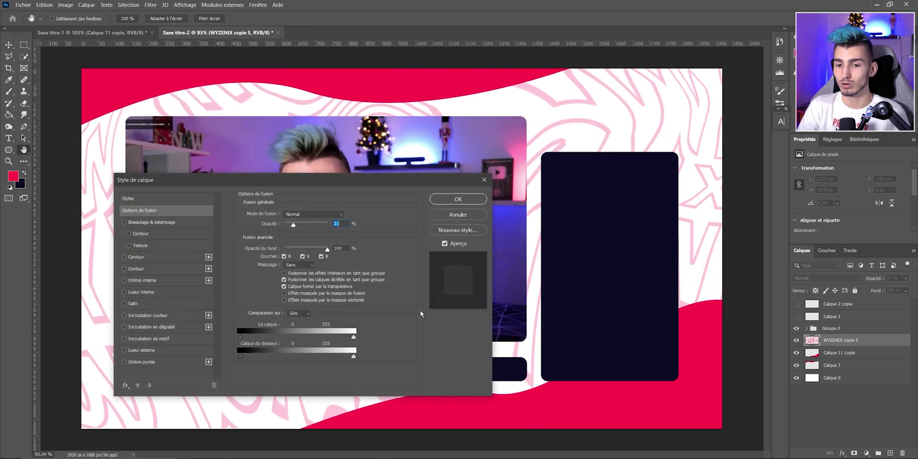
- Apply a white Color Overlay layer style to the WYZENIX pattern
left_click(163, 315)
left_click(350, 215)
left_click(625, 273)
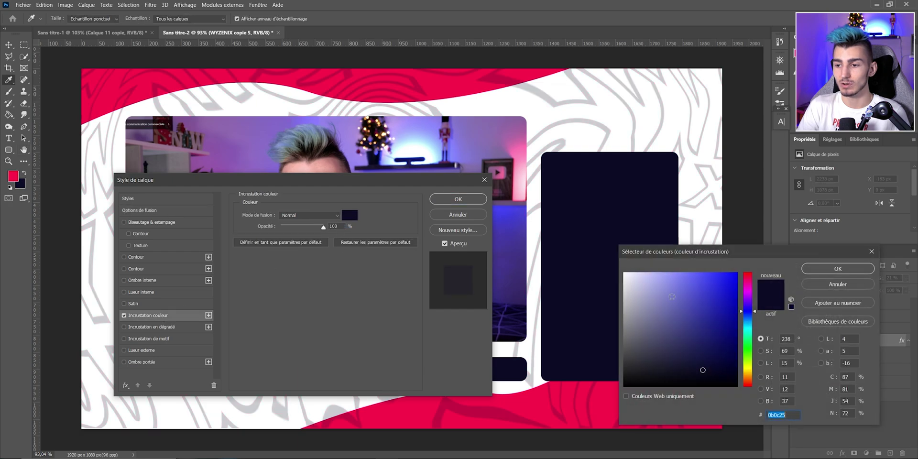
left_click(838, 269)
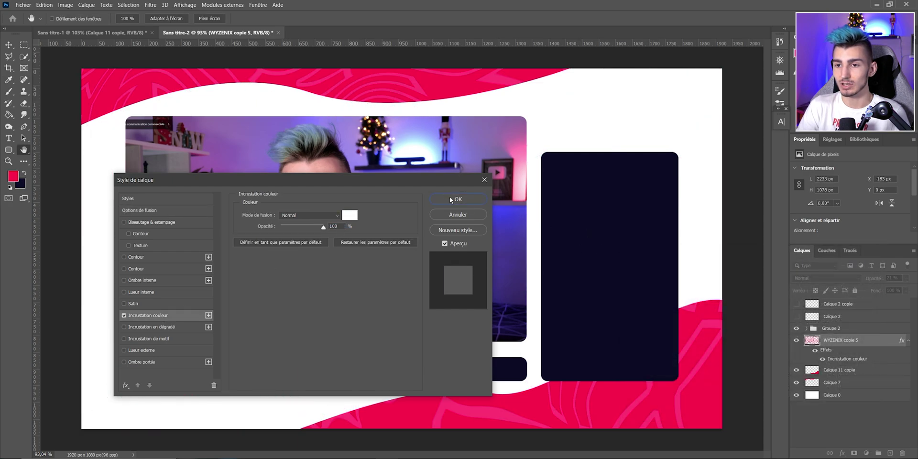
left_click(458, 199)
- Try the white pattern at 100% opacity, then undo back to faint pink
scroll(478, 239, "down", 2)
left_click(907, 278)
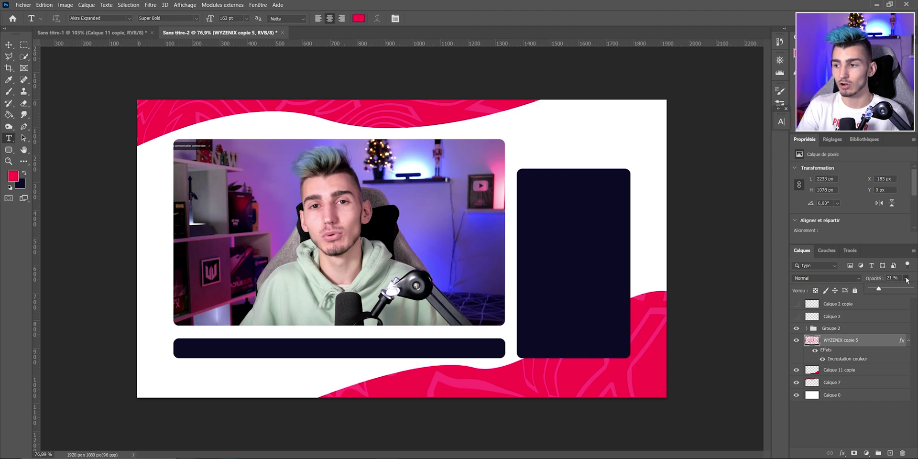
left_click_drag(905, 290, 911, 290)
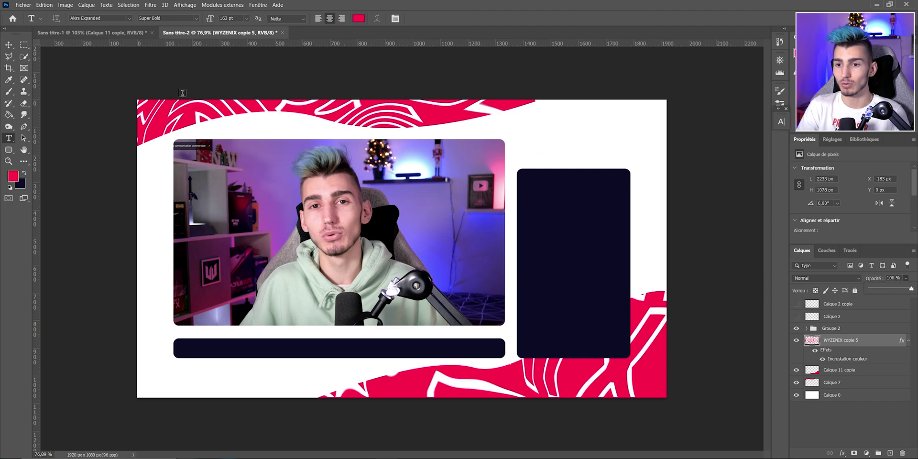
scroll(507, 133, "down", 1)
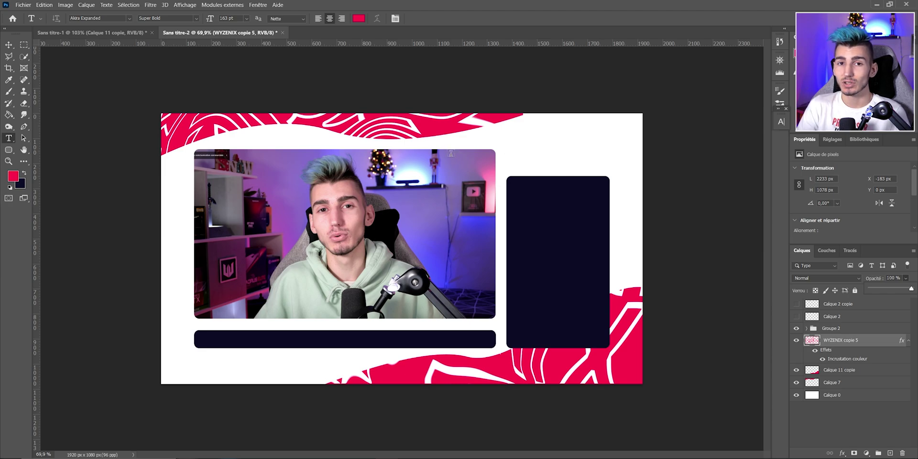
key("ctrl+z")
key("ctrl+z")
- Scroll through the Layers panel and select the Calque 2 copie layer
scroll(174, 371, "up", 4)
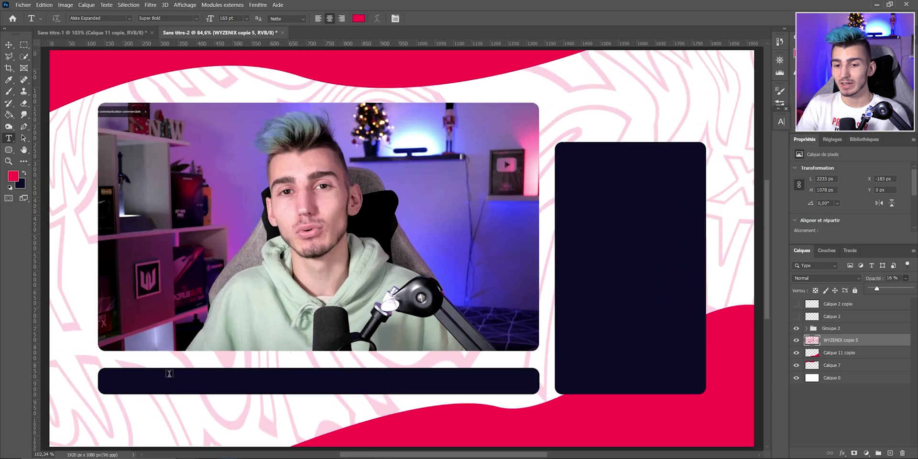
scroll(113, 375, "up", 7)
scroll(144, 366, "down", 6)
scroll(128, 377, "up", 3)
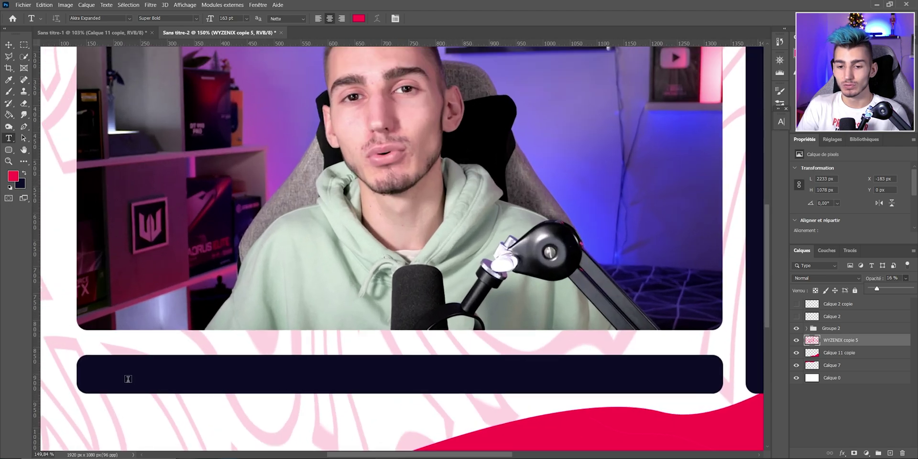
scroll(128, 378, "up", 3)
scroll(153, 361, "down", 6)
scroll(649, 360, "down", 3)
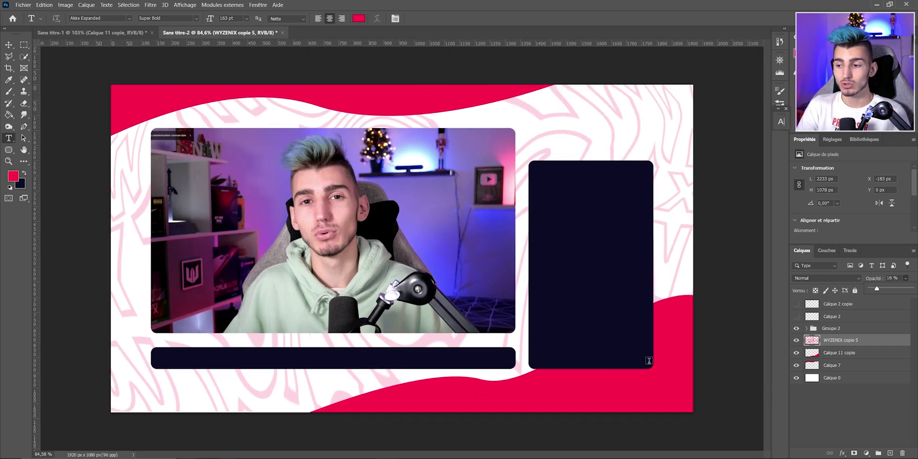
left_click(825, 309)
- On a new layer, fill a tall thin rectangular selection with red
left_click(890, 453)
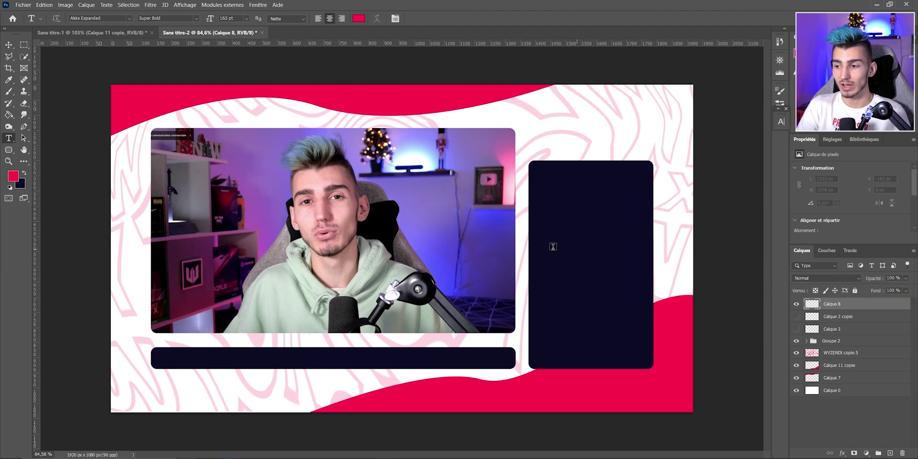
left_click(24, 45)
left_click_drag(217, 166, 226, 200)
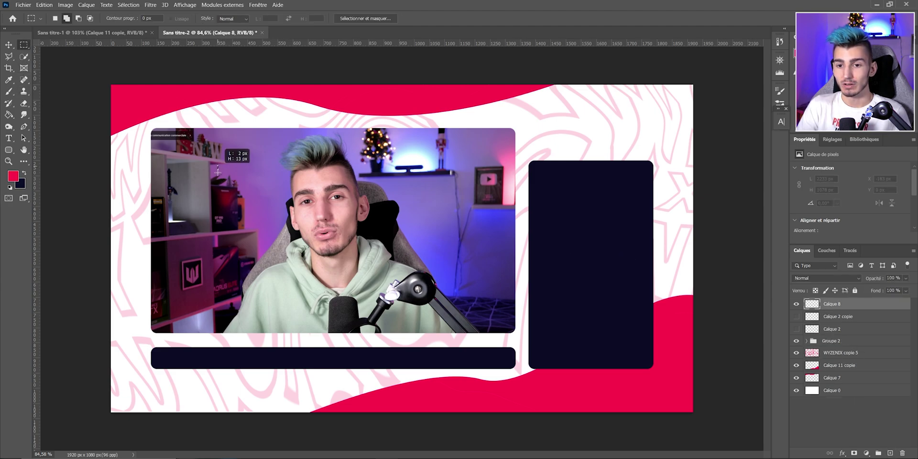
key("alt+BackSpace")
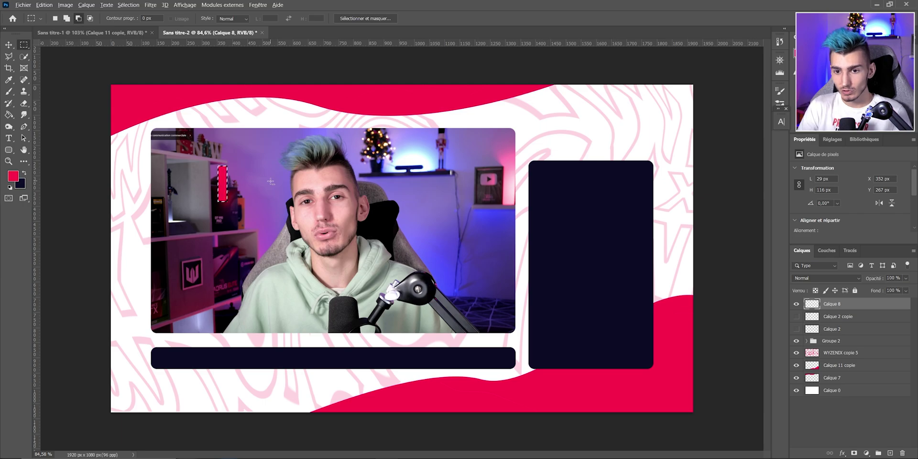
scroll(225, 186, "up", 5, "alt")
scroll(178, 194, "down", 5, "alt")
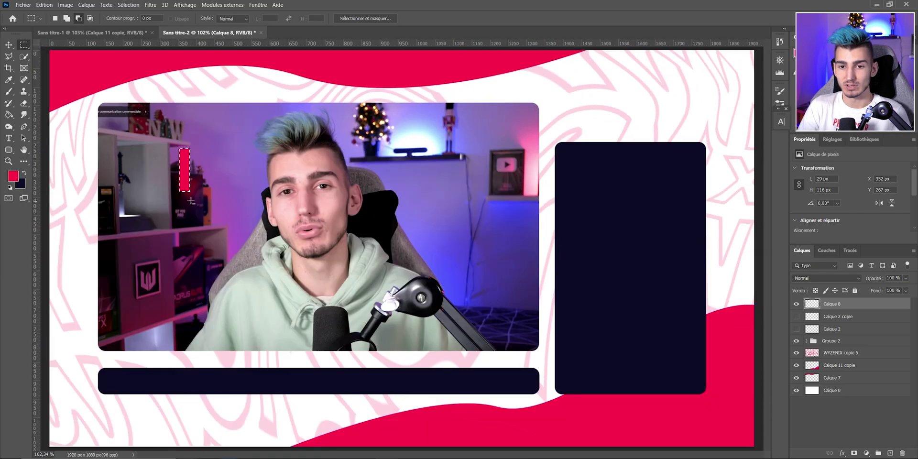
scroll(183, 151, "up", 3, "alt")
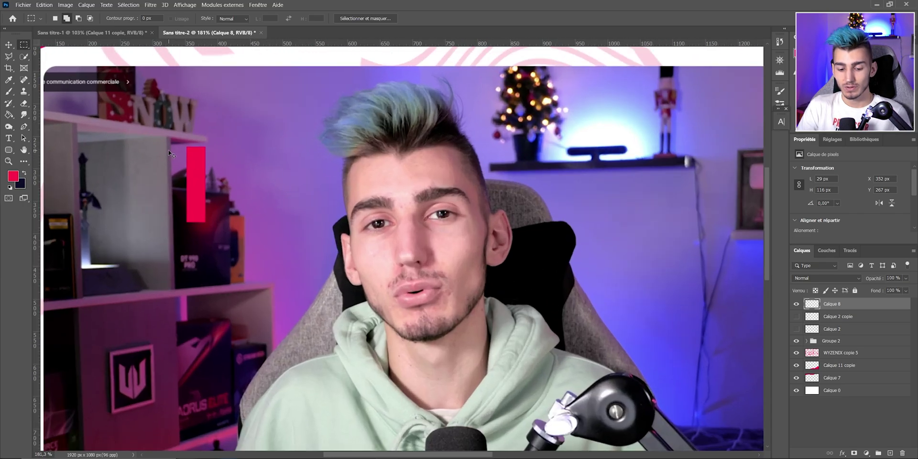
- Narrow the red bar to 15 px wide and duplicate it
key("ctrl+t")
left_click_drag(206, 184, 196, 184)
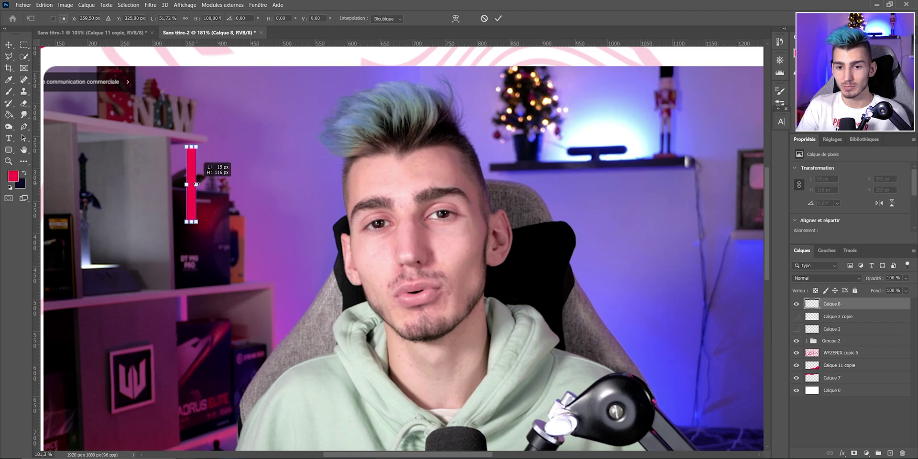
key("Return")
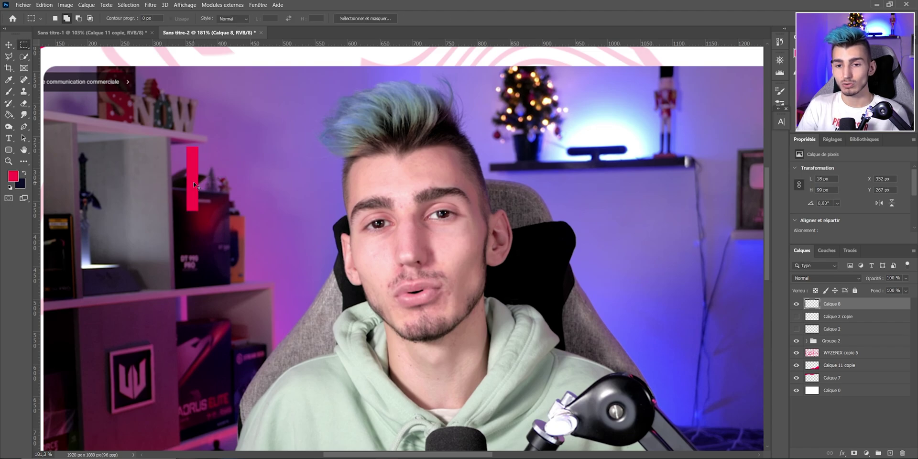
key("ctrl+j")
key("ctrl+t")
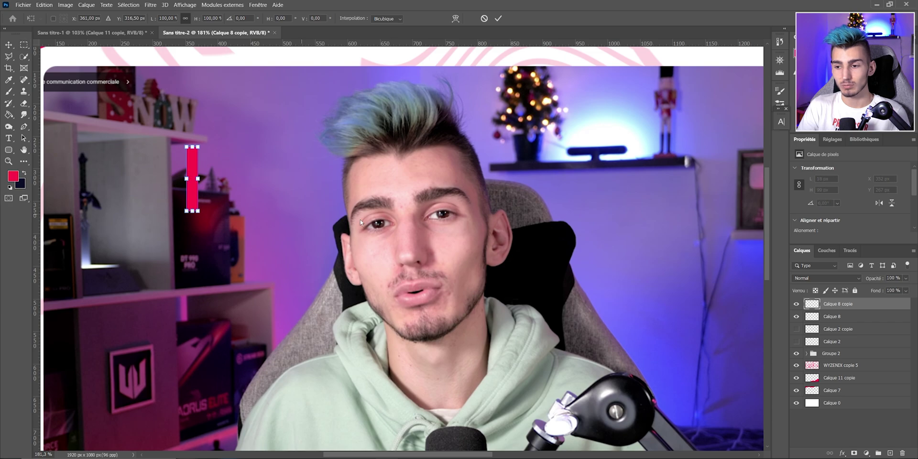
key("Return")
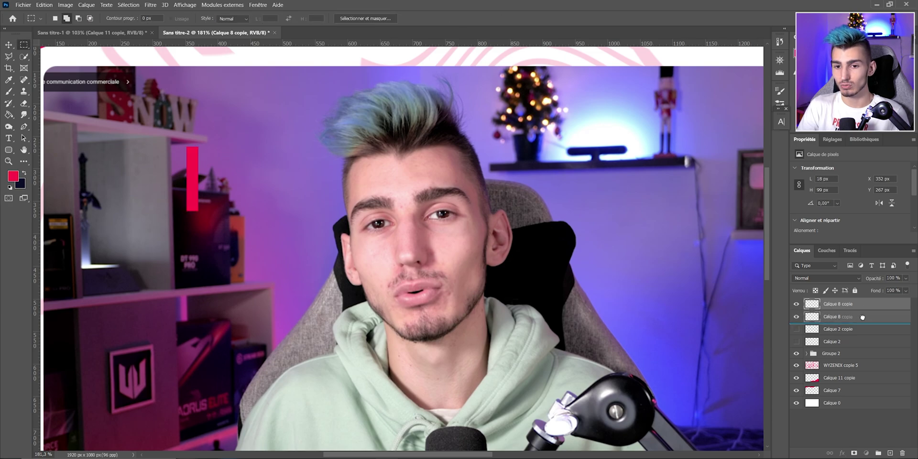
- Place the copy below and slightly right of the red bar at 45% opacity
left_click_drag(842, 305, 850, 320)
key("ctrl+t")
left_click_drag(195, 180, 201, 180)
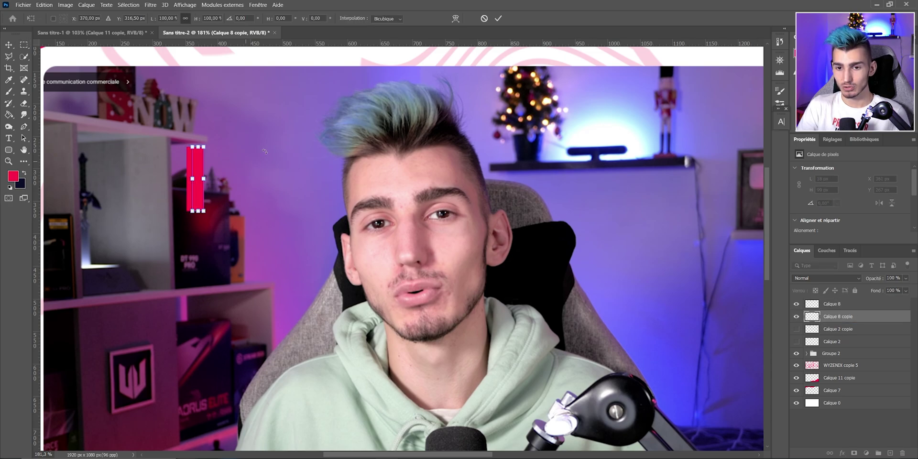
left_click(906, 278)
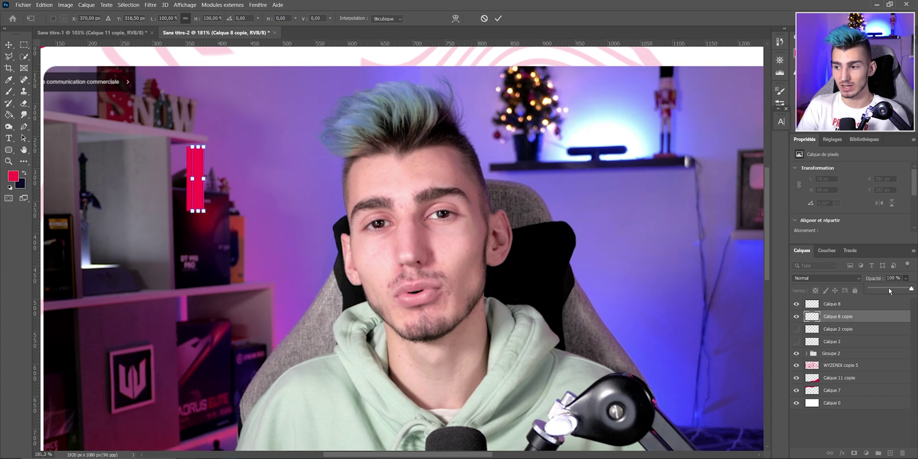
left_click(889, 290)
scroll(182, 177, "up", 5)
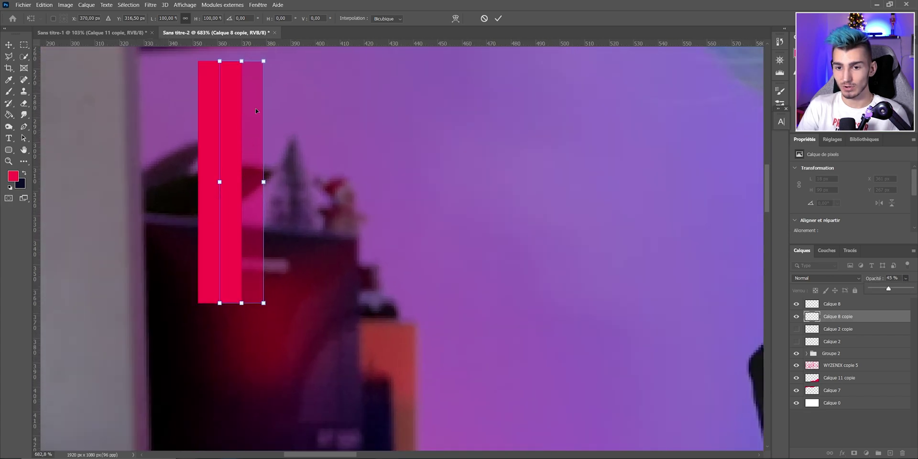
scroll(248, 185, "down", 6)
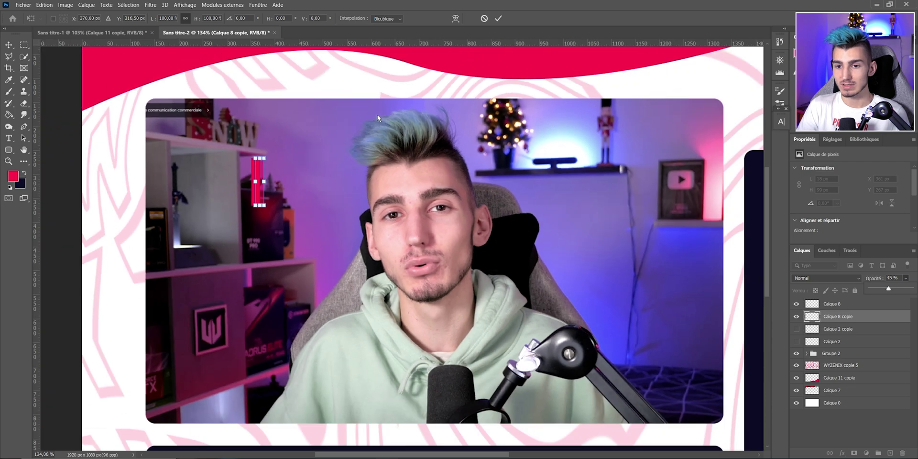
left_click(498, 20)
scroll(322, 198, "down", 1)
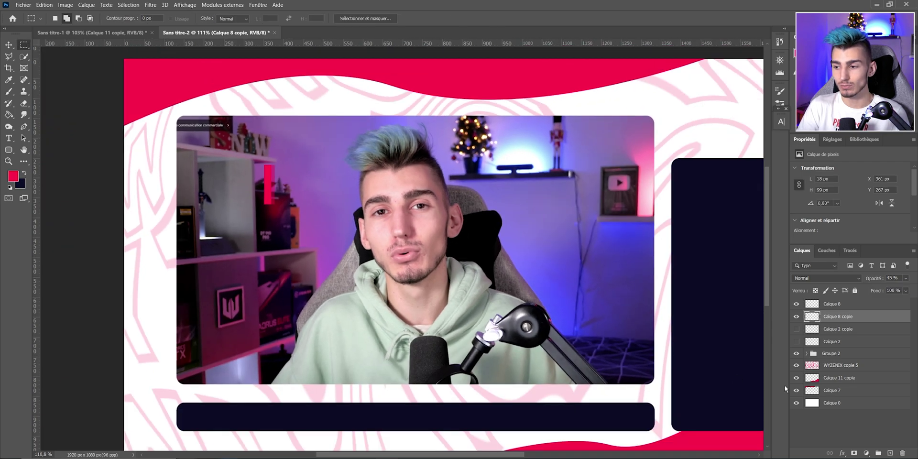
left_click(833, 305, "ctrl")
- Narrow the crimson accent bar and its translucent copy with a free transform
key("ctrl+t")
scroll(182, 422, "up", 5)
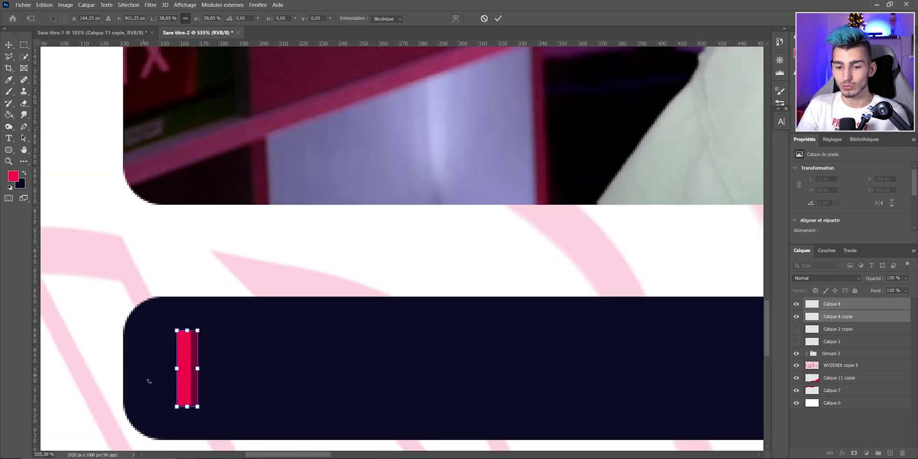
scroll(158, 383, "up", 3)
scroll(191, 382, "up", 2)
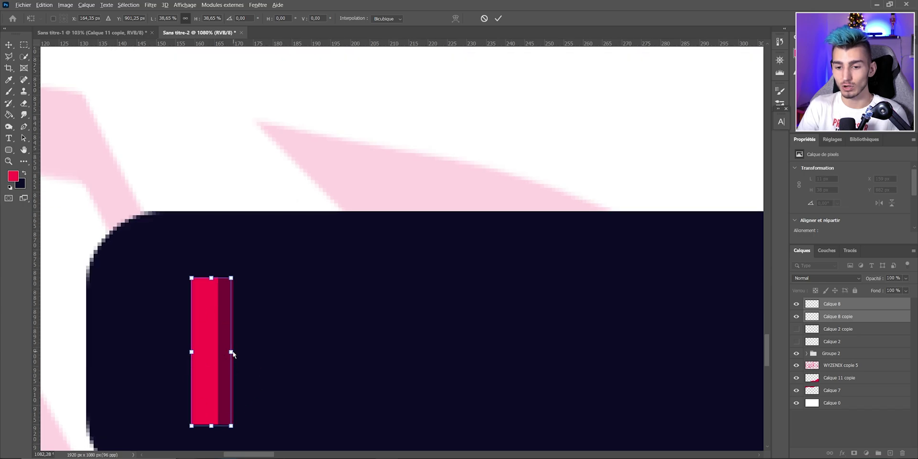
key("Return")
scroll(234, 364, "down", 2)
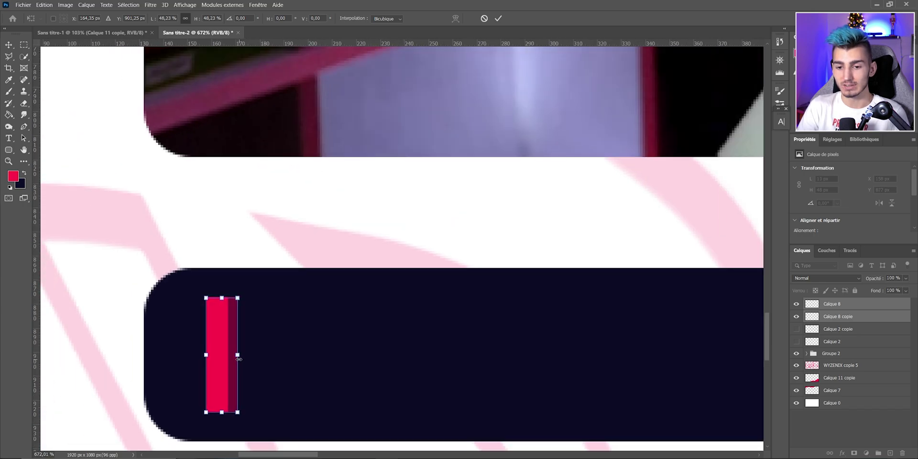
scroll(237, 373, "down", 2)
scroll(242, 385, "down", 3)
scroll(242, 387, "up", 4)
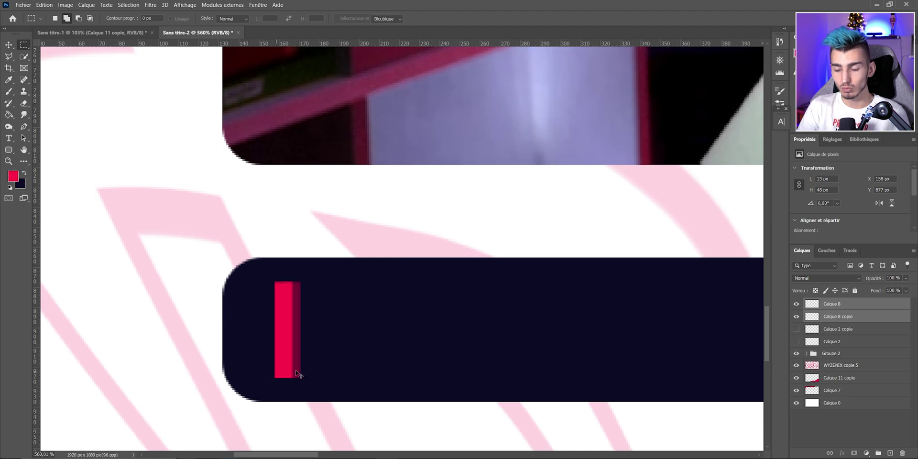
- Nudge the darker copy right, slim both bars to a thin line, and add layer Calque 9
key("ctrl+t")
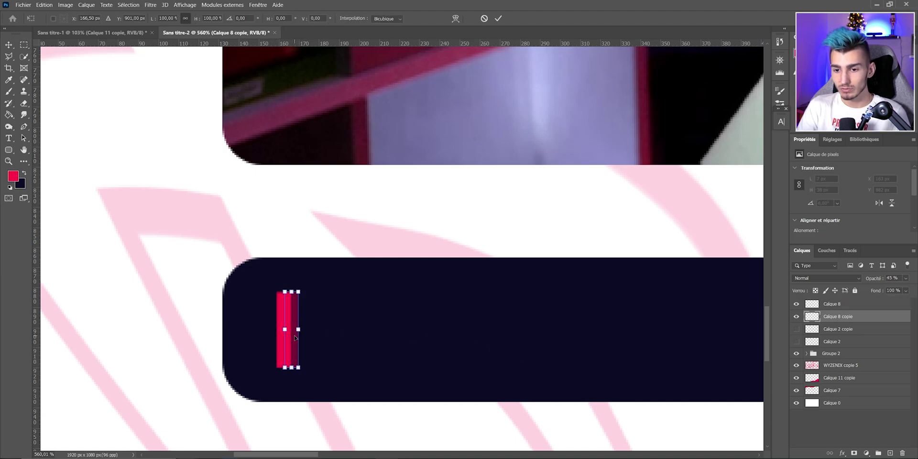
left_click_drag(296, 338, 298, 329)
key("Return")
key("shift+alt+bracketright")
key("ctrl+t")
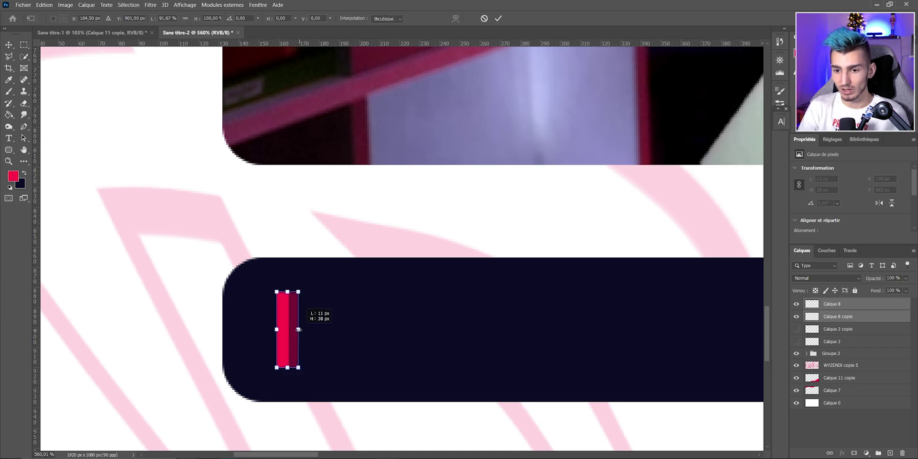
key("Return")
scroll(342, 264, "up", 3)
scroll(306, 329, "down", 1)
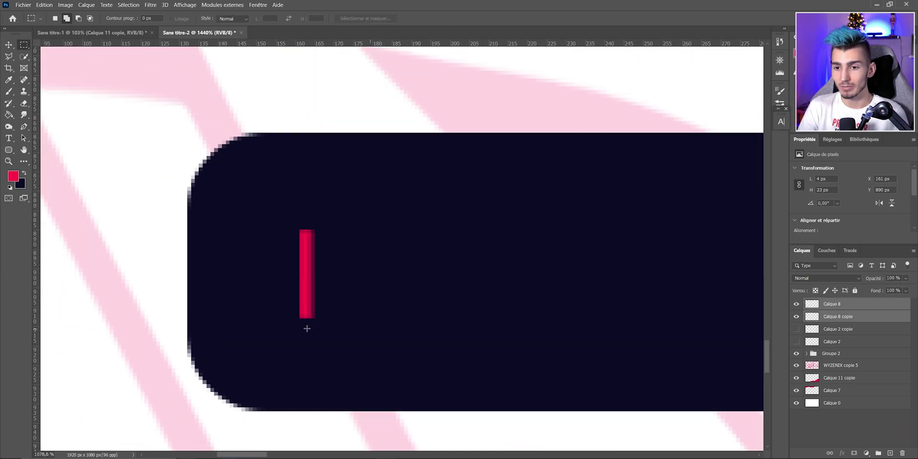
scroll(306, 329, "down", 1)
key("ctrl+shift+alt+n")
scroll(462, 290, "down", 1)
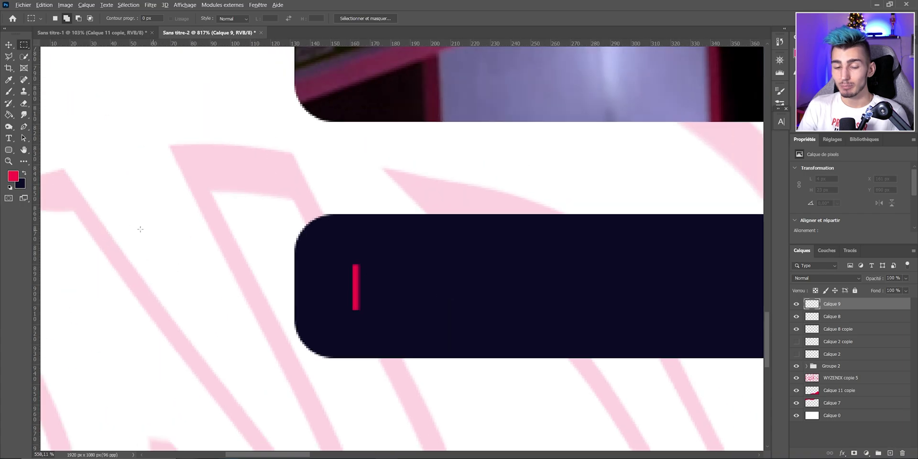
- Add a red 7 pt 'LASTEST' text line beside the accent bar
key("ctrl+v")
left_click_drag(346, 289, 482, 295)
left_click_drag(210, 22, 203, 21)
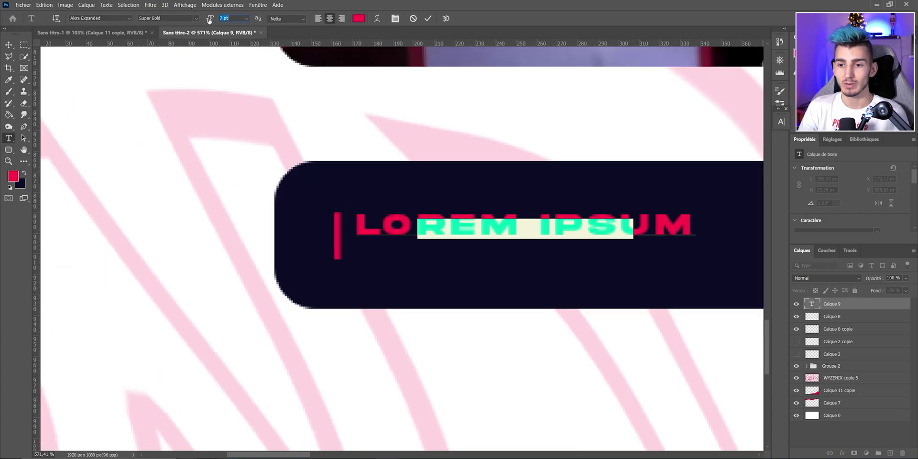
key("ctrl+h")
type("LAST")
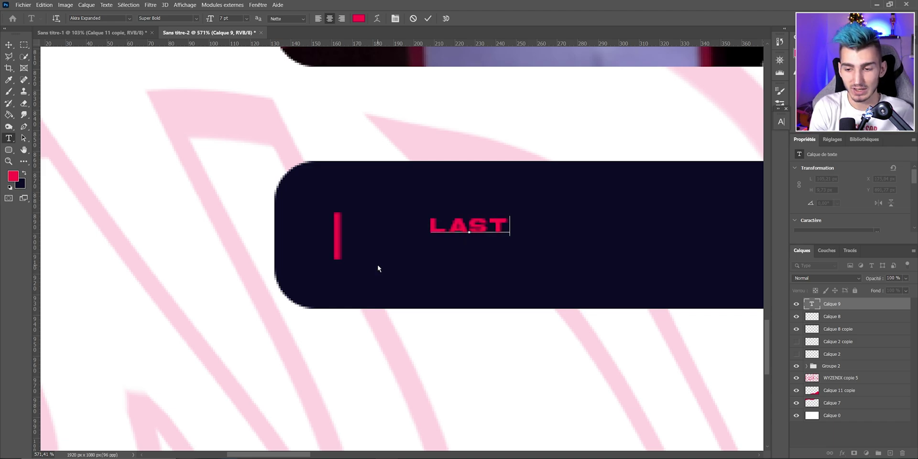
type("EST")
left_click_drag(376, 259, 372, 262)
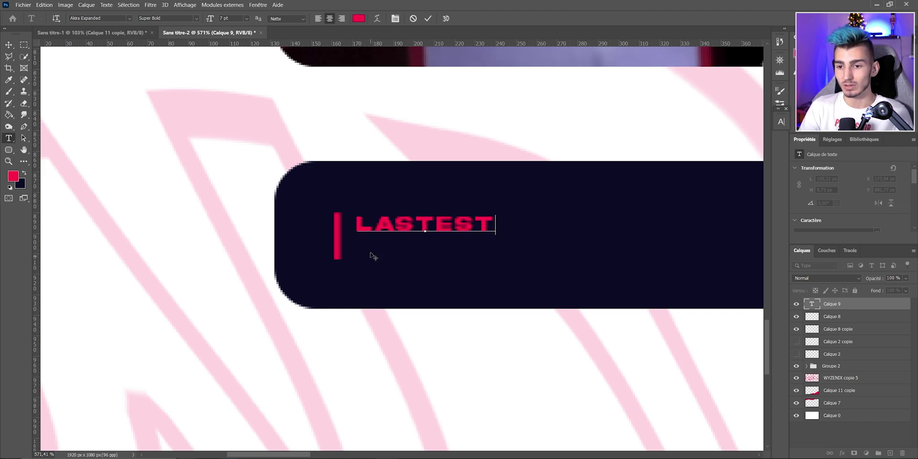
left_click(428, 18)
- Duplicate it below as a white 'FOLLOWER' line enlarged to about 118%
key("ctrl+j")
left_click_drag(517, 238, 516, 264)
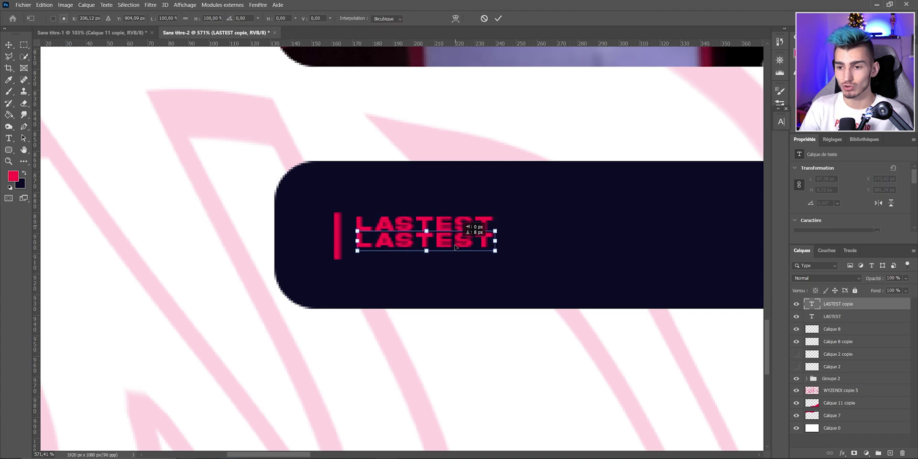
key("ctrl+t")
key("Return")
key("t")
key("Return")
type("F")
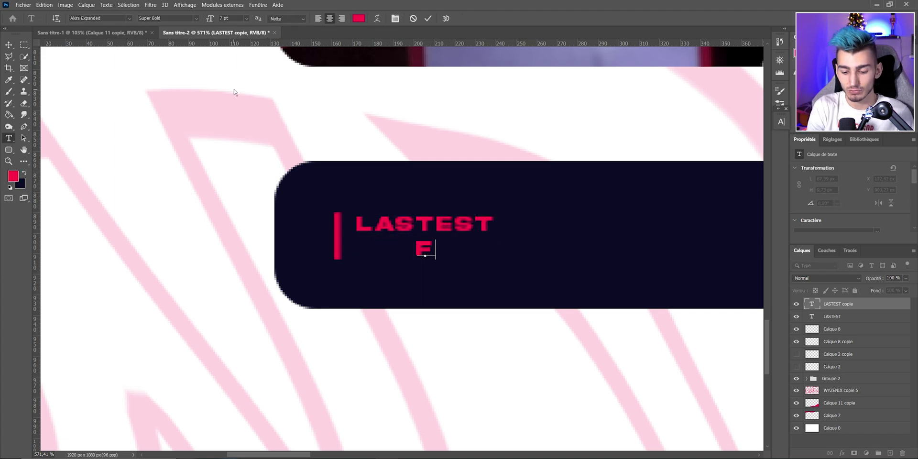
type("OLLOWER")
key("ctrl+a")
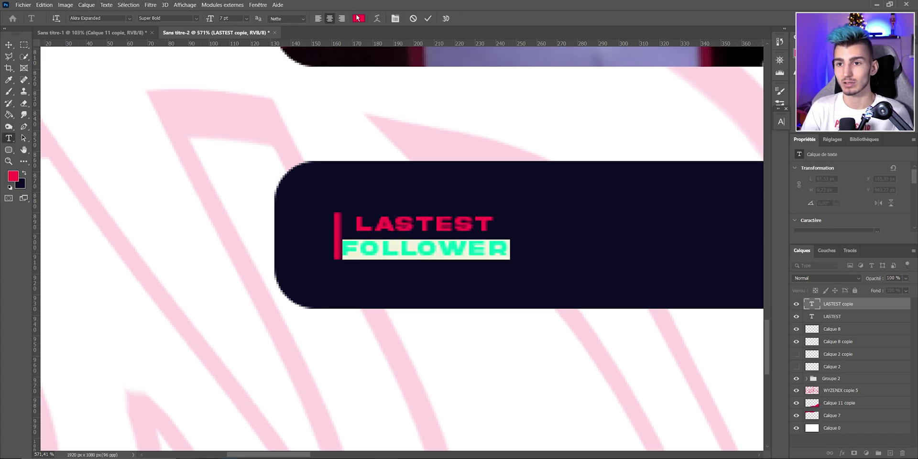
key("ctrl+Return")
key("ctrl+t")
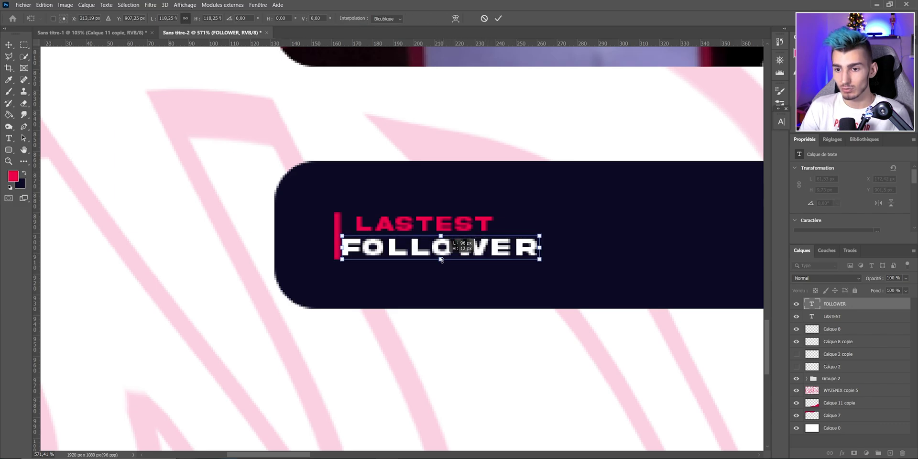
left_click_drag(510, 260, 541, 261)
- Group the four label layers into a group named 'lastest follower'
key("Return")
scroll(532, 365, "down", 2)
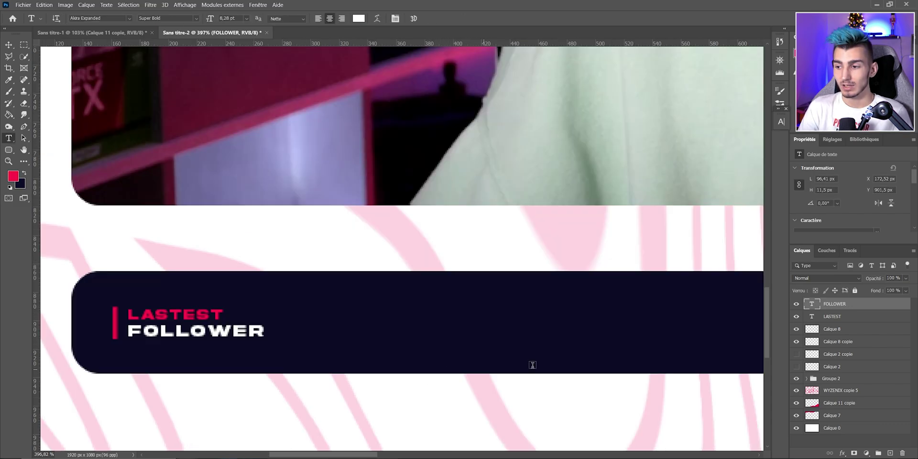
left_click(840, 342, "shift")
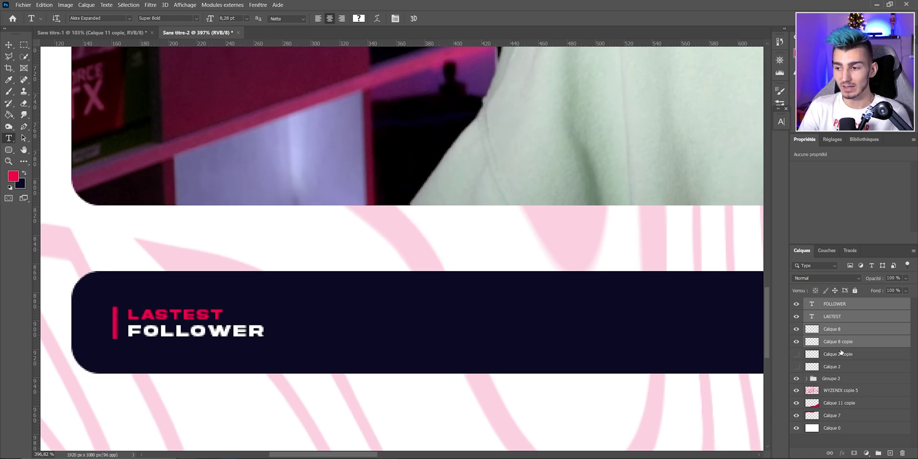
key("ctrl+g")
double_click(835, 303)
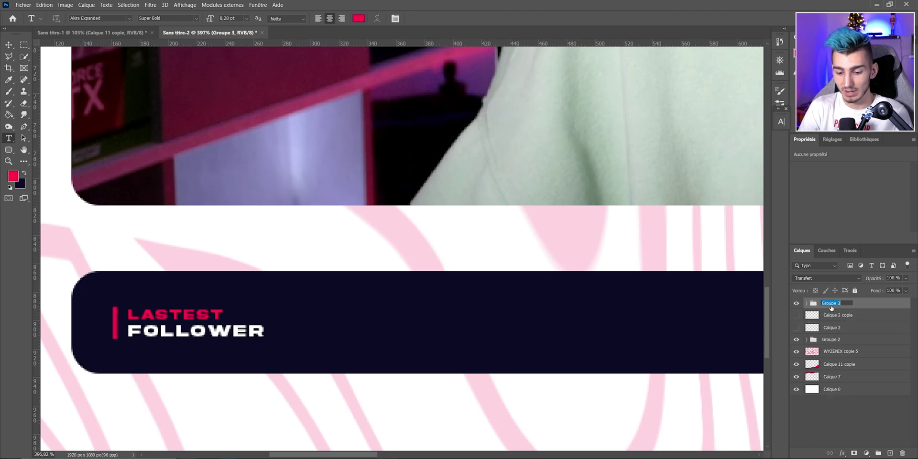
type("lastest follower")
key("Return")
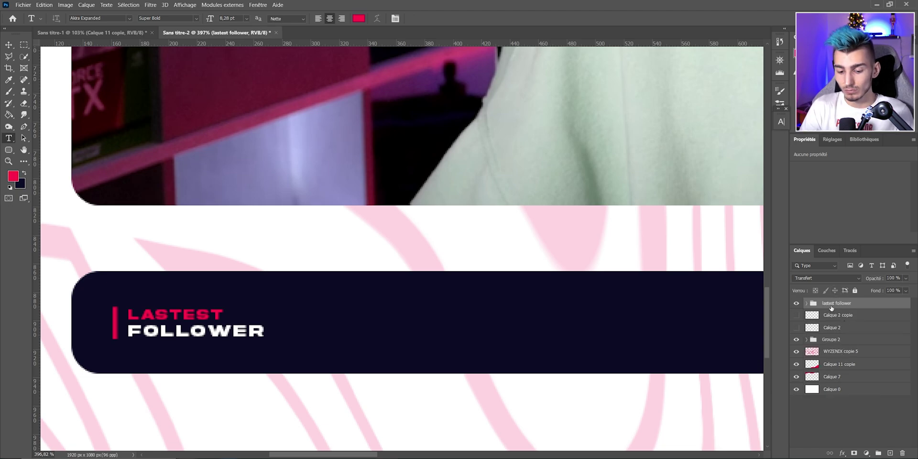
- Duplicate the group and rename the copy 'lastest subscriber'
key("ctrl+j")
double_click(835, 303)
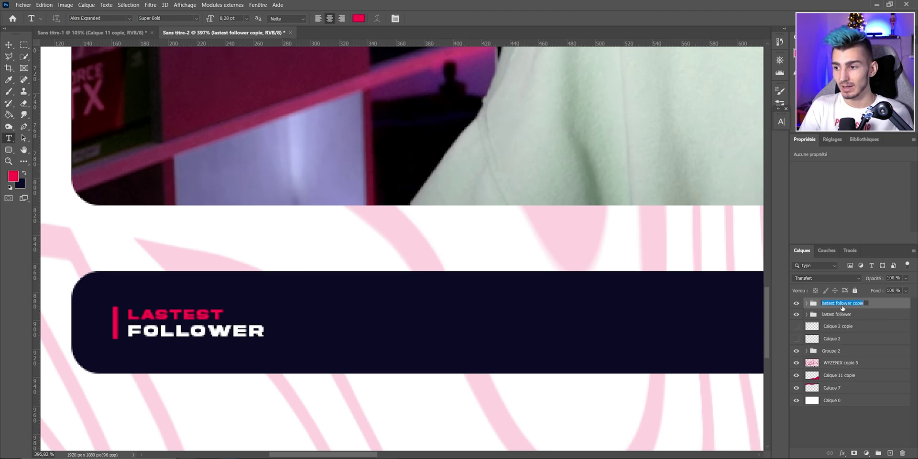
left_click_drag(866, 303, 837, 303)
type("subscriber")
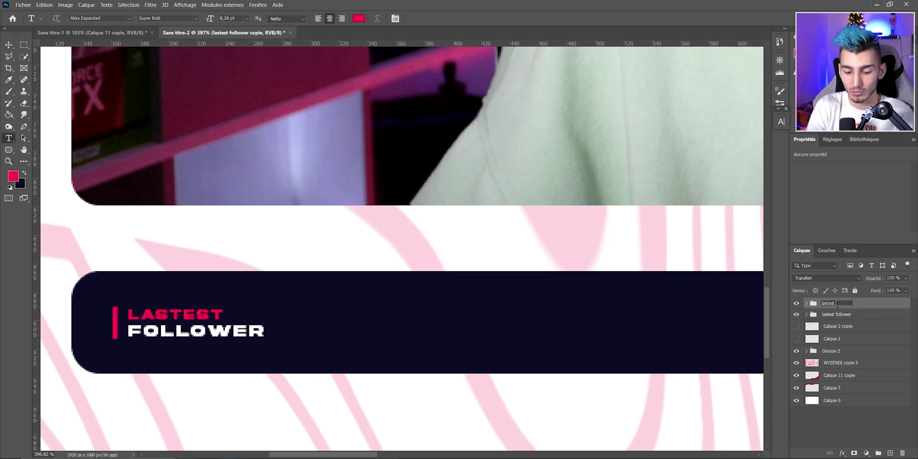
key("Return")
scroll(674, 339, "down", 4)
key("ctrl+t")
- Slide the copied label right along the strip and retype it as 'SUBSCRIBER'
left_click_drag(492, 337, 653, 336)
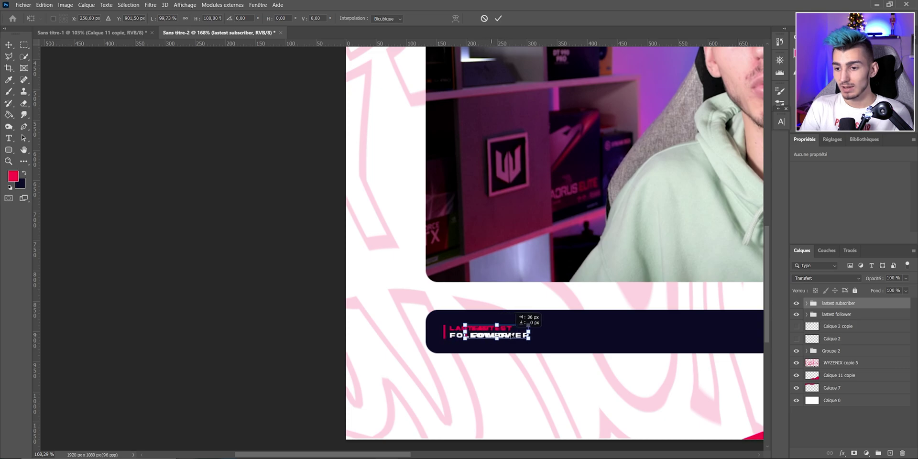
scroll(592, 348, "down", 2)
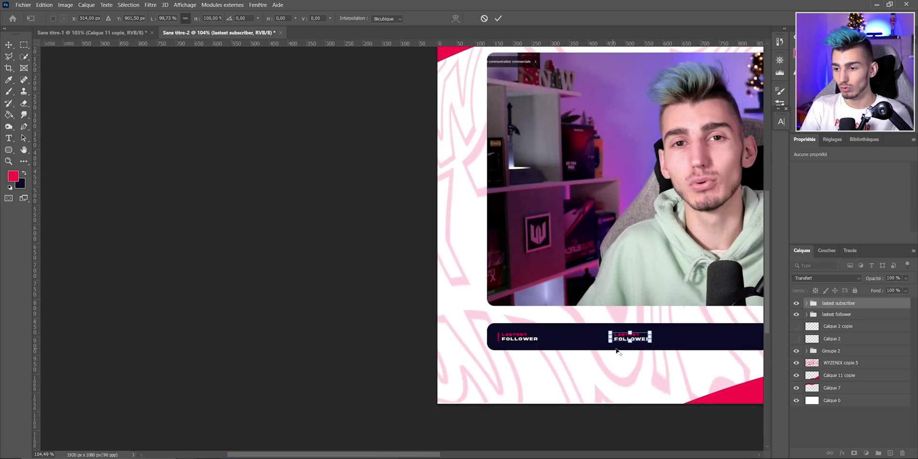
scroll(619, 351, "down", 2)
scroll(345, 365, "up", 2)
left_click_drag(653, 337, 293, 373)
key("Return")
double_click(293, 372)
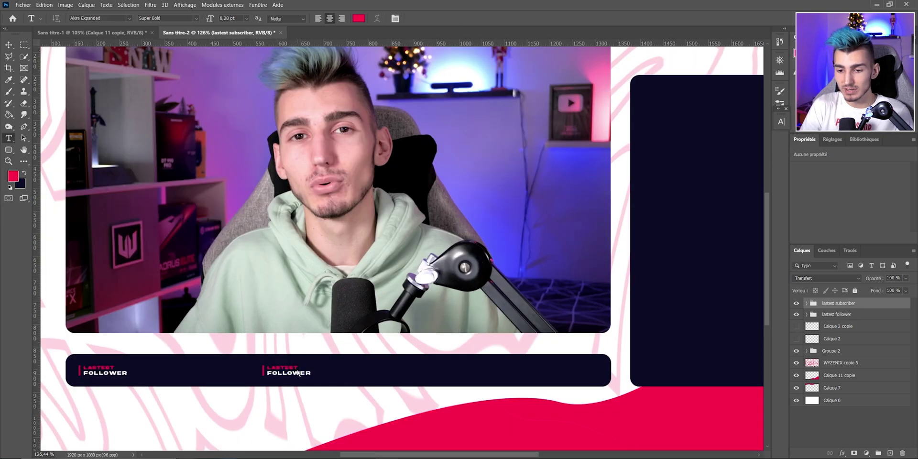
scroll(292, 372, "up", 2)
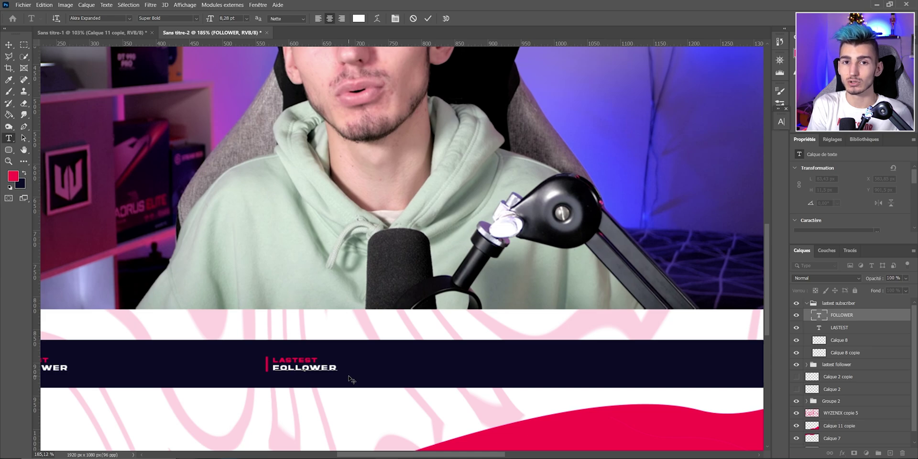
type("SUBSCRIBER")
key("ctrl+Return")
scroll(311, 374, "down", 2)
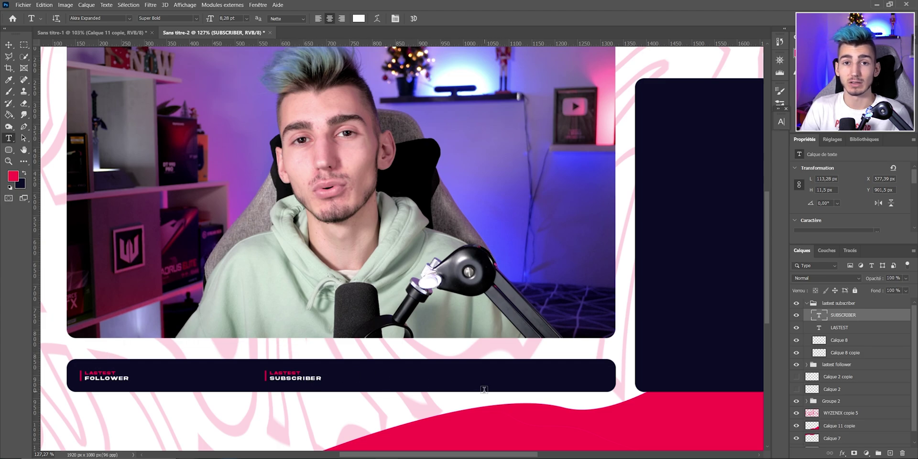
- Try placeholder paragraph text boxes beside FOLLOWER and SUBSCRIBER
scroll(238, 327, "down", 1)
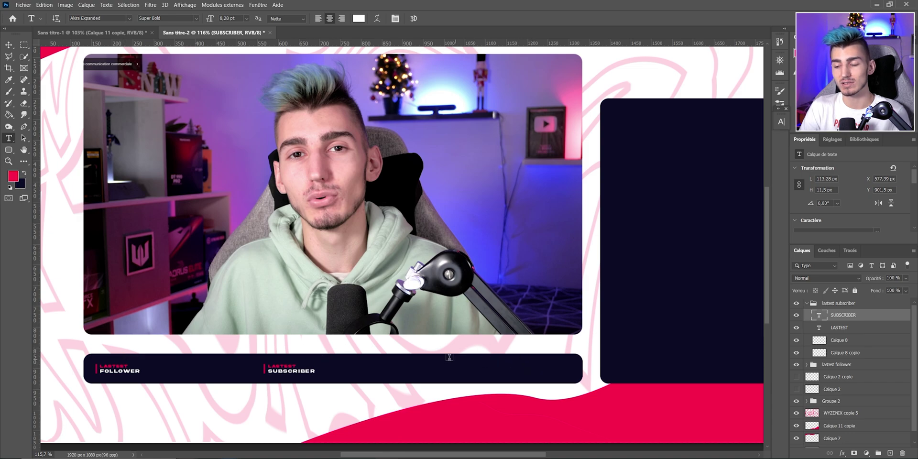
scroll(330, 378, "down", 1)
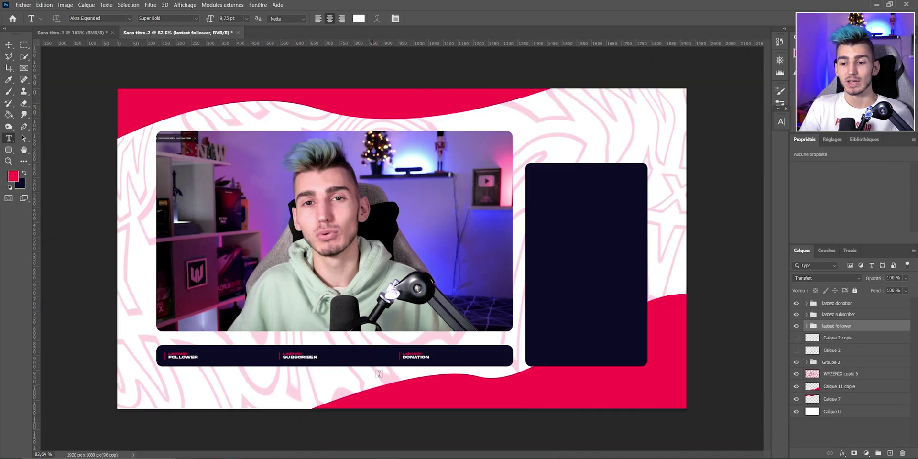
scroll(258, 387, "up", 2)
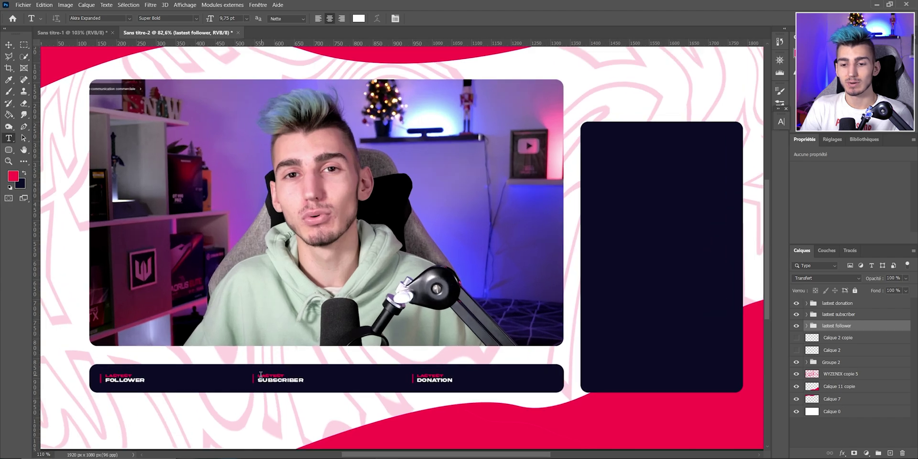
scroll(257, 374, "down", 1)
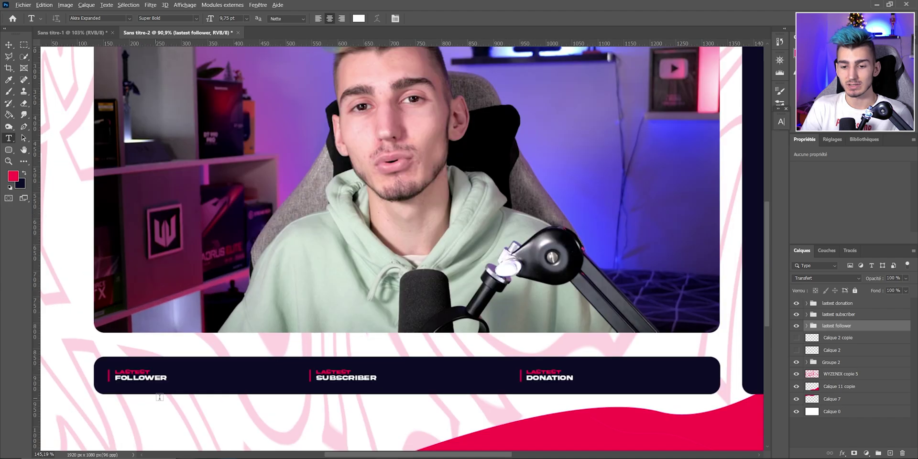
scroll(176, 372, "up", 2)
left_click_drag(177, 371, 273, 384)
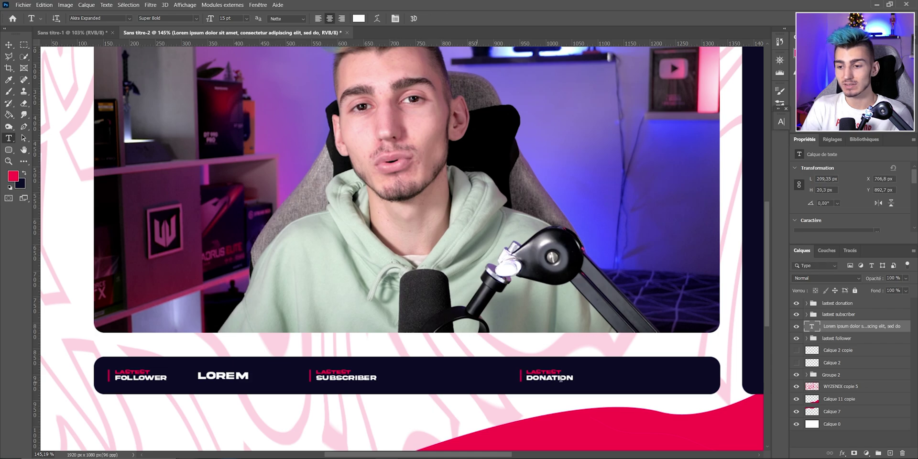
left_click_drag(394, 367, 506, 386)
left_click(593, 372)
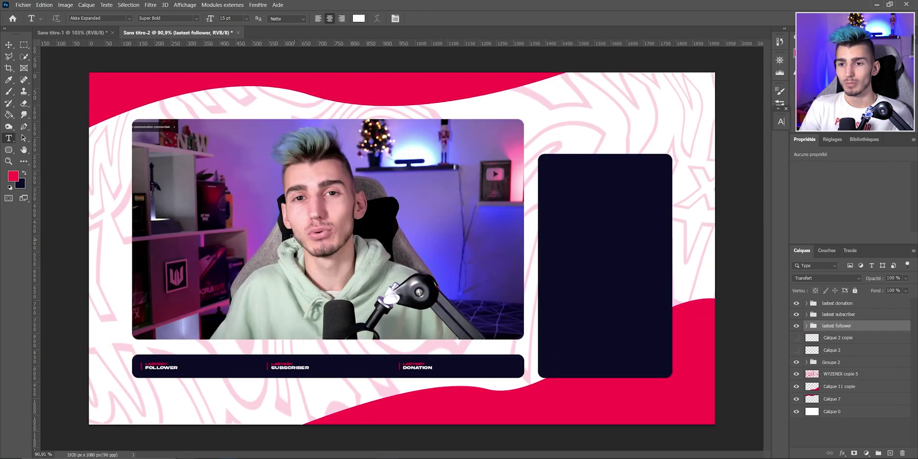
scroll(445, 205, "up", 3)
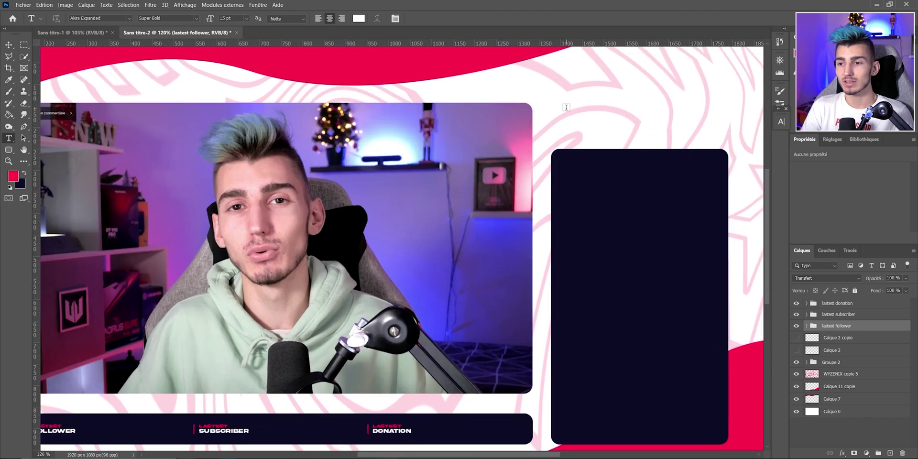
- Add title text above the chat panel in pink-red ff004b with the 0Arame font
left_click_drag(551, 113, 694, 140)
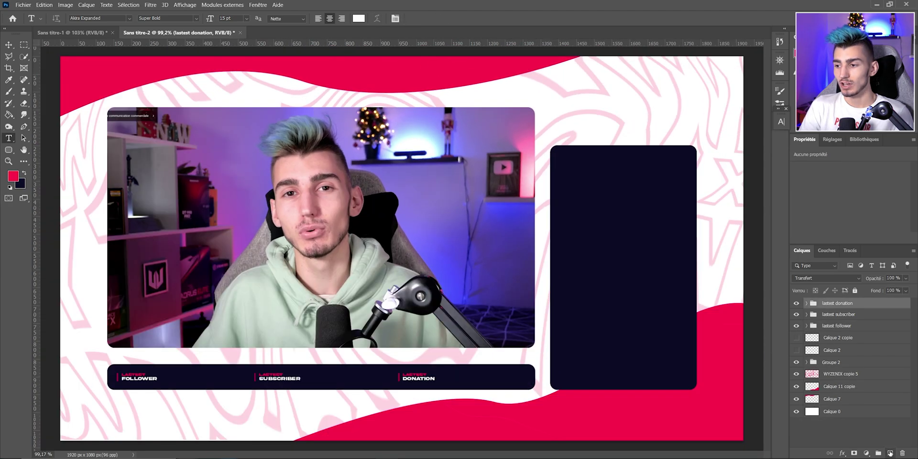
left_click(586, 122)
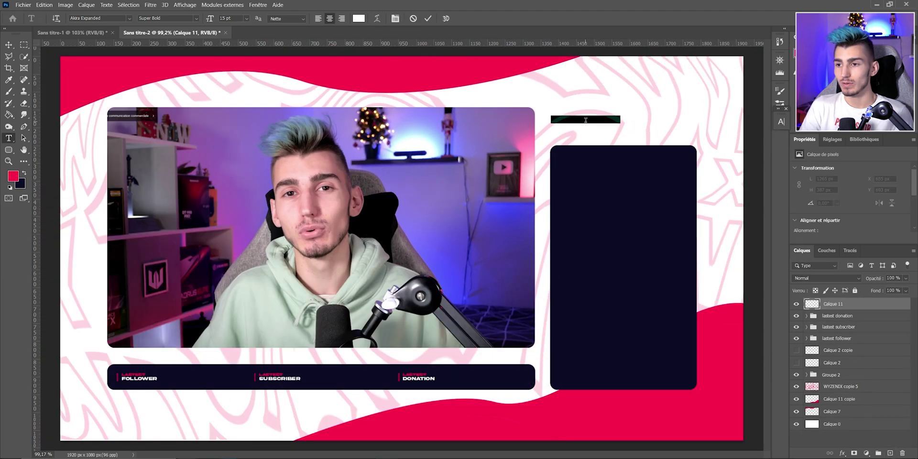
type("CHAT")
double_click(586, 119)
left_click(359, 18)
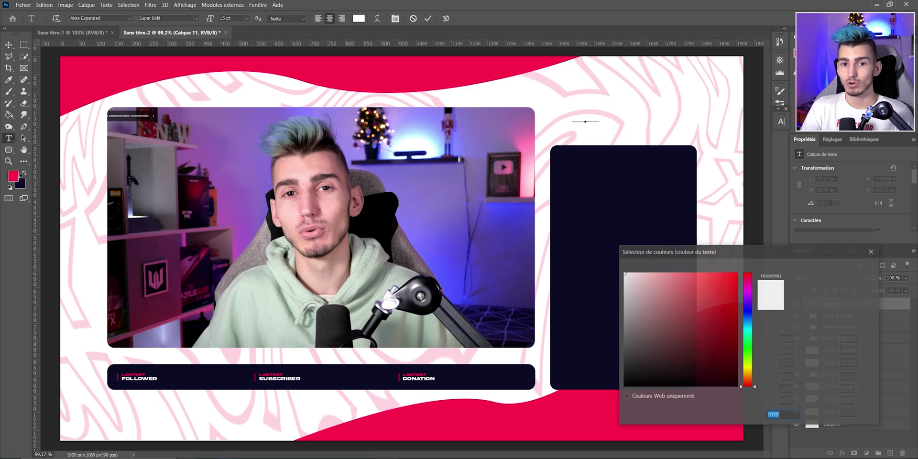
left_click(148, 128)
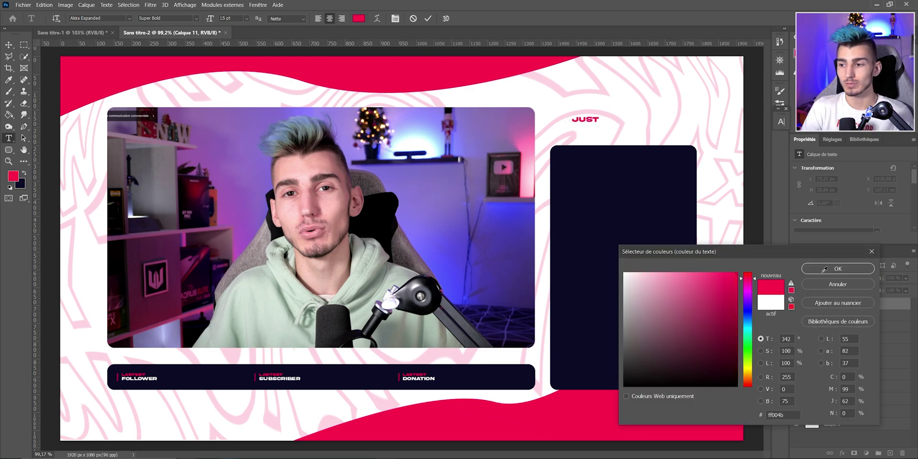
left_click(838, 269)
left_click(110, 18)
type("0arame")
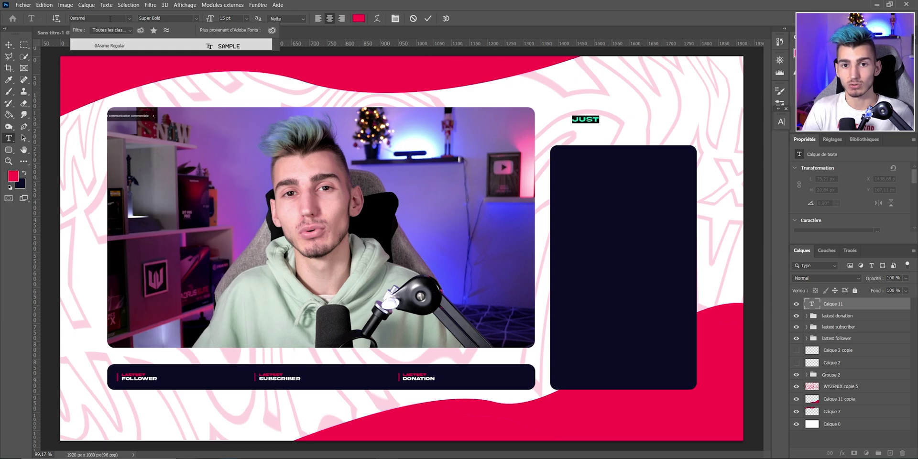
key("Return")
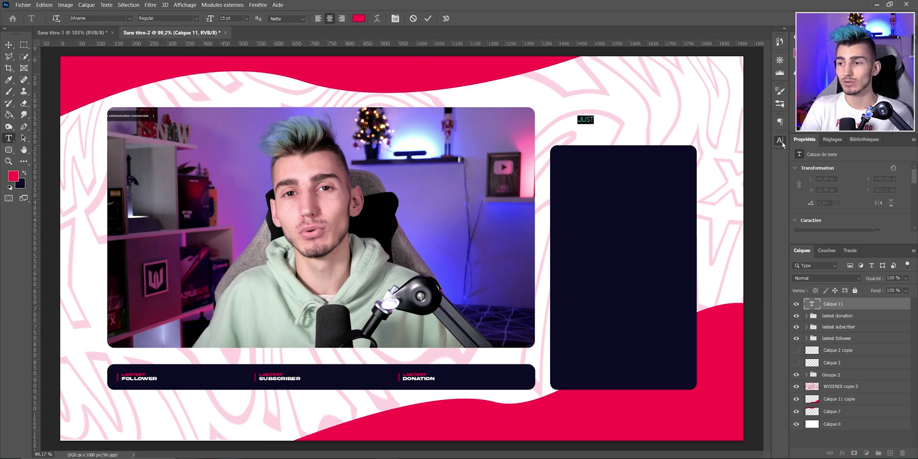
- Widen the title's tracking in the Character panel, commit it, and duplicate the layer
left_click(782, 142)
left_click(780, 141)
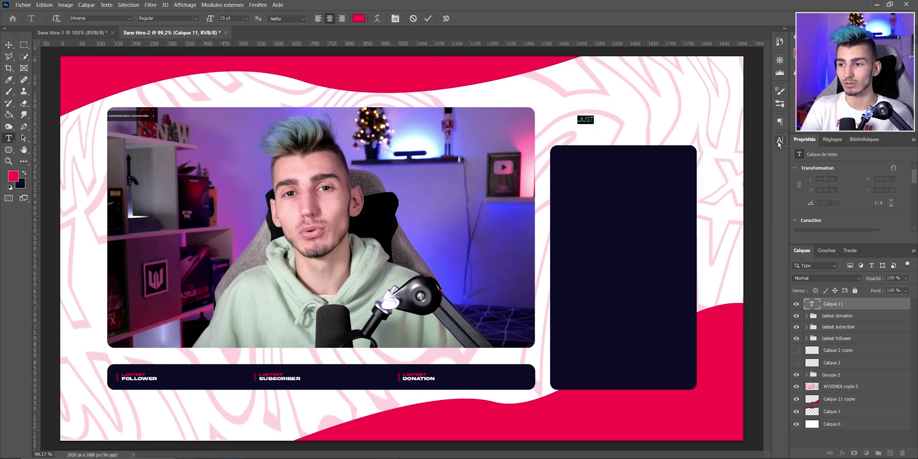
left_click(780, 140)
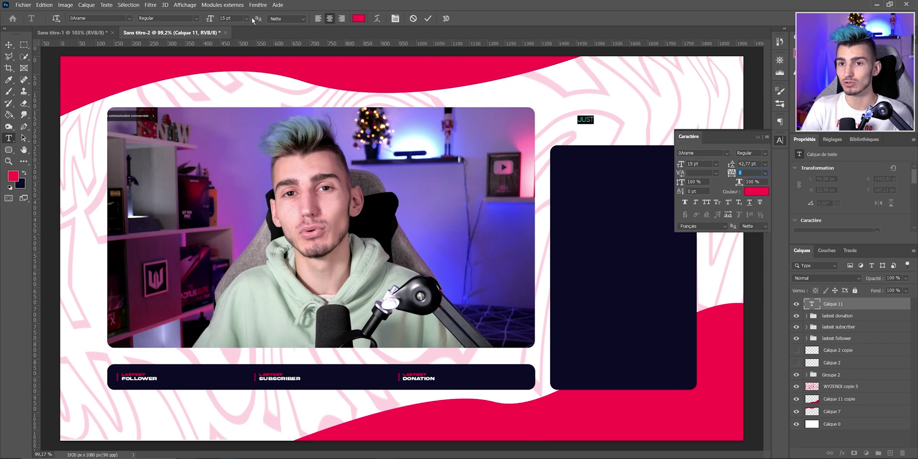
left_click(257, 5)
left_click(258, 5)
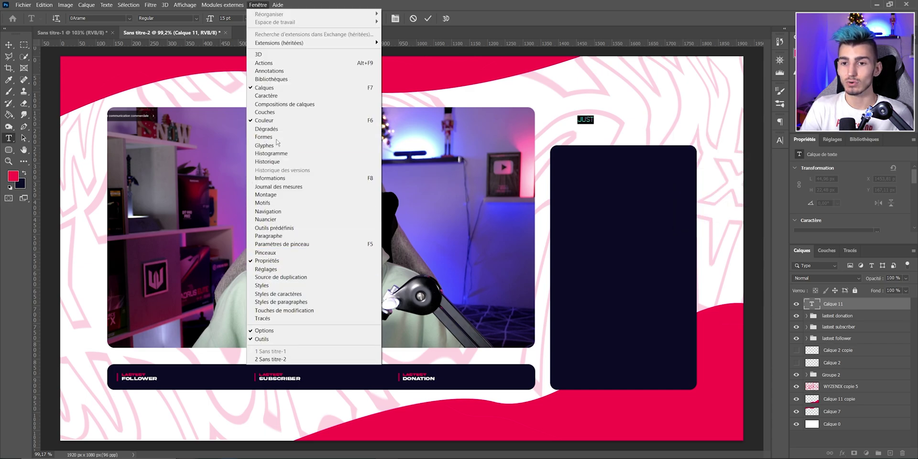
left_click(780, 142)
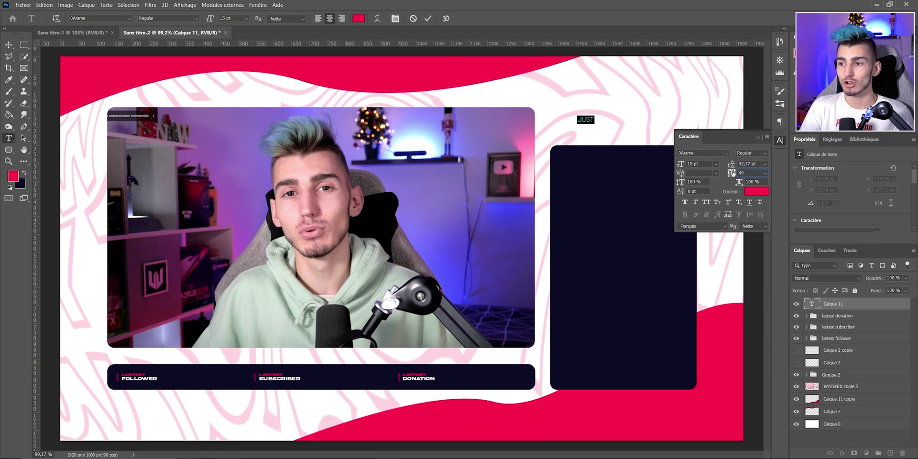
mouse_move(733, 173)
left_mouse_down()
mouse_move(765, 173)
mouse_move(751, 174)
left_mouse_up()
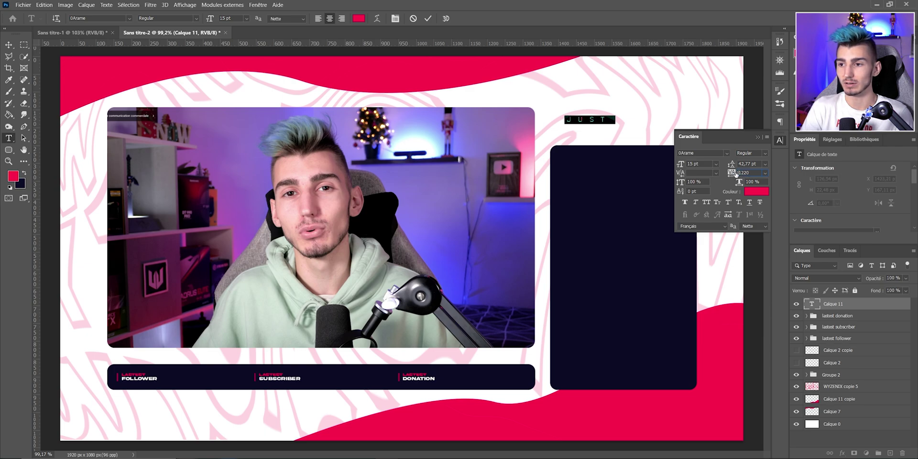
key("ctrl+Return")
scroll(579, 122, "up", 2)
key("ctrl+j")
key("ctrl+t")
- Move the copy below JUST, retype it as 'CHATTING', and set font Akira Expanded
left_click_drag(606, 122, 606, 138)
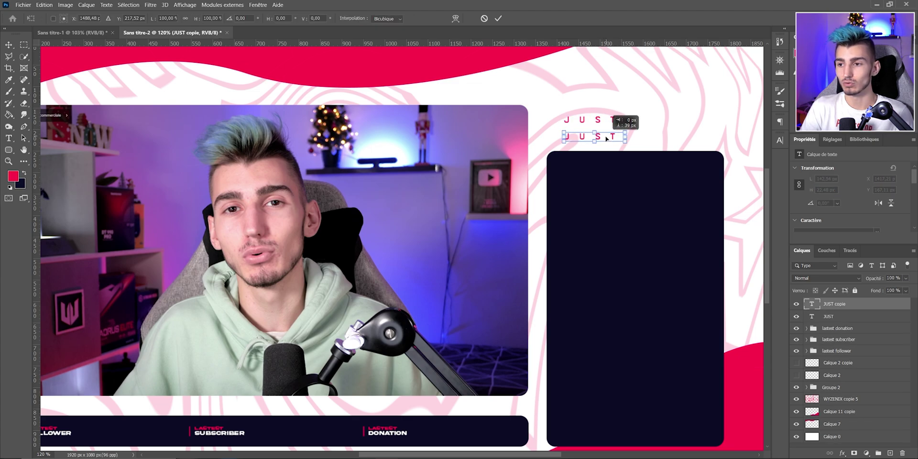
key("Return")
double_click(568, 135)
type("CHATTING")
key("ctrl+a")
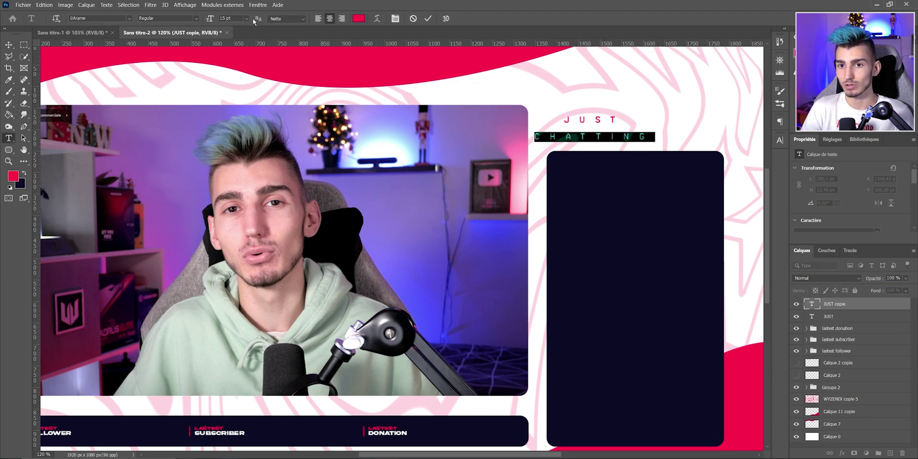
type("akira")
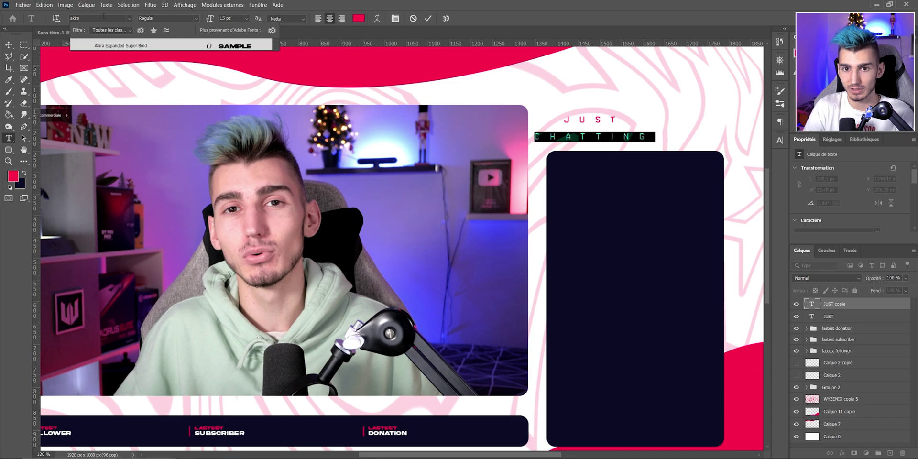
key("Return")
- Give CHATTING tracking 0, dark navy colour and a 29 pt size
key("ctrl+t")
type("0")
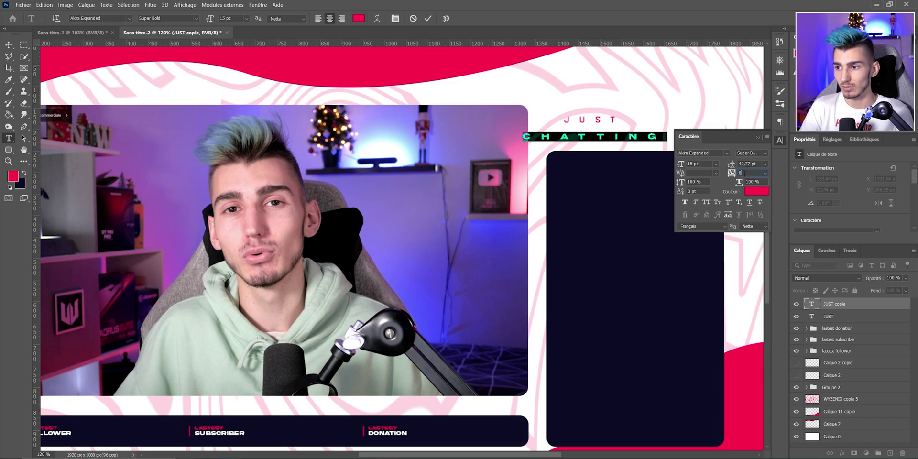
left_click(757, 192)
left_click(652, 207)
left_click(813, 269)
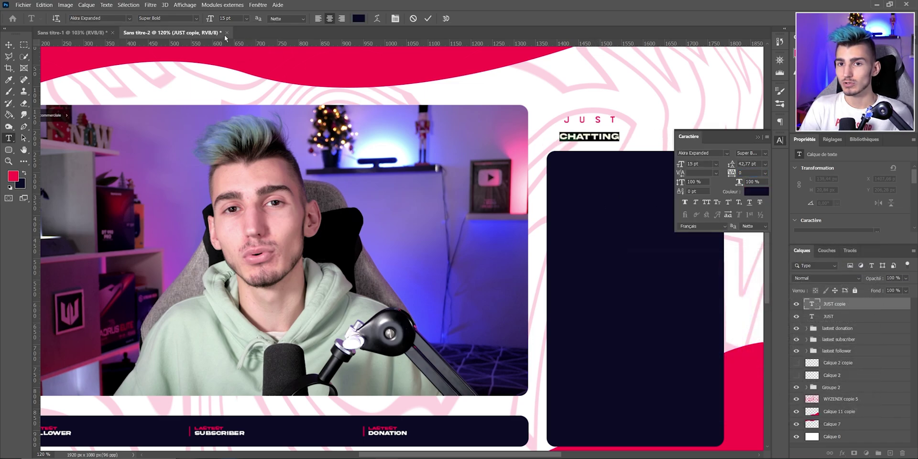
left_click(216, 18)
type("28")
key("Return")
key("Up")
key("ctrl+t")
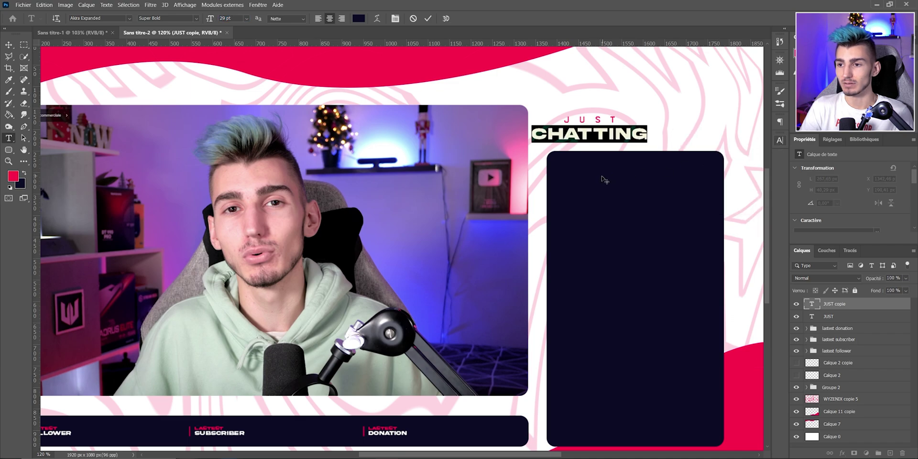
- Nudge the JUST title left and down so it aligns over CHATTING
scroll(572, 124, "up", 3)
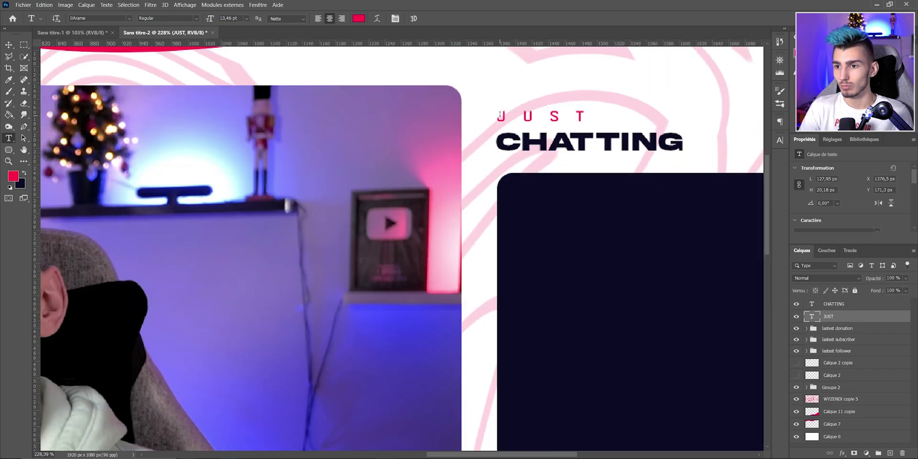
left_click_drag(497, 116, 610, 120)
left_click(779, 141)
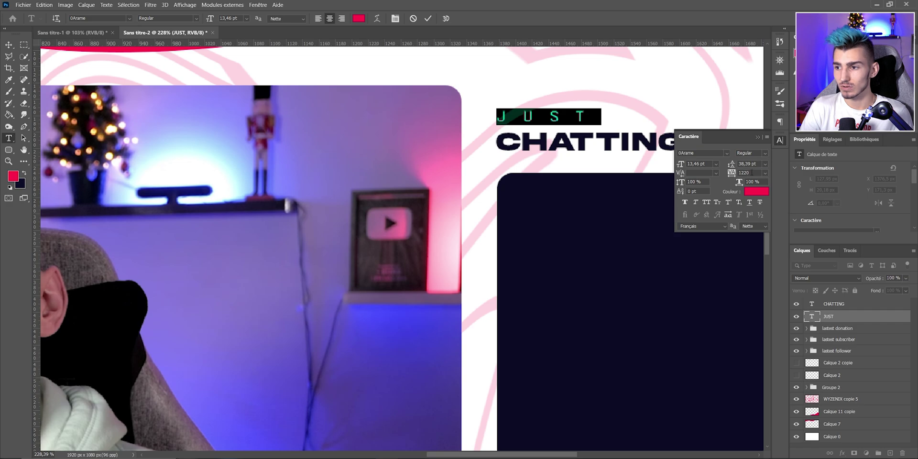
left_click(9, 44)
scroll(539, 114, "up", 3)
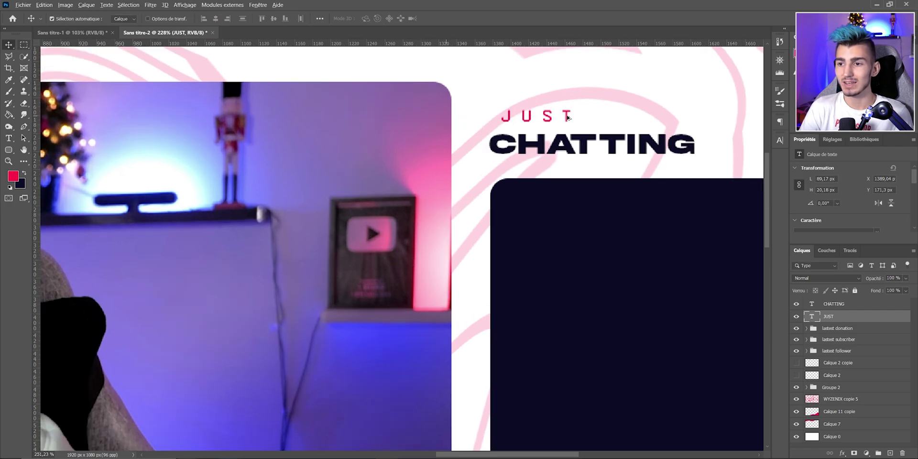
key("shift+Left")
key("Left")
key("Left")
key("Left")
key("Left")
key("Left")
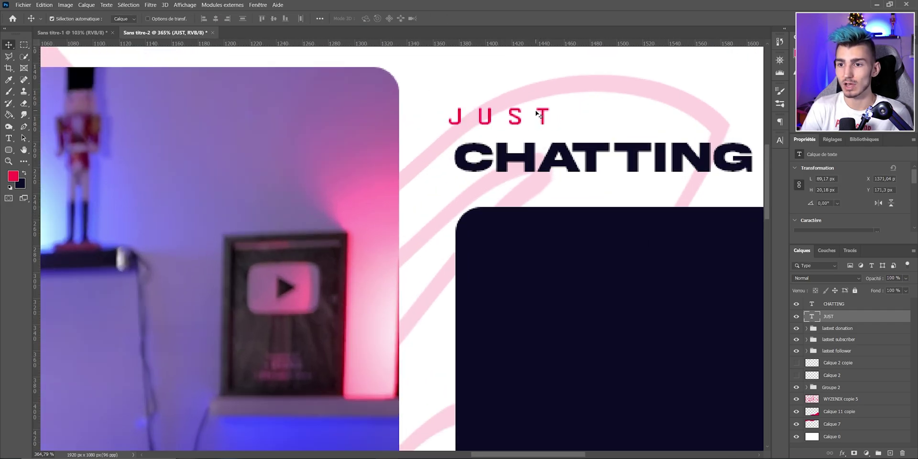
key("Left")
key("Right")
key("Right")
key("Right")
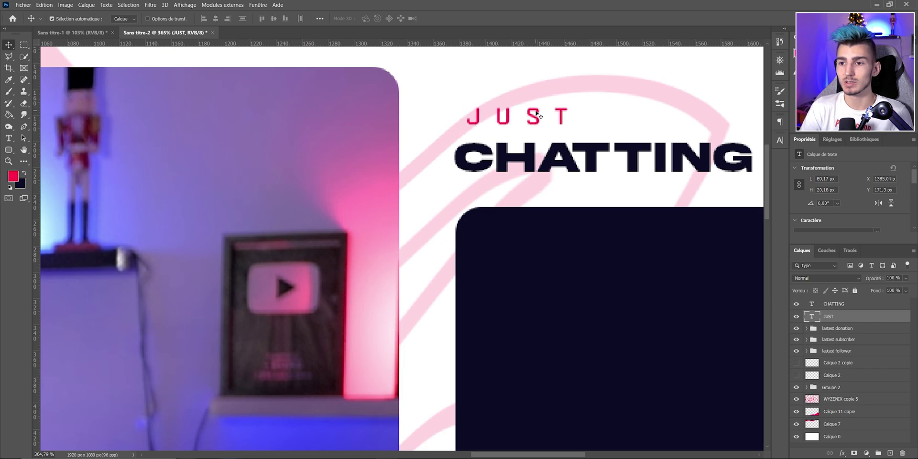
key("shift+Right")
mouse_move(538, 115)
left_mouse_down()
mouse_move(526, 123)
mouse_move(546, 118)
mouse_move(433, 132)
left_mouse_up()
scroll(517, 126, "down", 2)
- Rescale JUST slightly and nudge it down into its final spot
key("ctrl+t")
key("Return")
key("t")
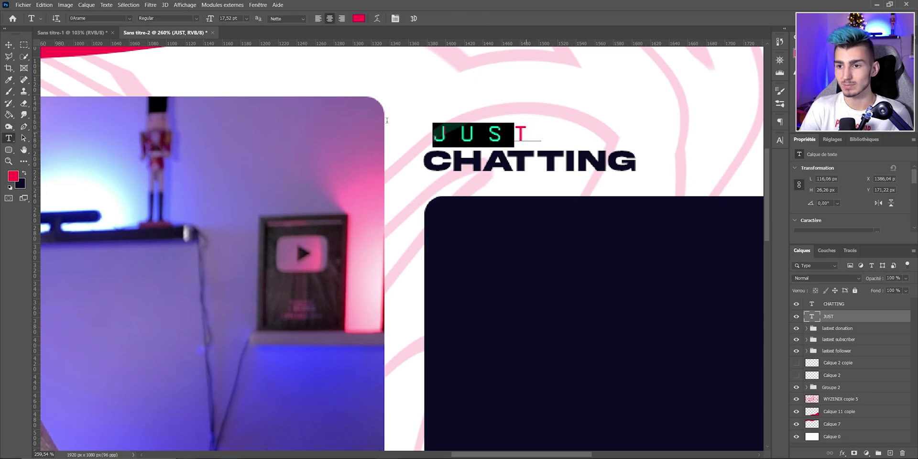
key("ctrl+Return")
scroll(550, 175, "down", 3)
scroll(550, 175, "down", 2)
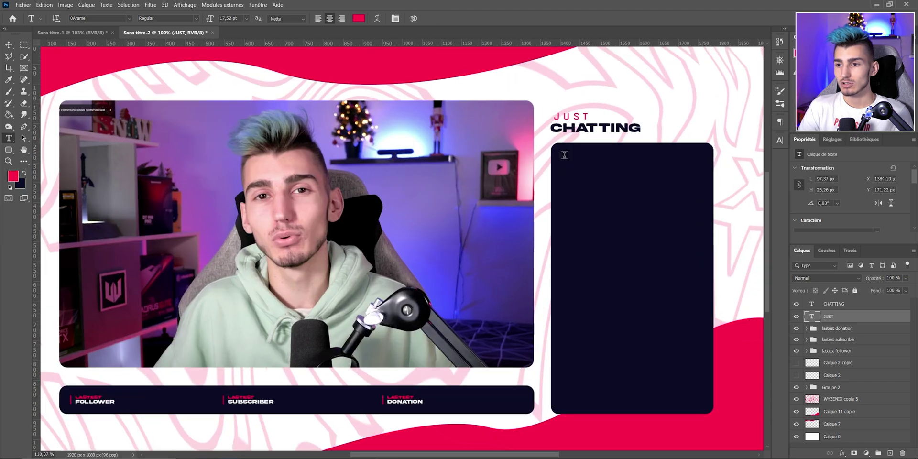
scroll(584, 144, "up", 3)
scroll(612, 158, "down", 1)
key("v")
scroll(613, 153, "up", 2)
key("Down")
key("Down")
key("Down")
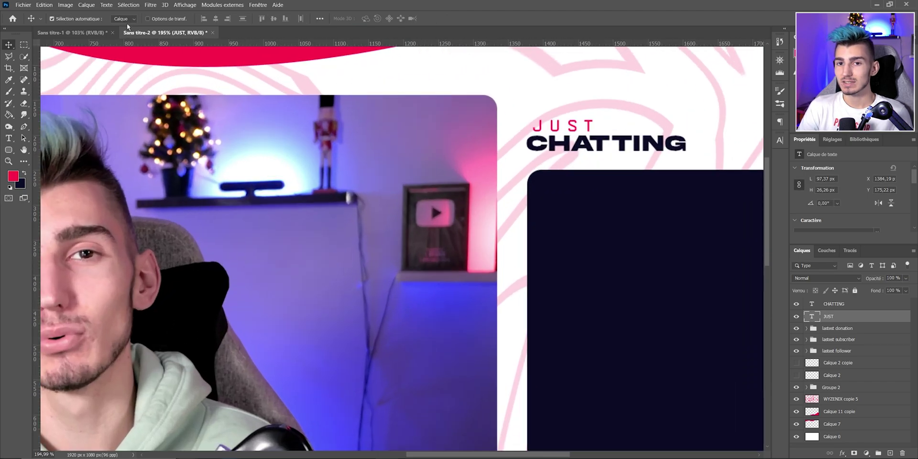
- Switch to the Sans titre-1 overlay document with the echoed title
left_click(72, 32)
scroll(680, 121, "up", 3)
scroll(681, 121, "up", 2)
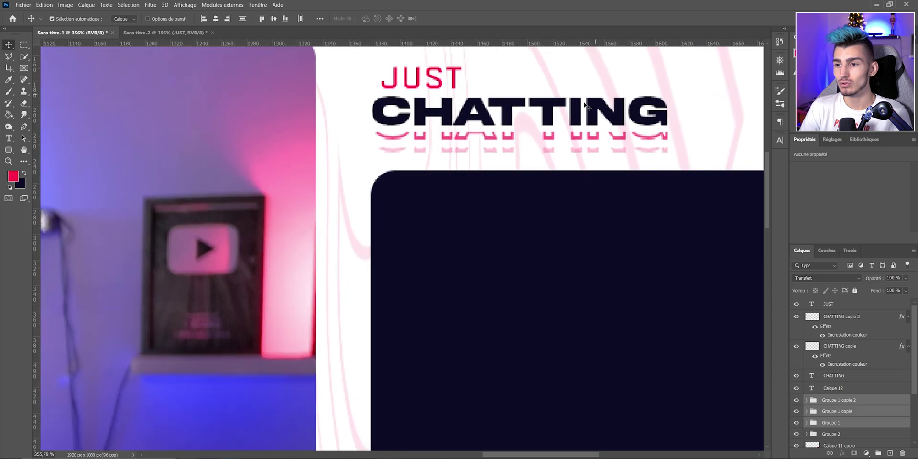
scroll(414, 151, "down", 3)
scroll(411, 151, "down", 2)
- Duplicate the CHATTING layer, rasterize the copy, and move it just below the original
left_click(191, 33)
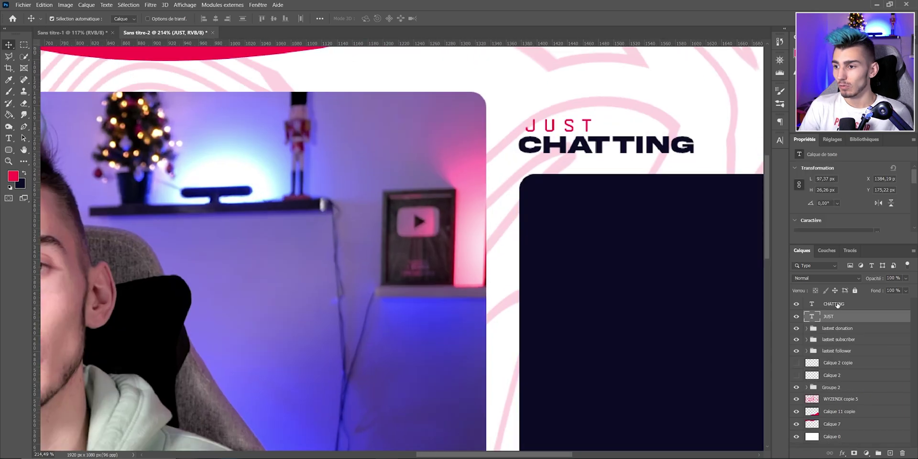
left_click(819, 302)
left_click(796, 305)
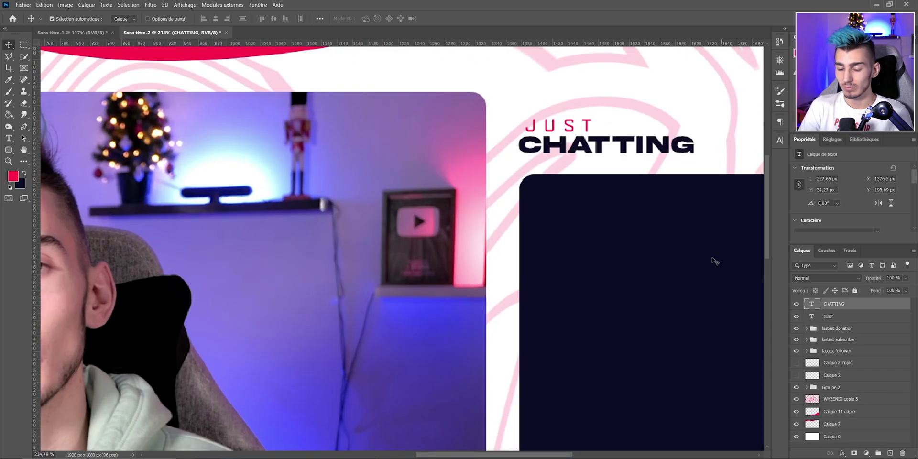
key("ctrl+j")
key("ctrl")
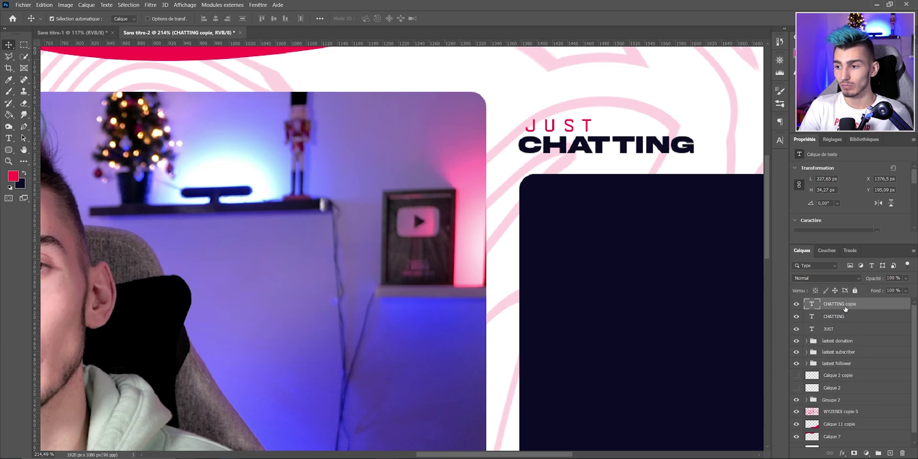
right_click(846, 309)
left_click(765, 221)
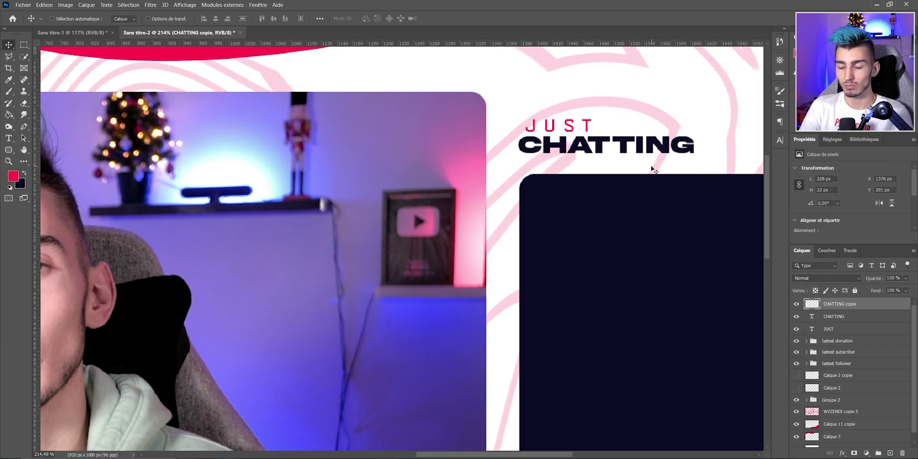
key("ctrl+t")
left_click_drag(640, 145, 644, 164)
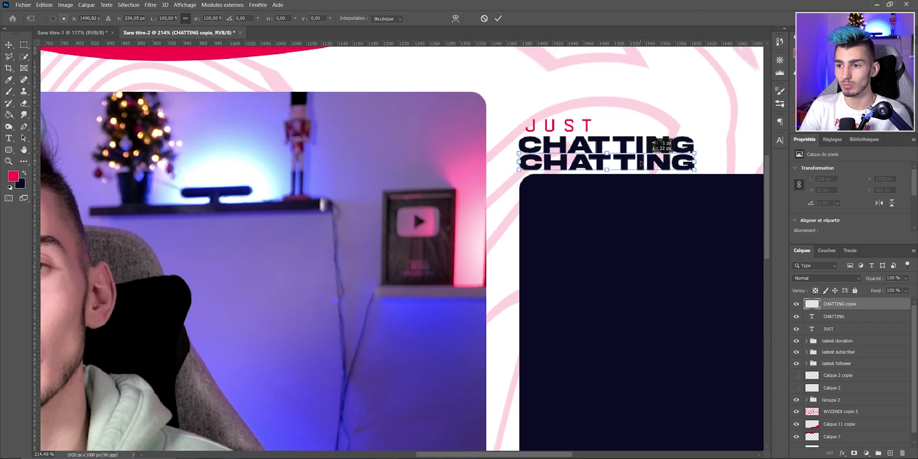
key("Return")
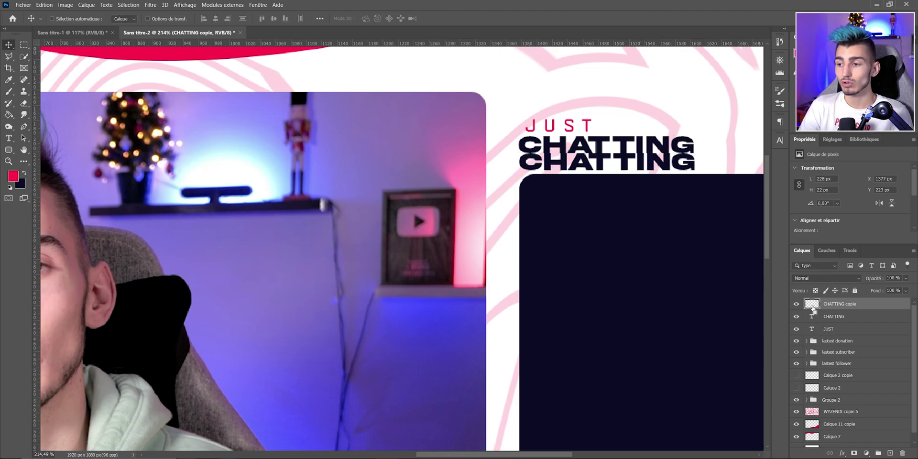
- Select the copy's letters and contract the selection by 10 px to hollow them out
left_click(813, 306, "ctrl")
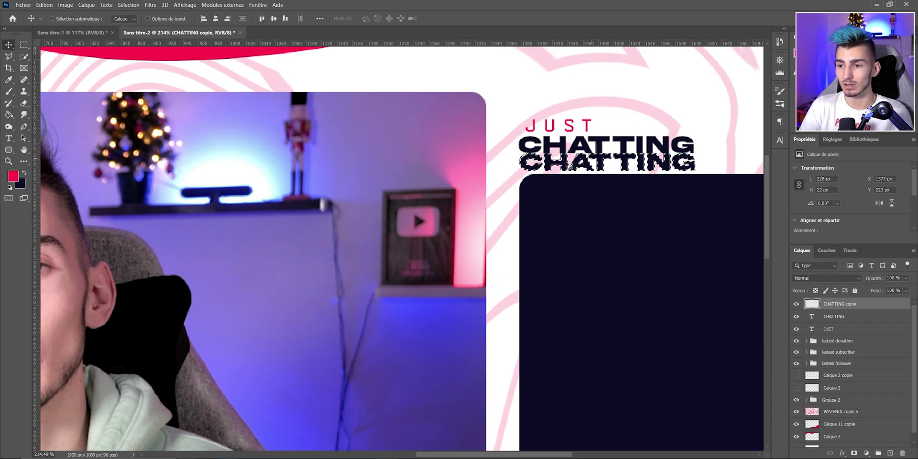
left_click(128, 5)
mouse_move(134, 133)
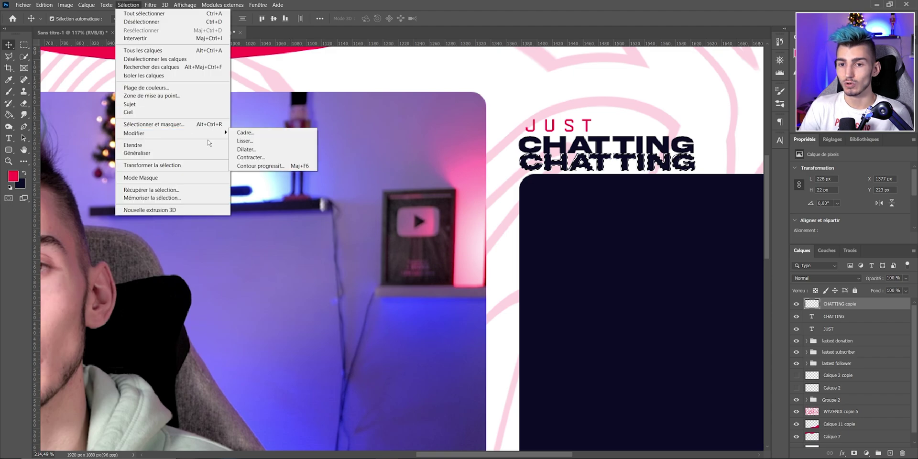
left_click(251, 158)
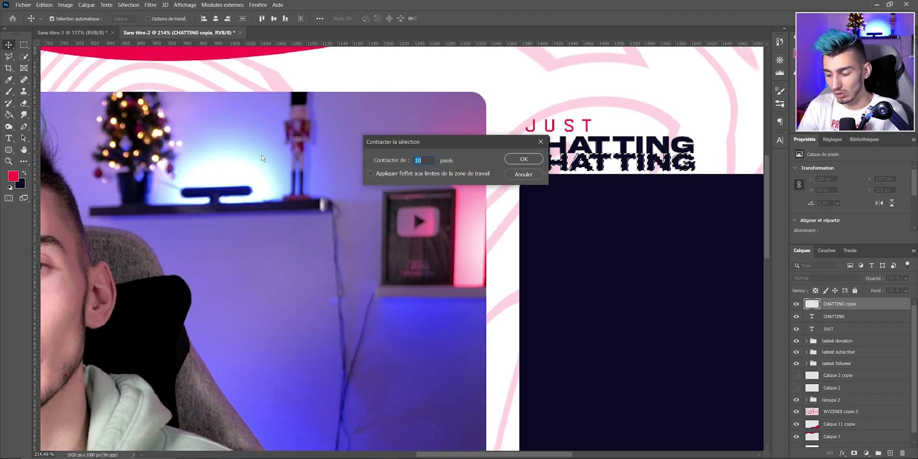
key("Return")
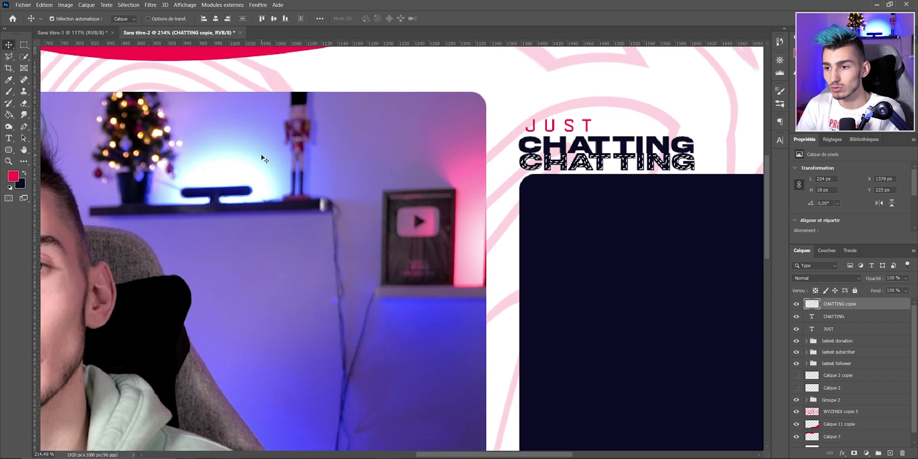
scroll(608, 170, "up", 5)
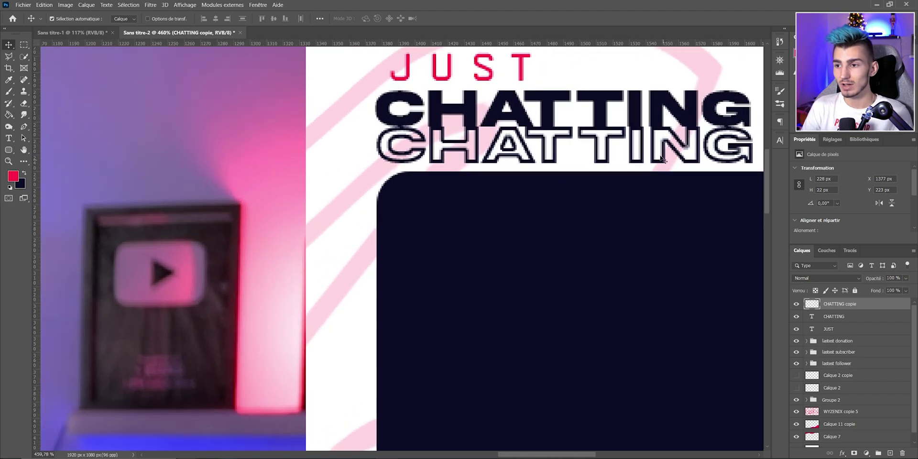
scroll(606, 170, "down", 2)
scroll(606, 262, "down", 1)
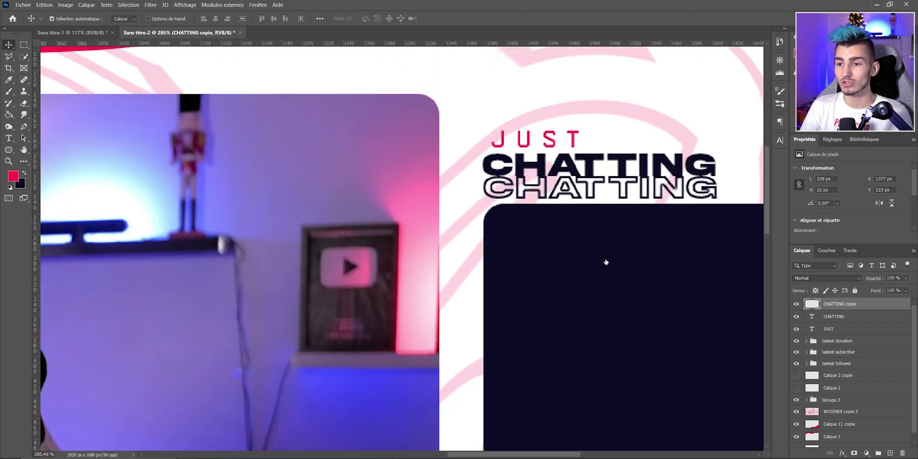
- Add a red Color Overlay layer style to the hollow CHATTING copy
left_click(141, 316)
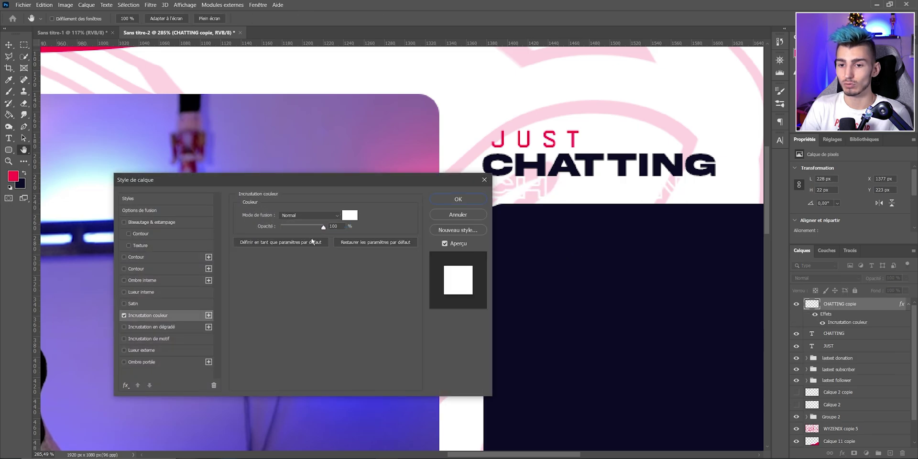
left_click(349, 215)
left_click(497, 140)
left_click(832, 266)
left_click(458, 199)
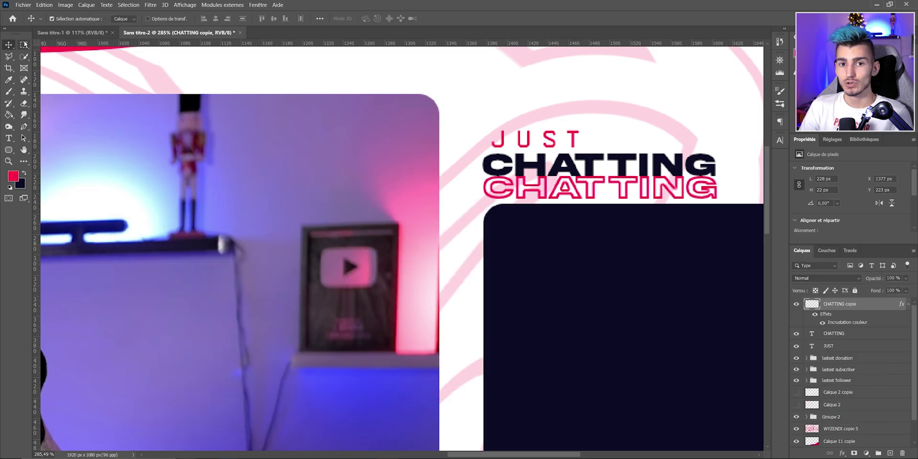
- Delete the top of the red copy, nudge it up slightly, and lower its opacity
key("m")
left_click_drag(417, 138, 740, 188)
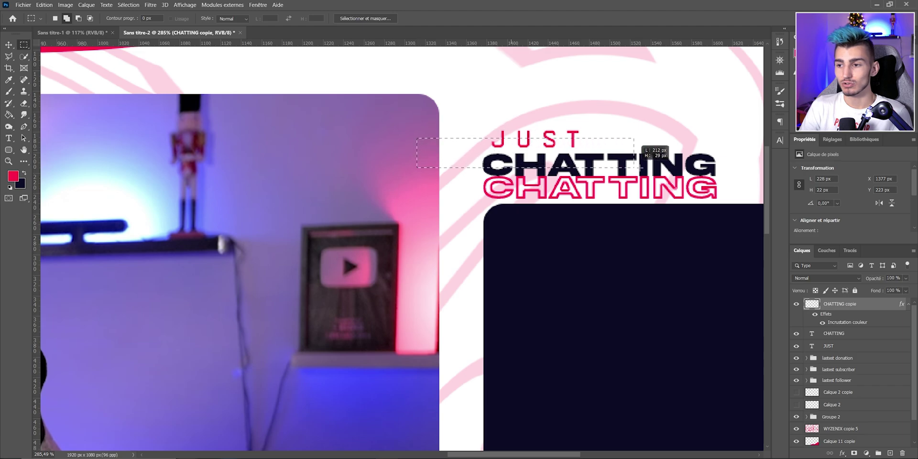
left_click_drag(433, 136, 734, 190)
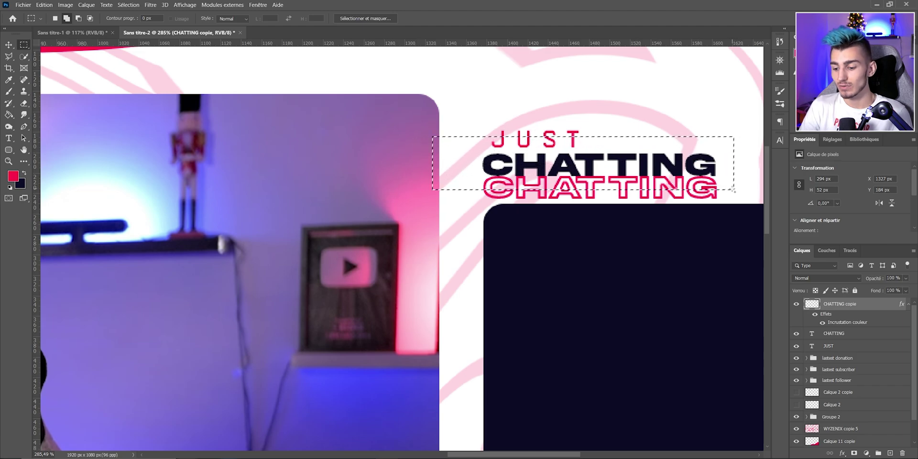
key("Delete")
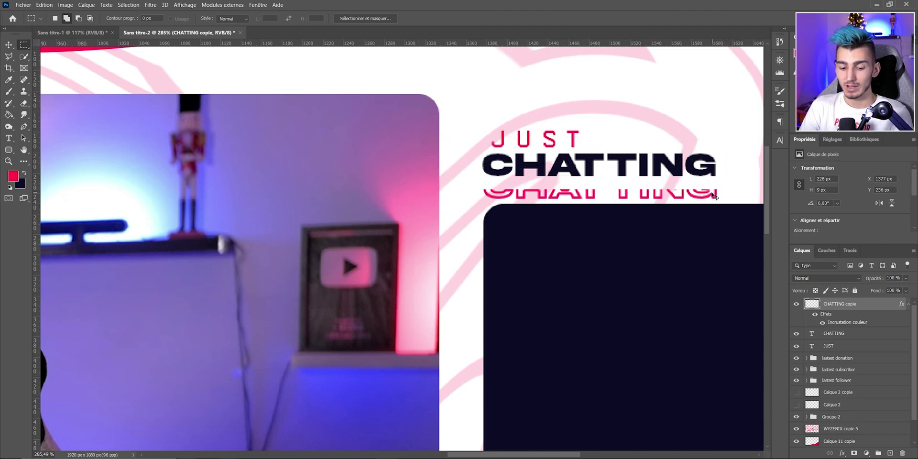
key("ctrl+d")
key("ctrl+t")
left_click_drag(657, 196, 656, 186)
key("Return")
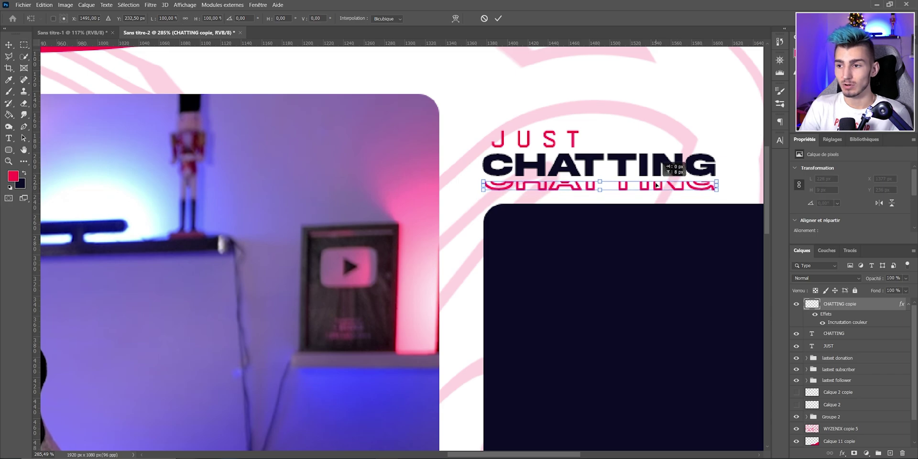
left_click(906, 278)
left_click_drag(895, 284, 901, 290)
- Duplicate the echo, move it lower, fade it to 40% opacity, and erase its overlapping top
key("ctrl+j")
key("ctrl+t")
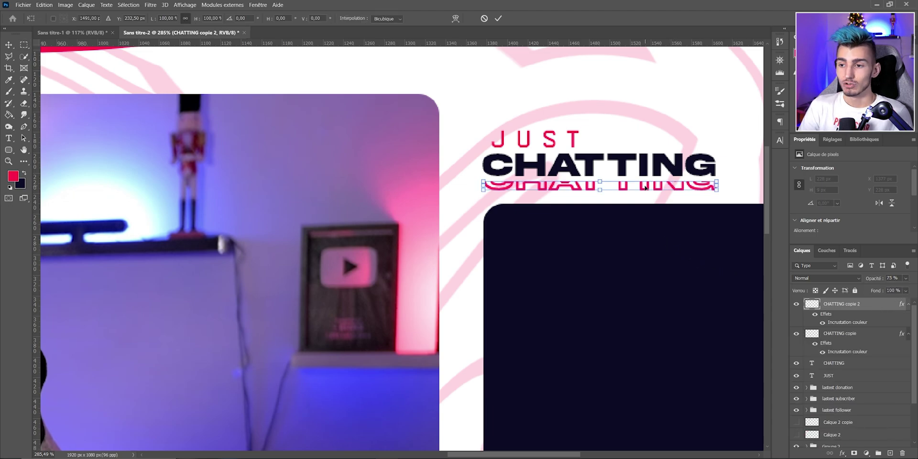
left_click_drag(662, 177, 645, 199)
key("Return")
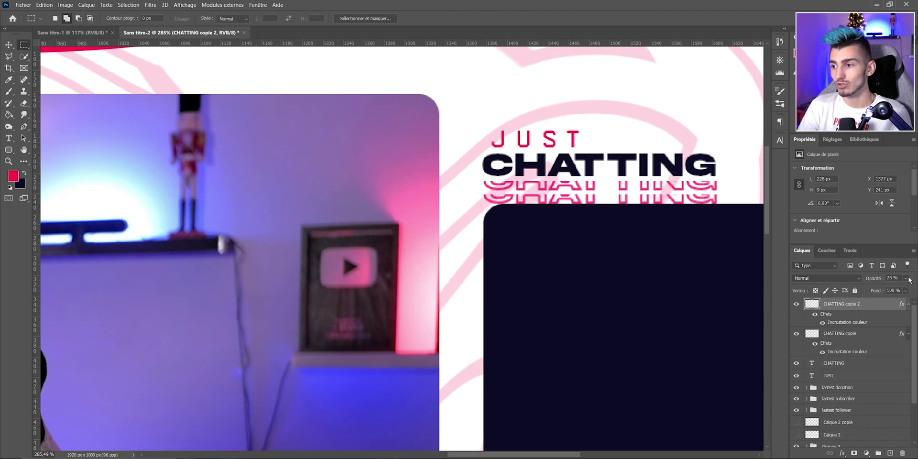
left_click(906, 277)
left_click_drag(902, 290, 887, 289)
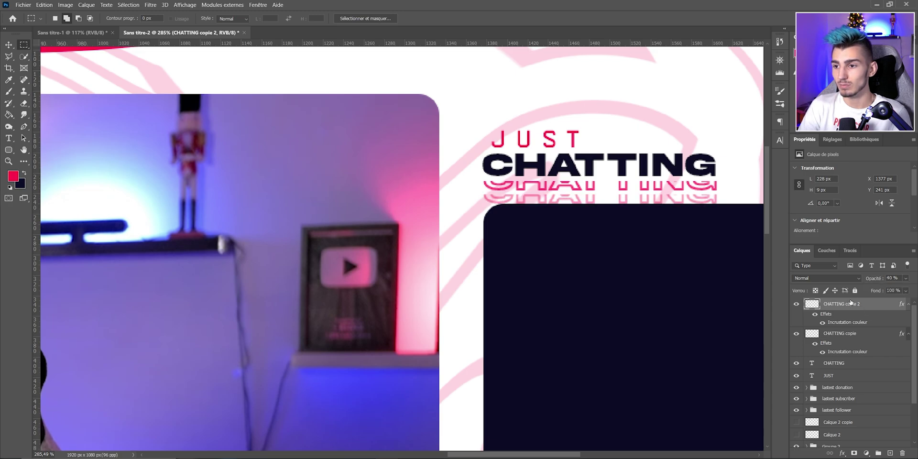
scroll(40, 67, "up", 1)
left_click_drag(304, 152, 619, 179)
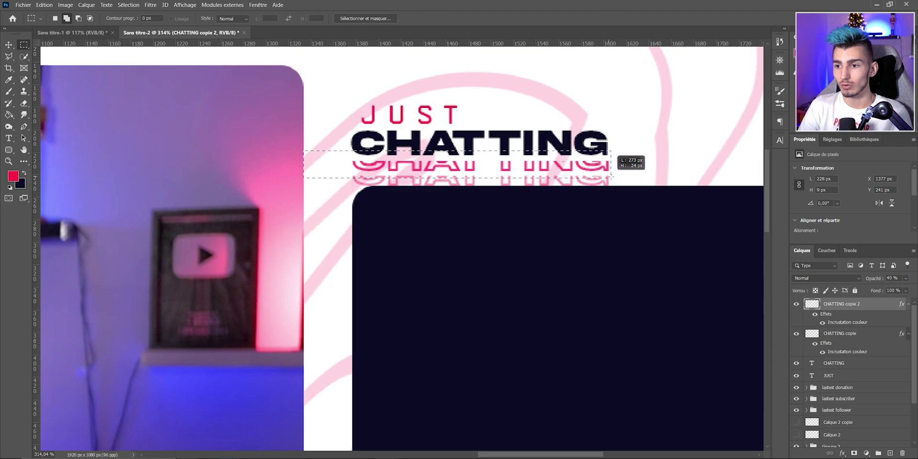
key("Delete")
key("ctrl+d")
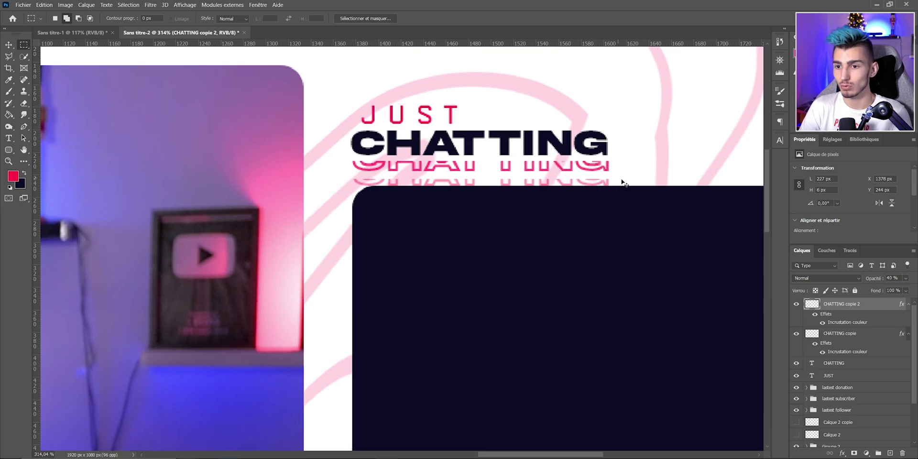
left_click(9, 44)
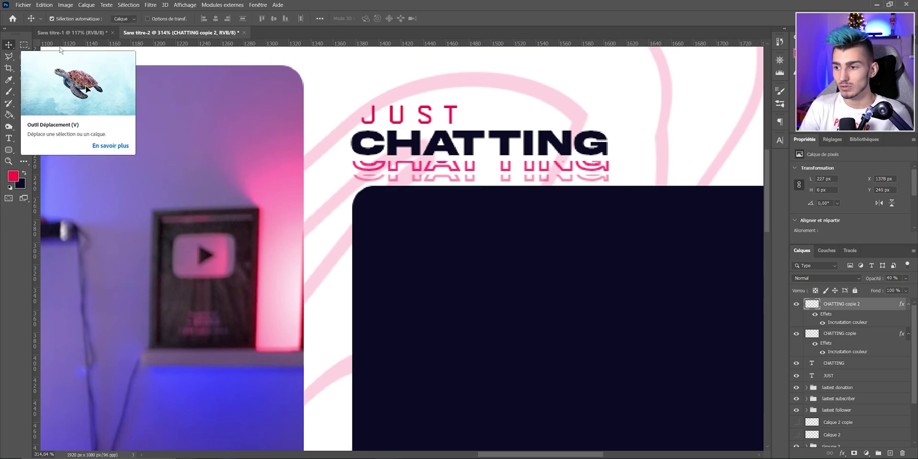
- Nudge the first red CHATTING echo up by 1 px
left_click(842, 341)
key("Up")
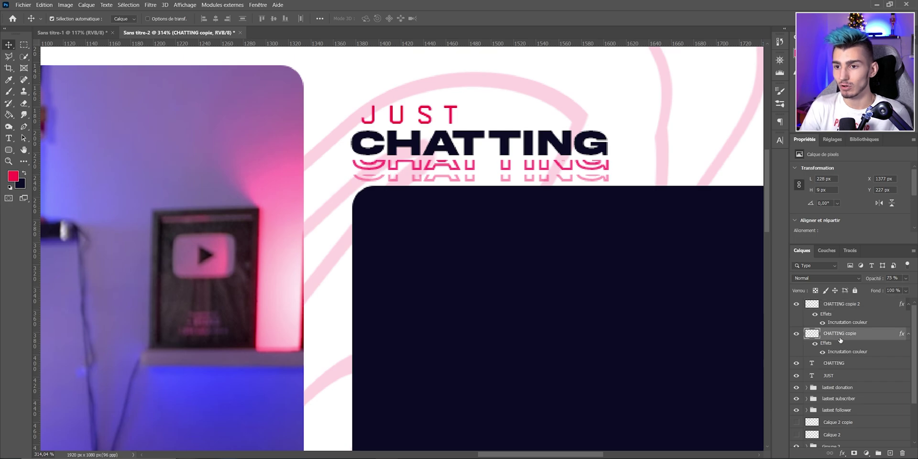
scroll(395, 187, "up", 3)
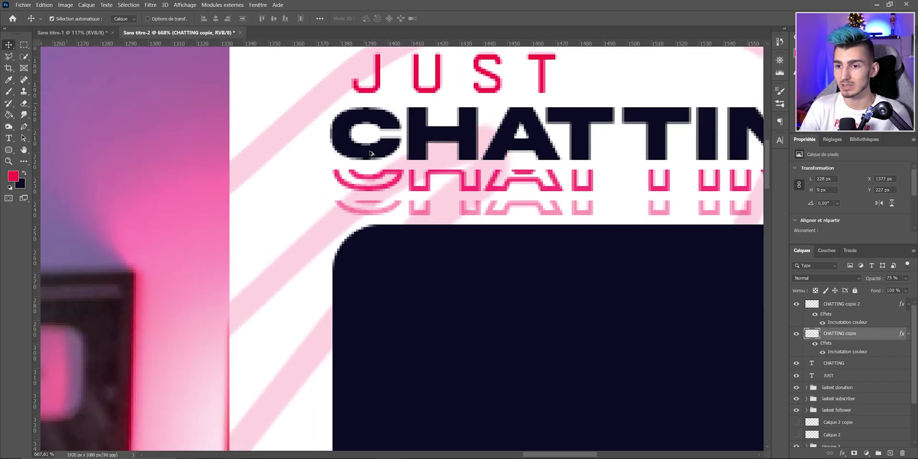
scroll(419, 231, "down", 2)
scroll(420, 206, "down", 2)
scroll(419, 206, "down", 2)
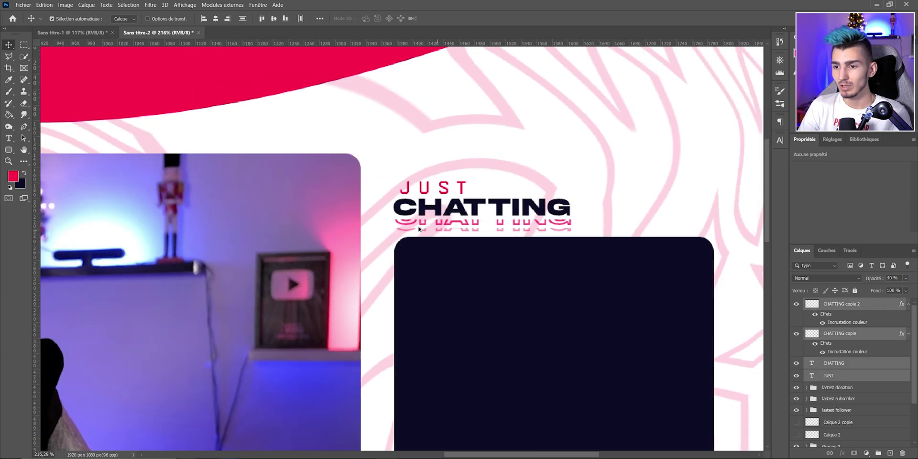
scroll(419, 206, "down", 1)
- Move the JUST CHATTING title block up about 10 px and fit the overlay on screen
key("ctrl+t")
left_click_drag(449, 217, 470, 209)
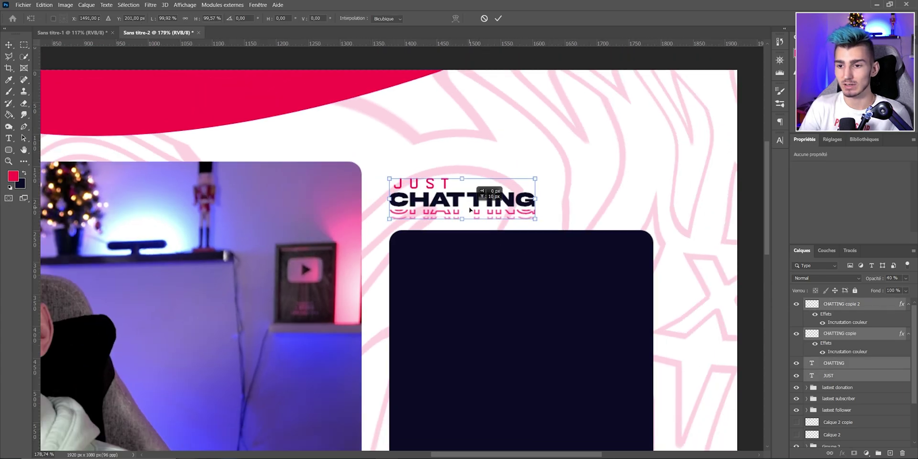
key("Return")
key("ctrl+0")
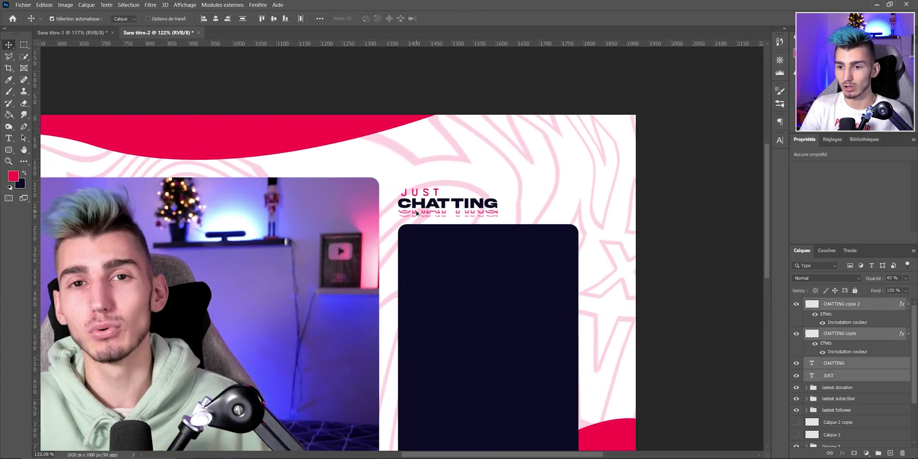
scroll(272, 111, "down", 1)
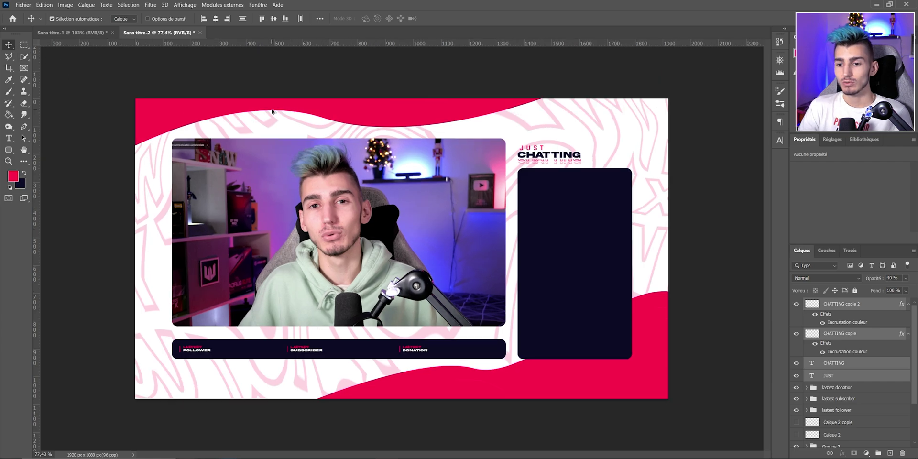
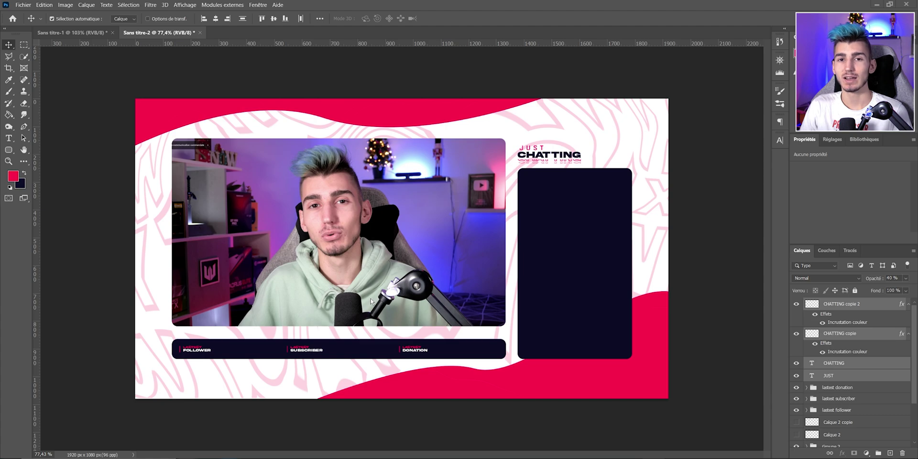
- Duplicate the red wave layer Calque 11 copie, add a colour overlay and shift it lower
left_click(627, 381)
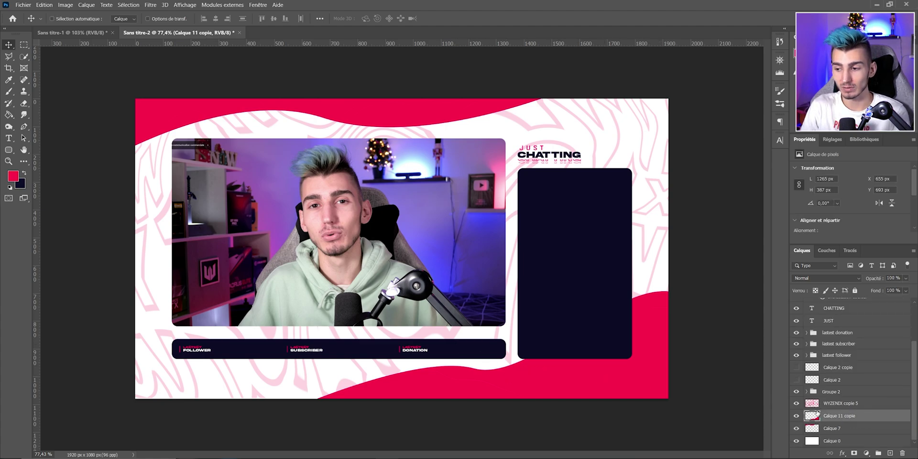
key("ctrl+j")
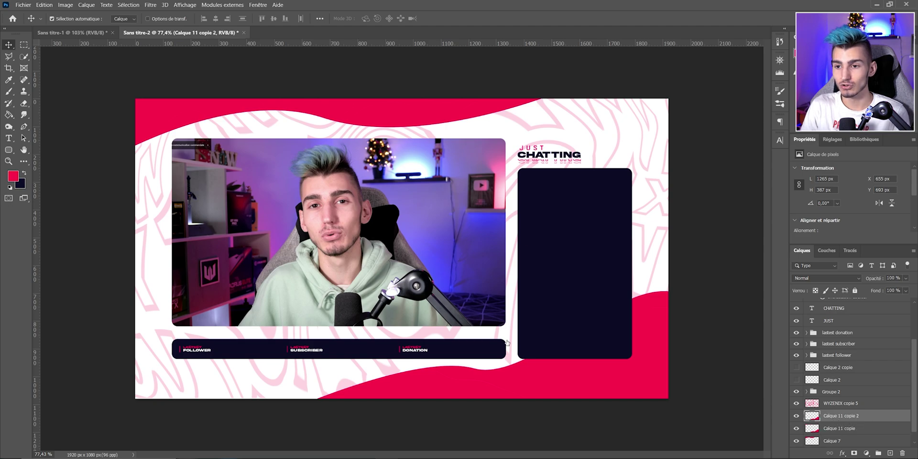
left_click(846, 258)
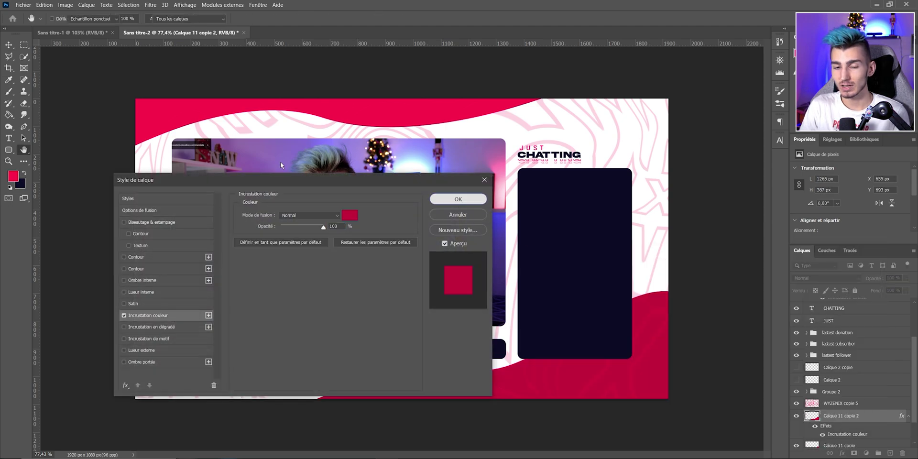
left_click(461, 200)
left_click_drag(111, 106, 111, 119)
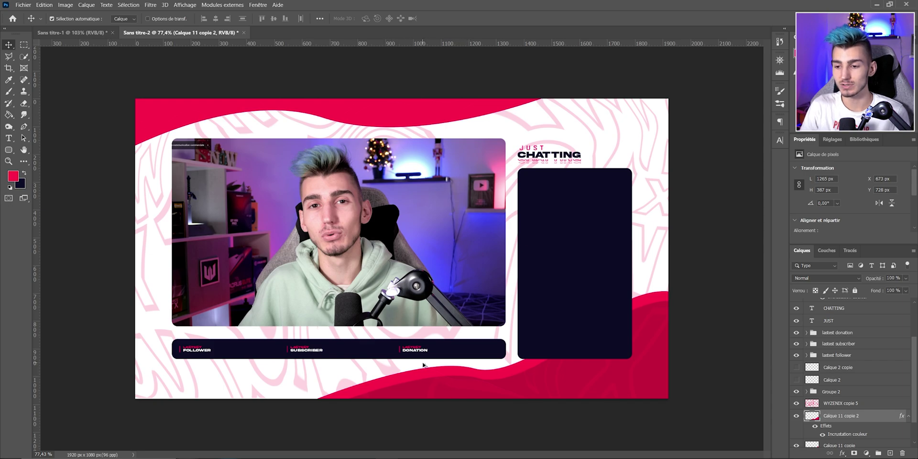
- Delete the duplicated red wave layer again
scroll(423, 365, "down", 2)
scroll(423, 354, "up", 1)
scroll(423, 354, "up", 1)
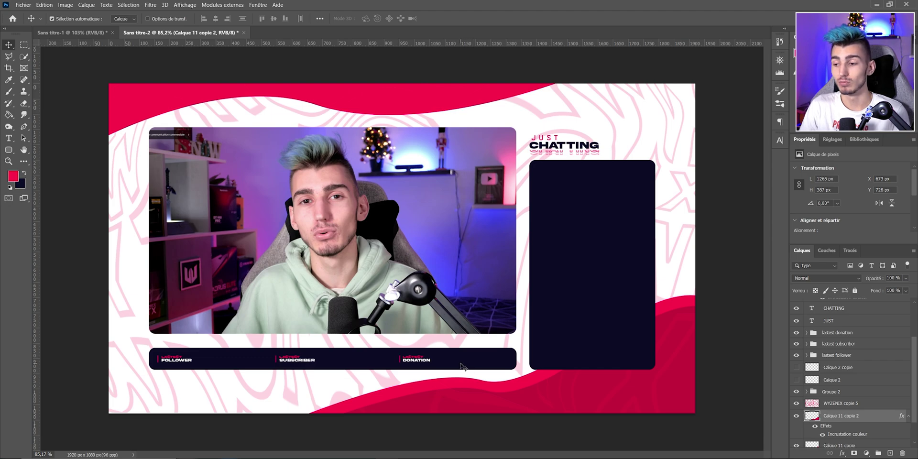
scroll(402, 246, "down", 1)
key("Delete")
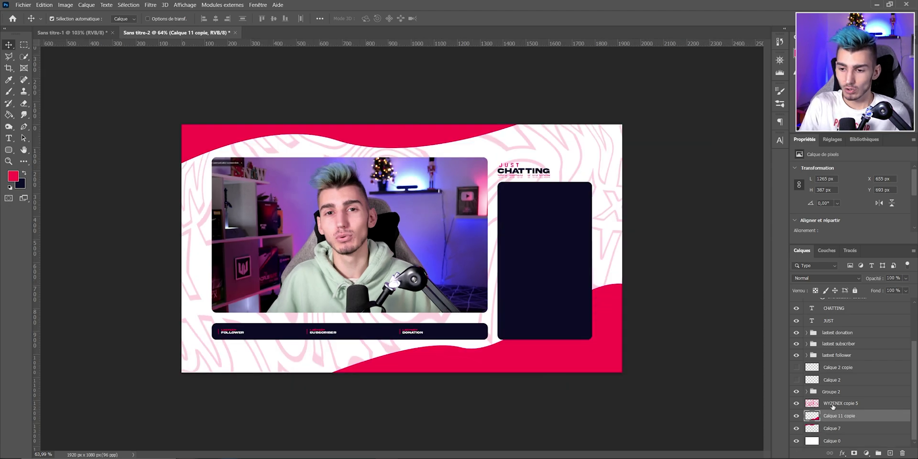
scroll(371, 328, "up", 1)
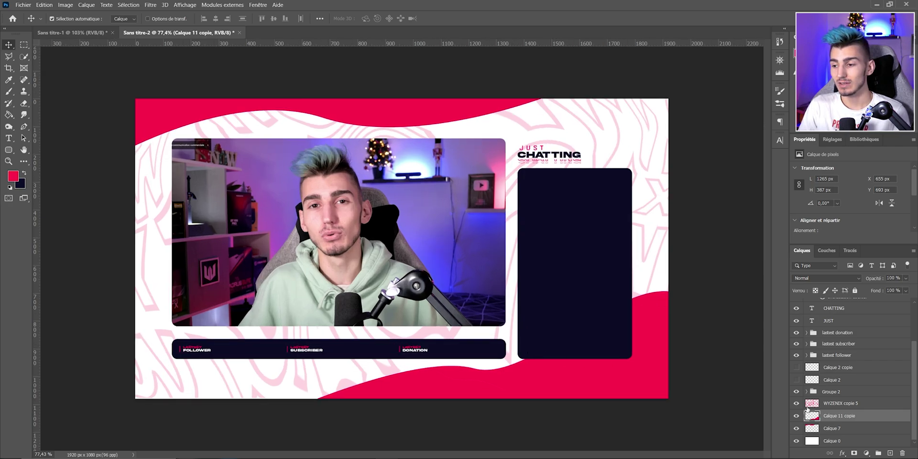
- Group the layers from CHATTING copie 2 down the list into Groupe 3
left_click(849, 441)
scroll(850, 407, "up", 3)
left_click(842, 305, "shift")
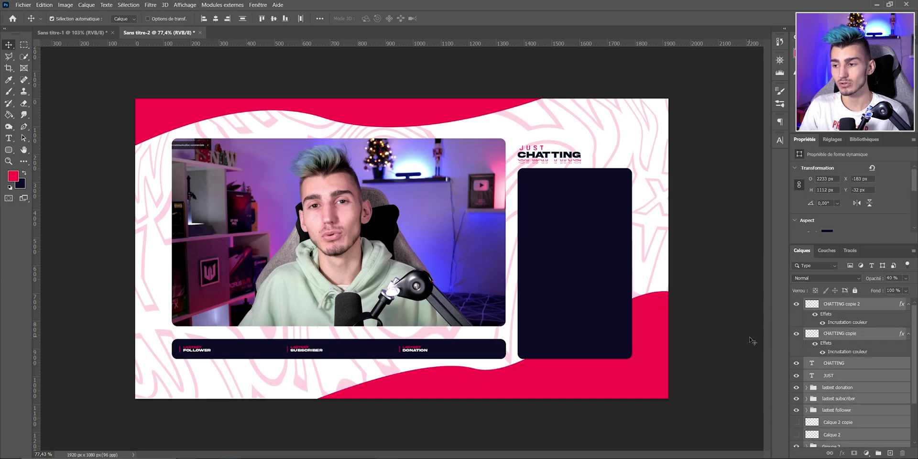
key("ctrl+g")
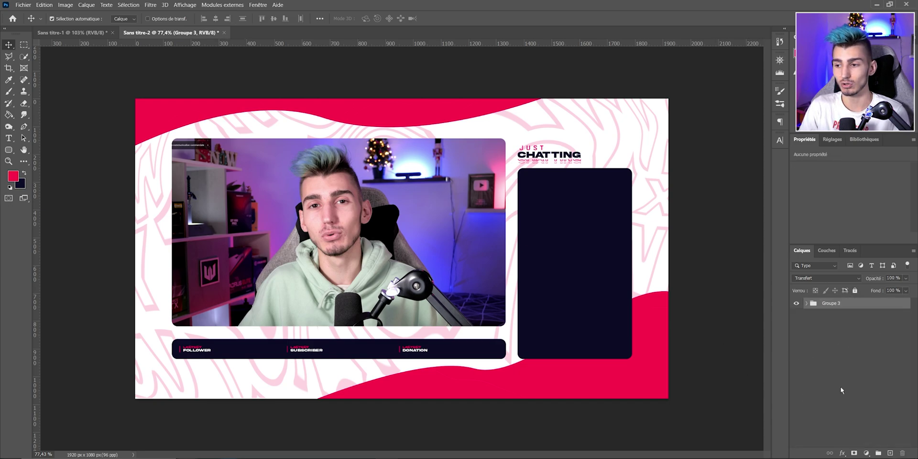
left_click(806, 304)
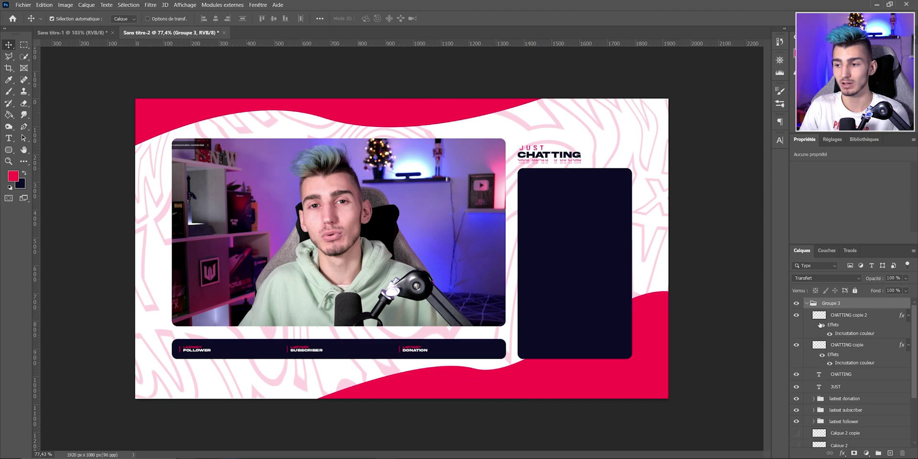
scroll(849, 402, "down", 3)
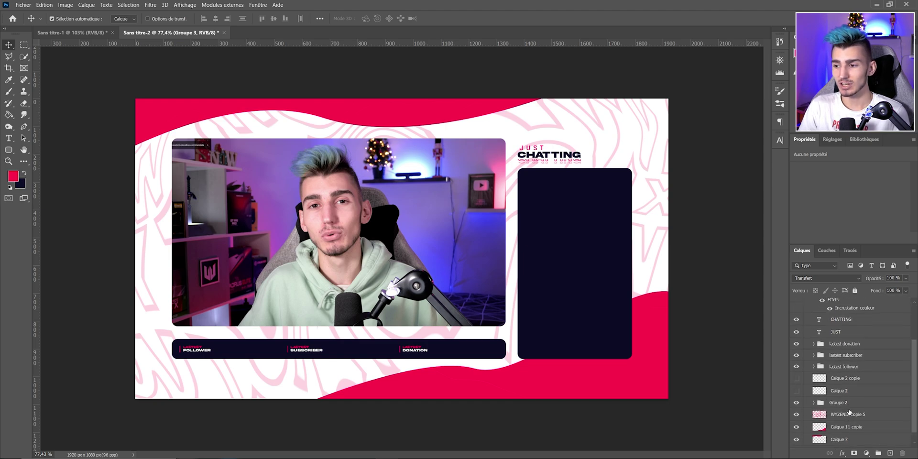
- Expand Groupe 2 and load the webcam photo Calque 6 as a selection
left_click(813, 402)
scroll(832, 397, "down", 3)
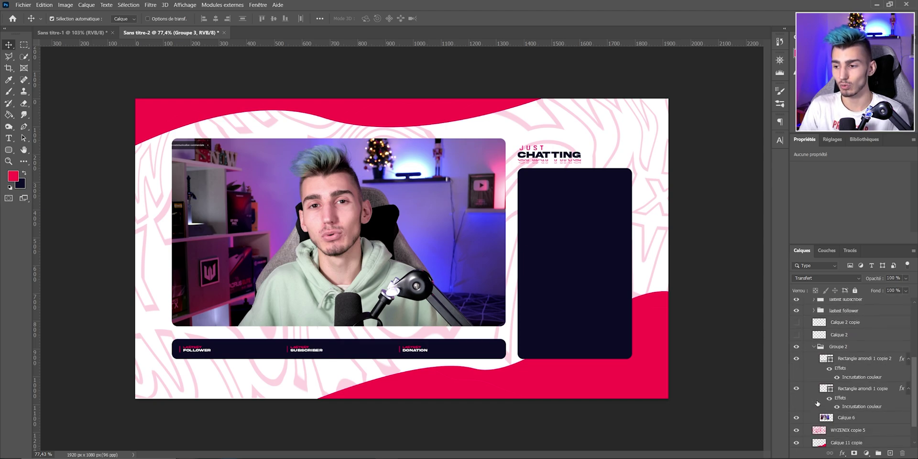
left_click(835, 395)
left_click(796, 391)
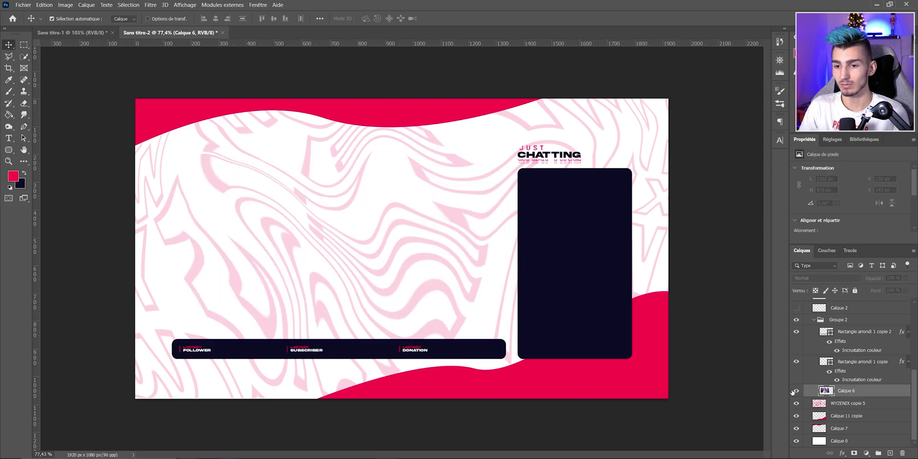
left_click(826, 392, "ctrl")
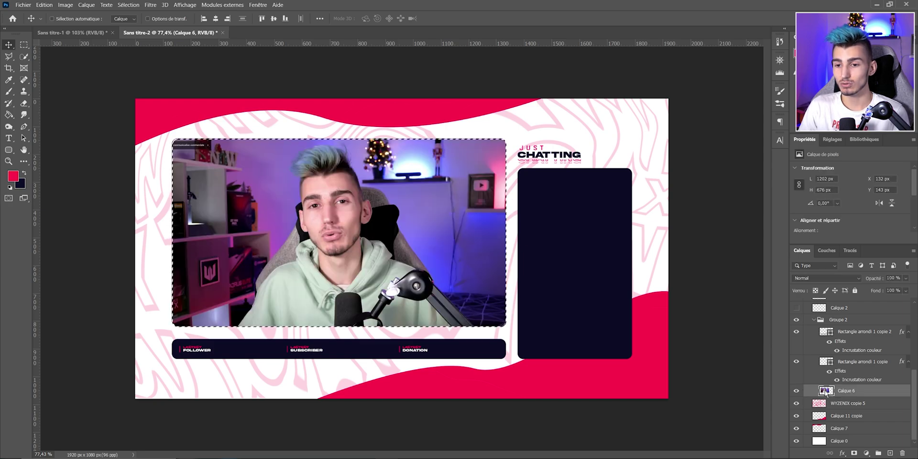
- Check the pattern, wave and background layers, deselect, and hide webcam photo Calque 6
left_click(854, 403)
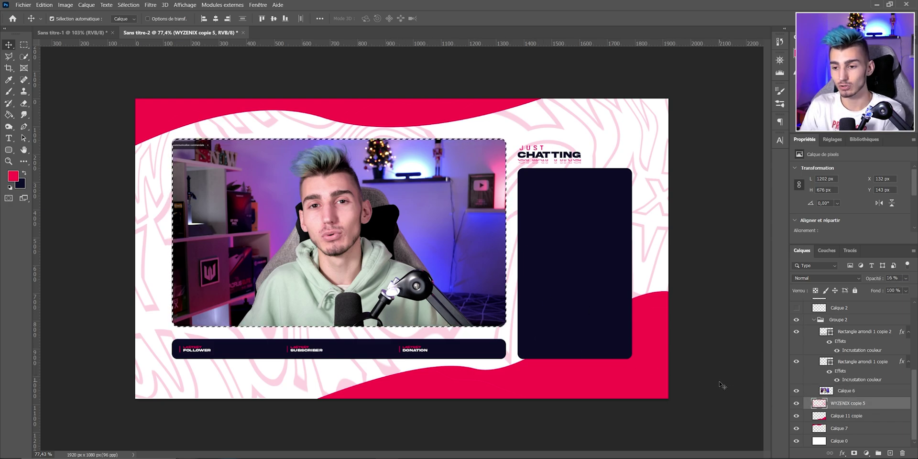
left_click(844, 416)
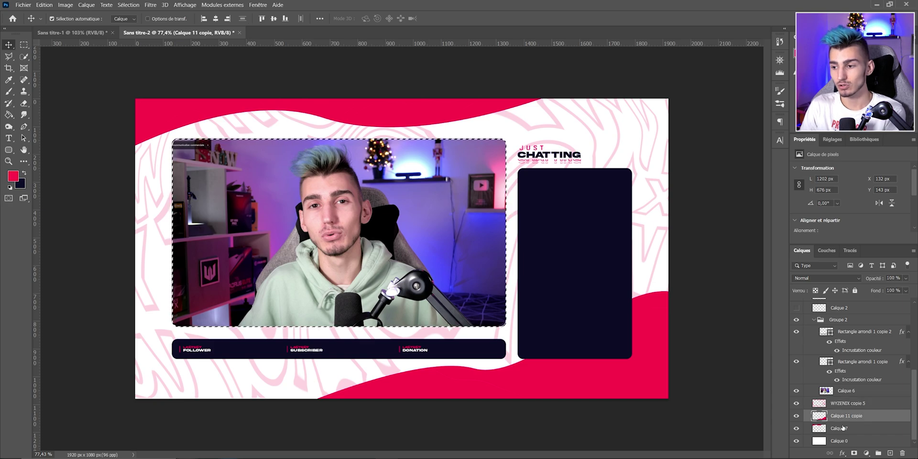
left_click(843, 428)
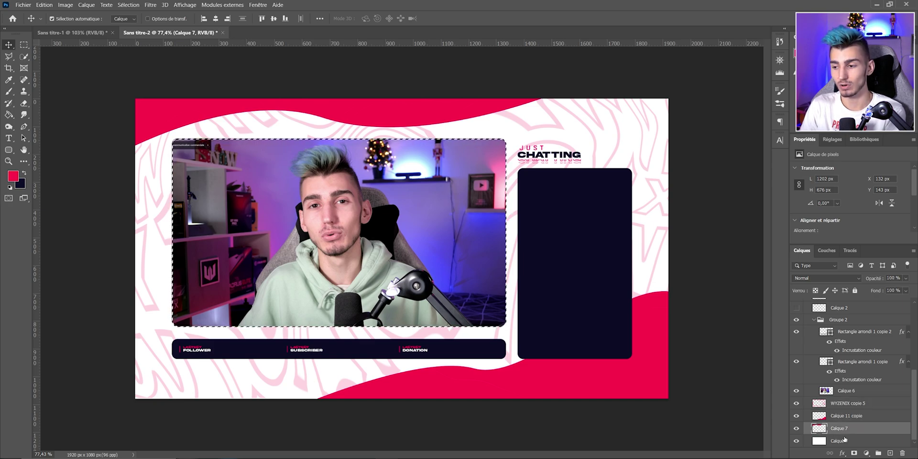
left_click(844, 440)
key("ctrl+d")
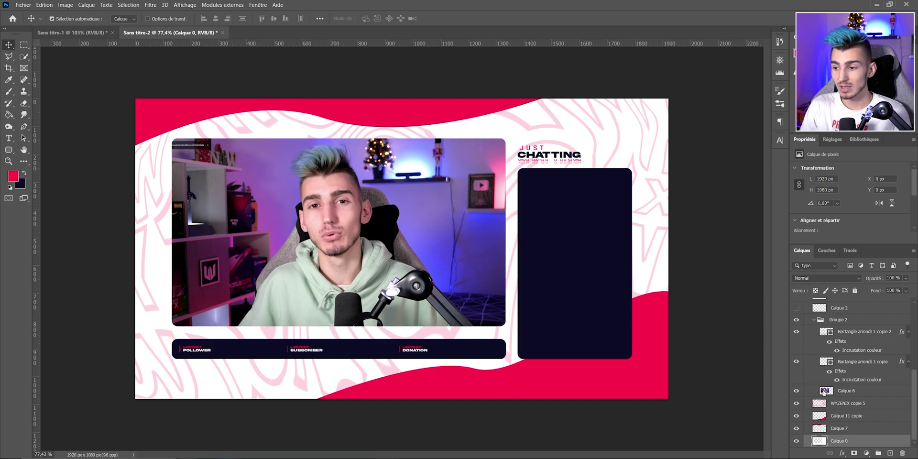
left_click(797, 391)
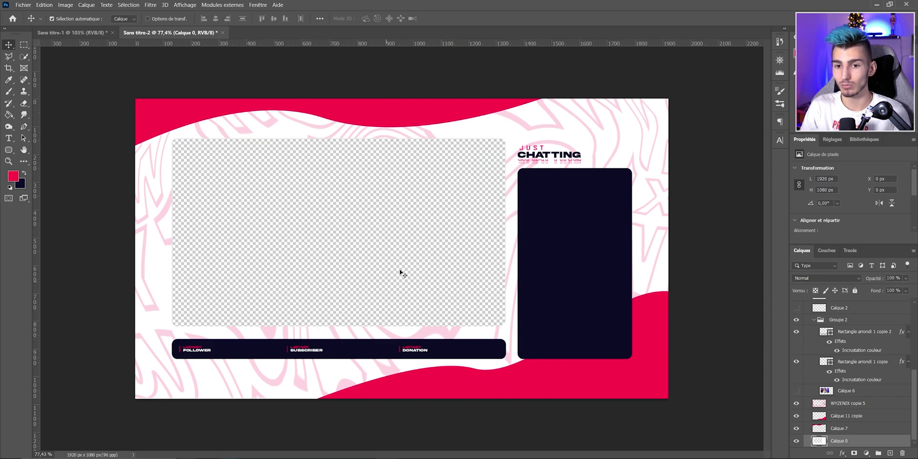
- Hide the webcam photo layer again and clear the selection
scroll(404, 311, "up", 1)
scroll(403, 310, "down", 2)
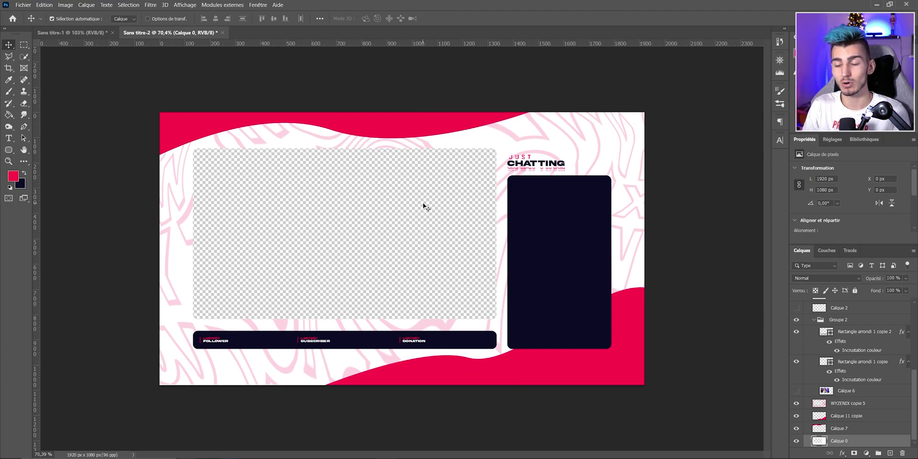
scroll(423, 202, "down", 2)
scroll(814, 306, "up", 5)
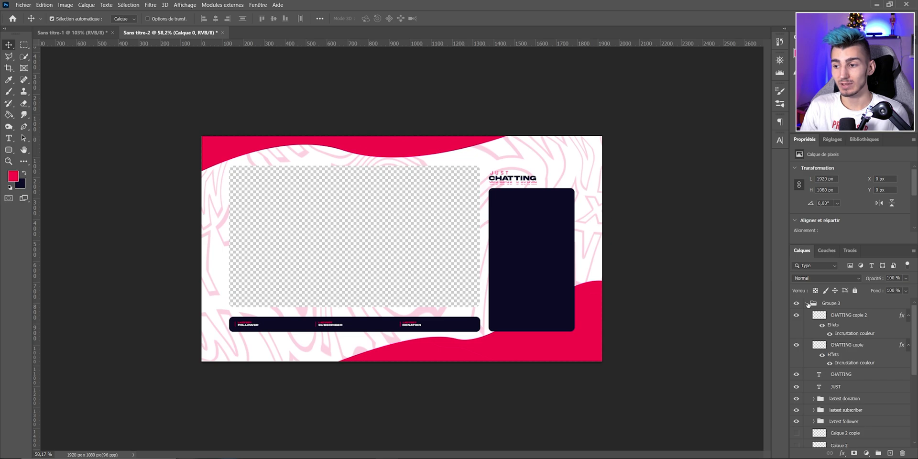
scroll(827, 418, "down", 5)
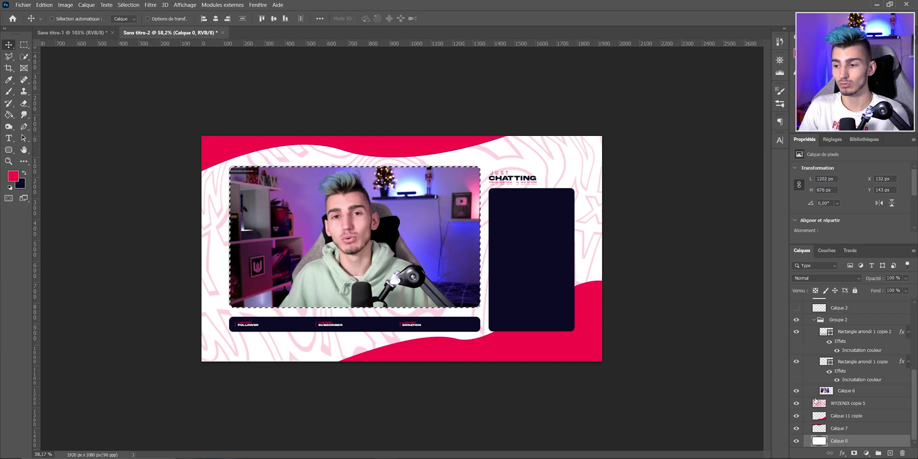
left_click(796, 391)
key("ctrl+d")
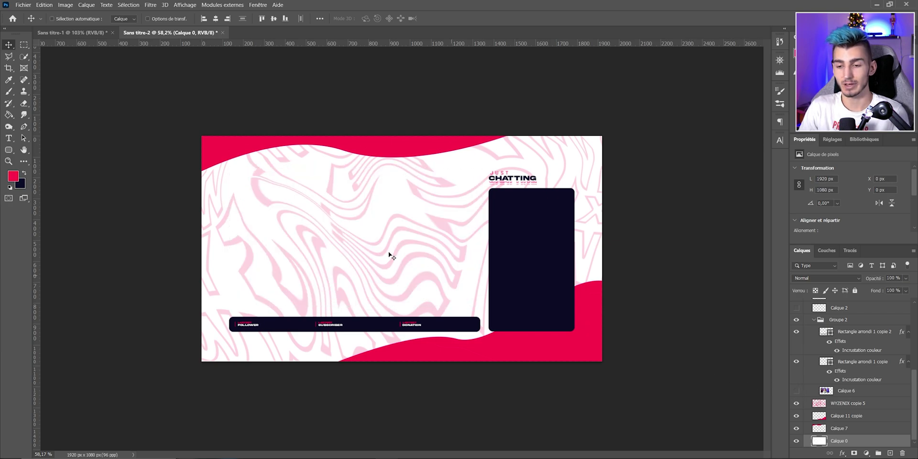
- Group all overlay layers into Groupe 3 and duplicate it as Groupe 3 copie
scroll(445, 287, "down", 1)
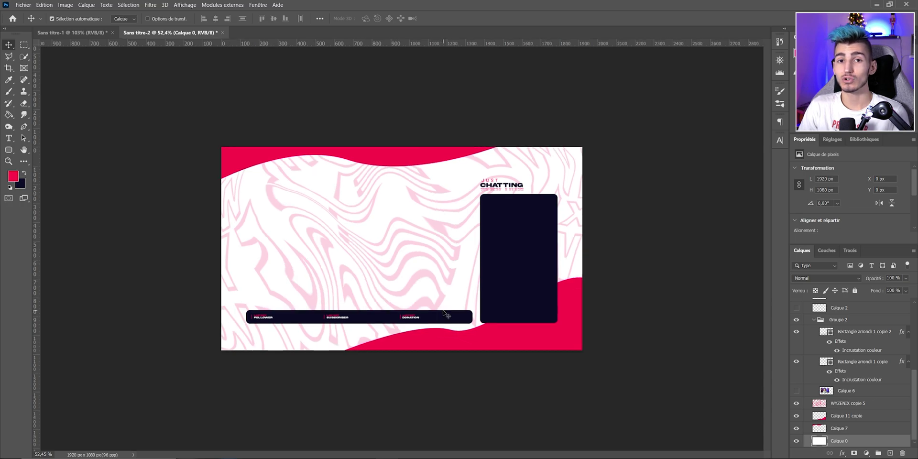
key("ctrl+alt+a")
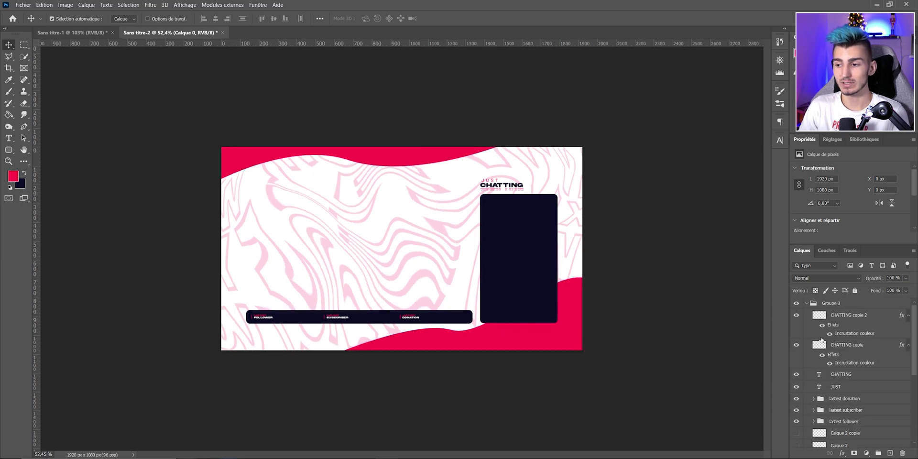
key("ctrl+g")
key("ctrl+j")
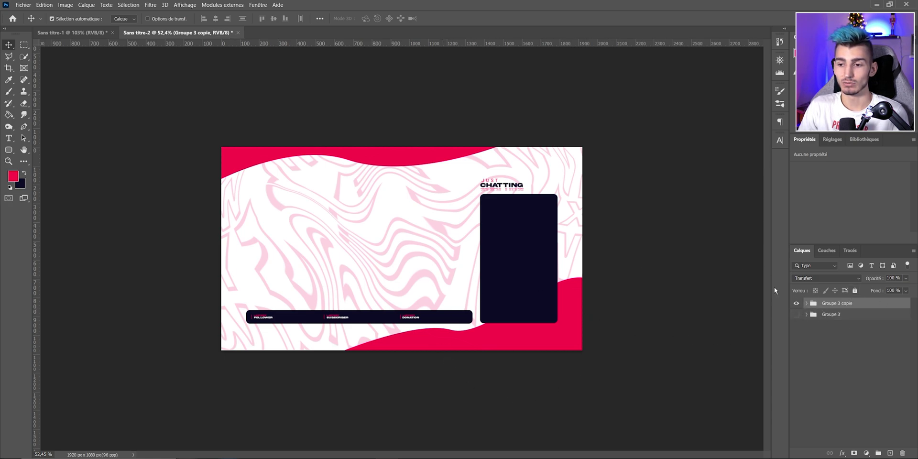
- Select the large webcam frame shape and delete it from the marble pattern layer
left_click(806, 304)
scroll(816, 382, "down", 3)
scroll(816, 425, "down", 3)
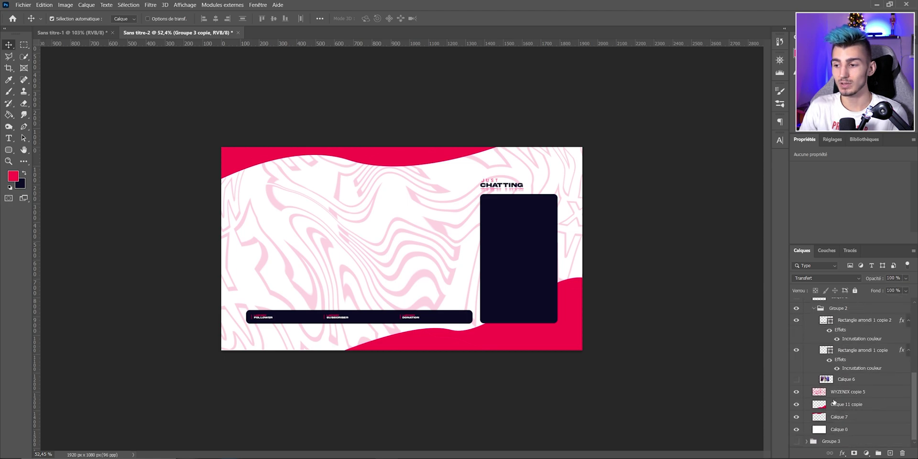
left_click(826, 380, "ctrl")
left_click(847, 404)
key("Delete")
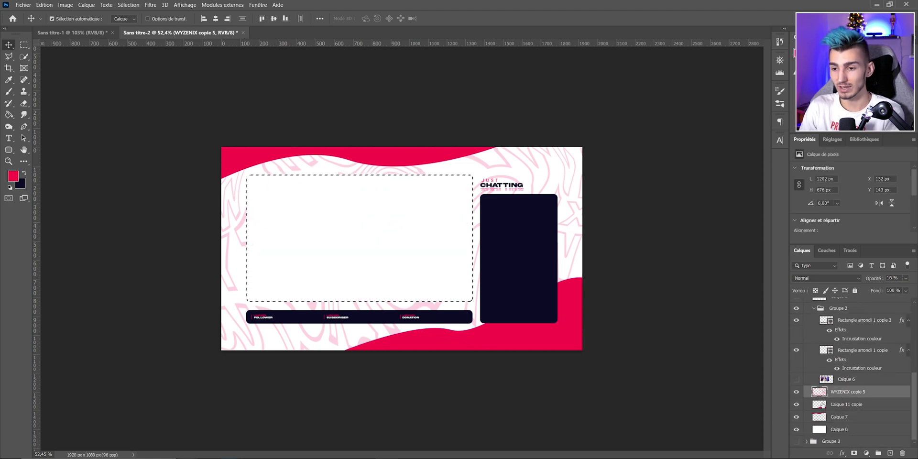
- Clear the frame area from background layer Calque 0 and drop the selection
left_click(826, 418)
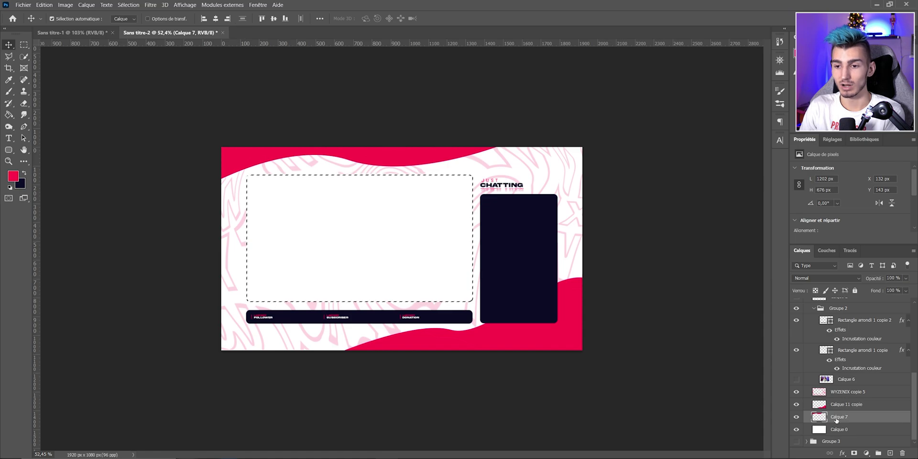
left_click(848, 429)
key("Delete")
key("ctrl+d")
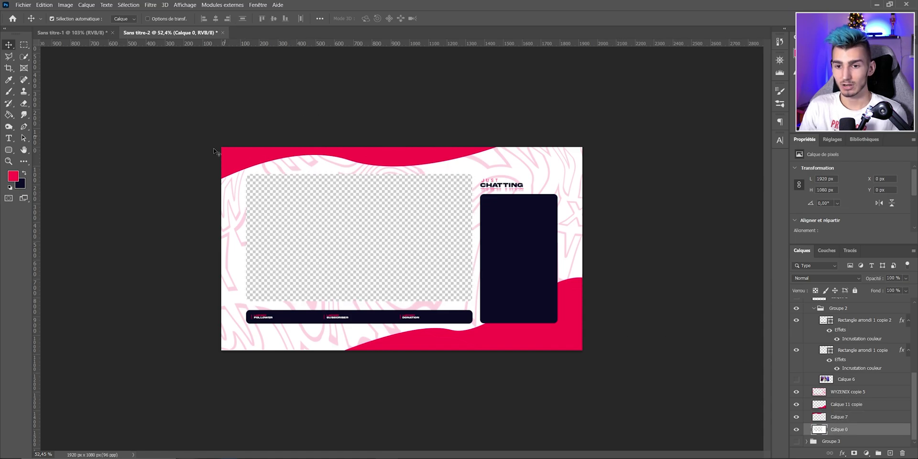
- Regroup the layers as Groupe 3 copie, keeping the original group hidden
key("ctrl+alt+a")
key("ctrl+g")
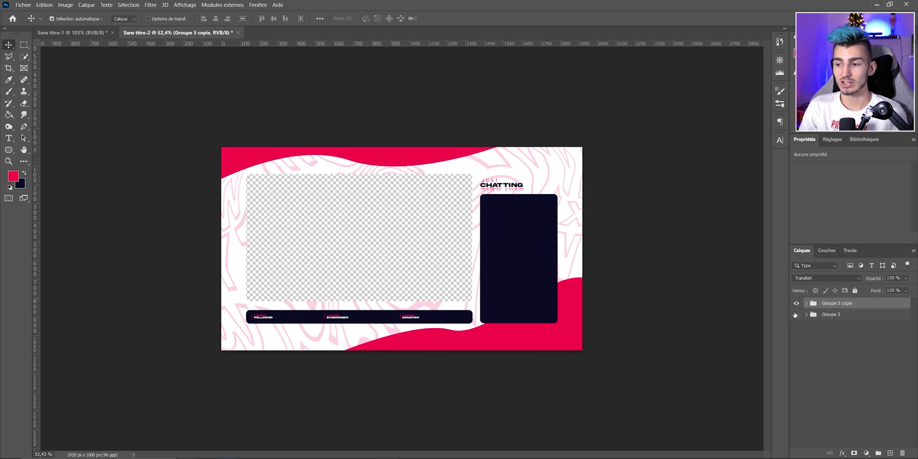
left_click(796, 315)
left_click(795, 316)
left_click(796, 315)
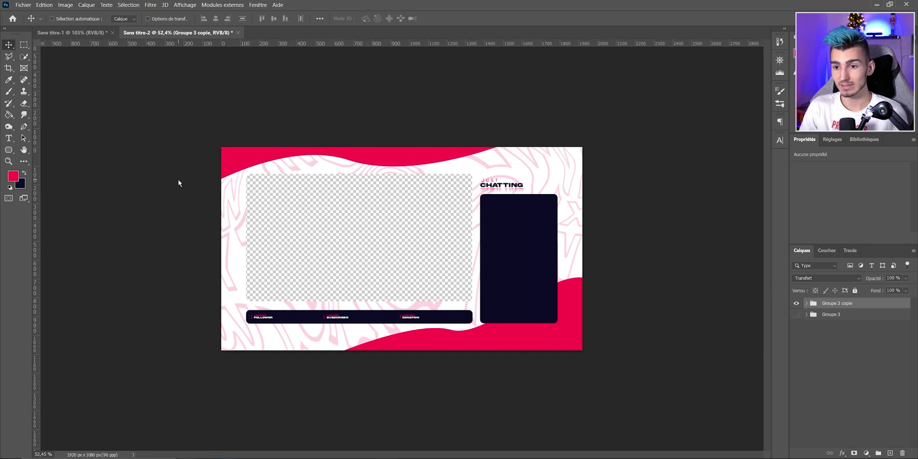
- Set up Save for Web as a transparent PNG-24 at 1920×1080
left_click(24, 5)
mouse_move(43, 129)
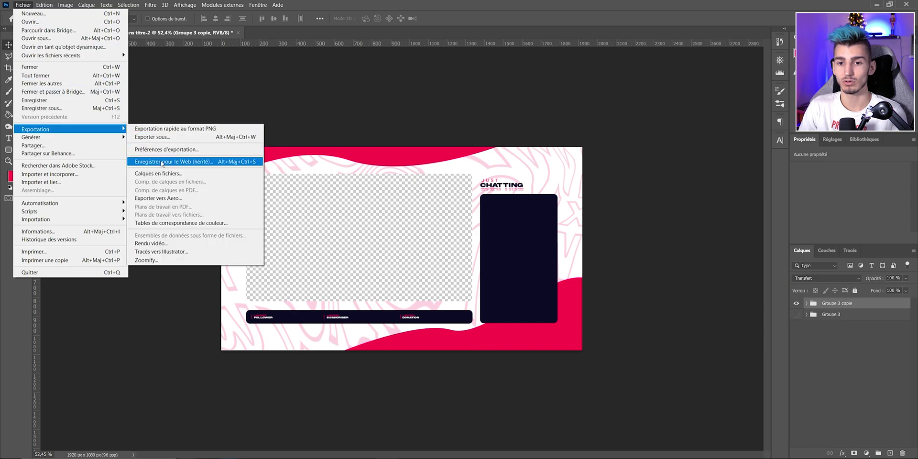
left_click(172, 162)
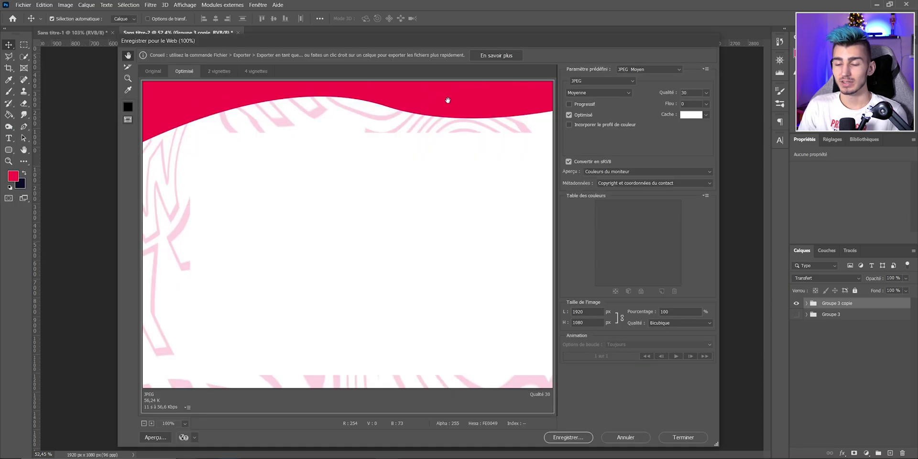
left_click(601, 81)
left_click(581, 110)
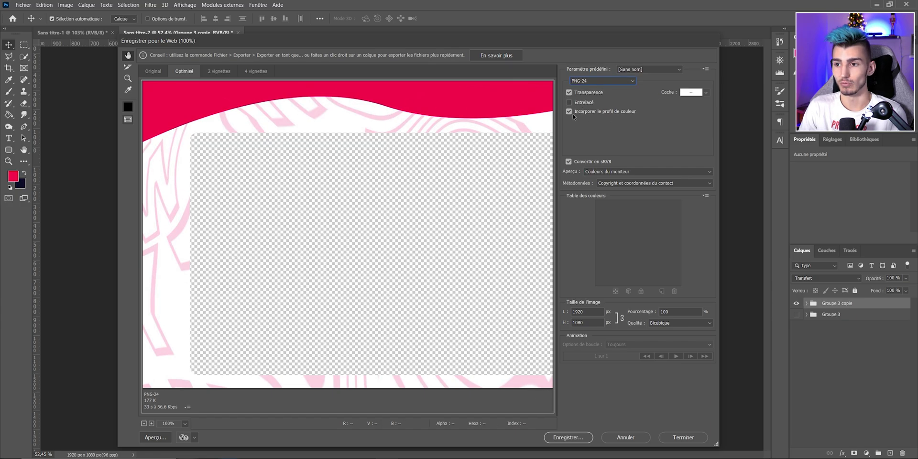
double_click(574, 312)
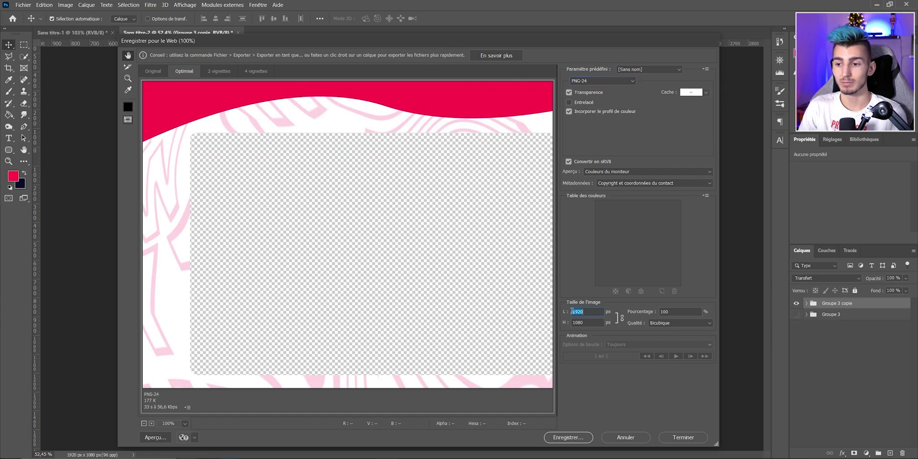
left_click(582, 322)
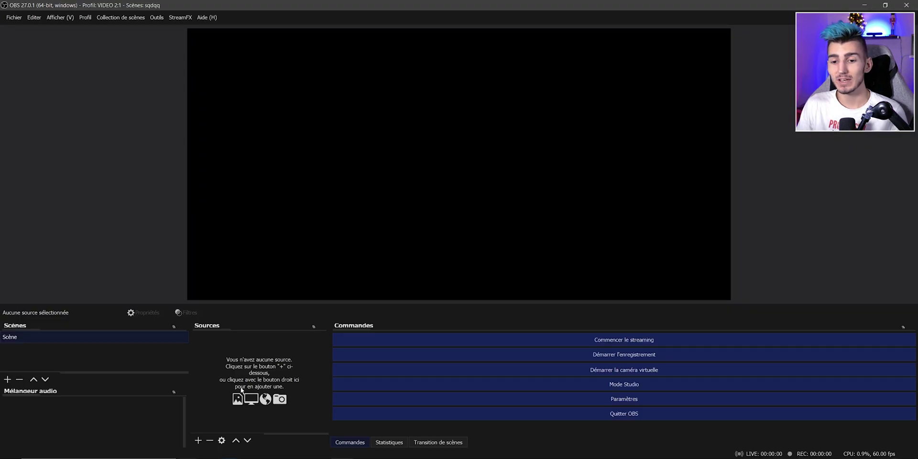
- Add an Image source loading overlay.png and stretch it to fill the canvas
left_click(199, 440)
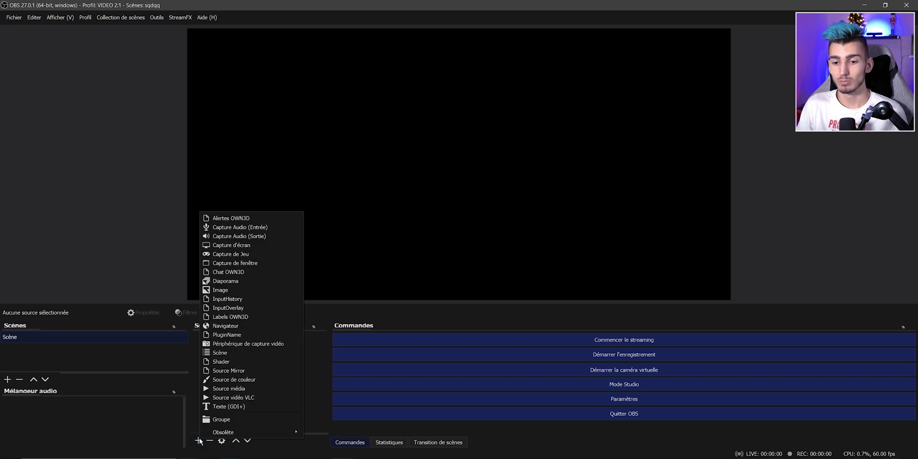
left_click(222, 290)
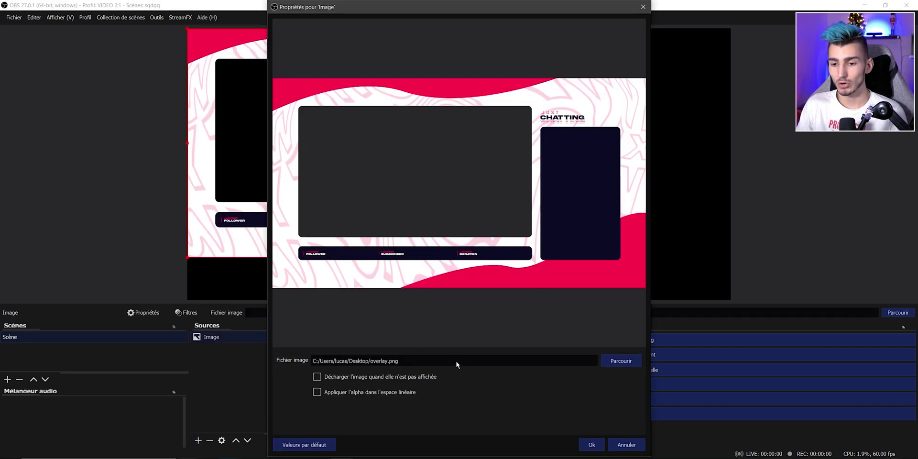
left_click(591, 444)
left_click_drag(449, 320, 401, 297)
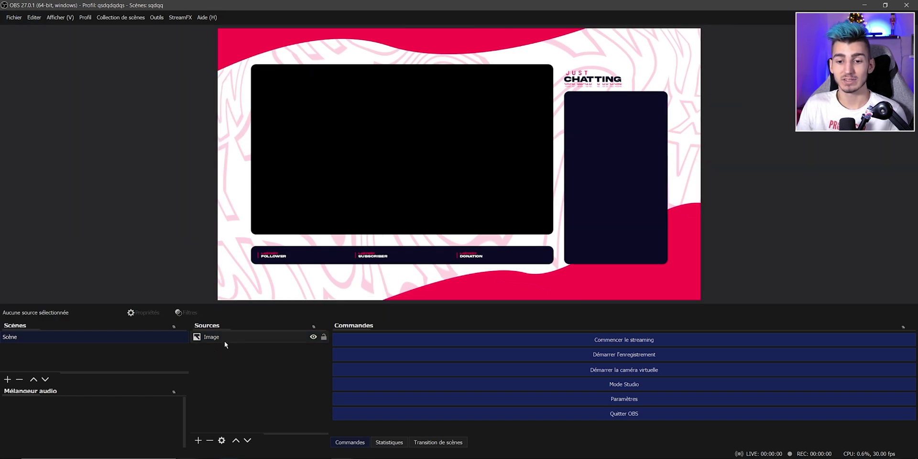
- Add a Périphérique de capture vidéo source using OBS Virtual Camera
left_click(197, 441)
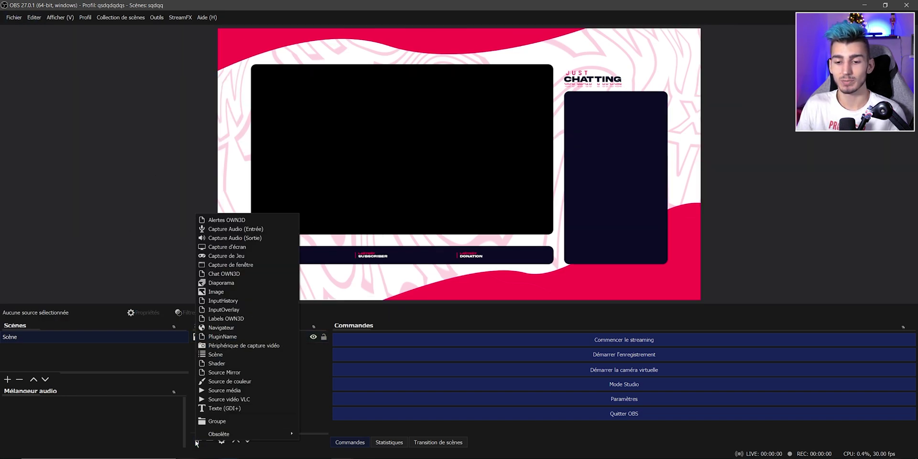
left_click(235, 345)
key("Return")
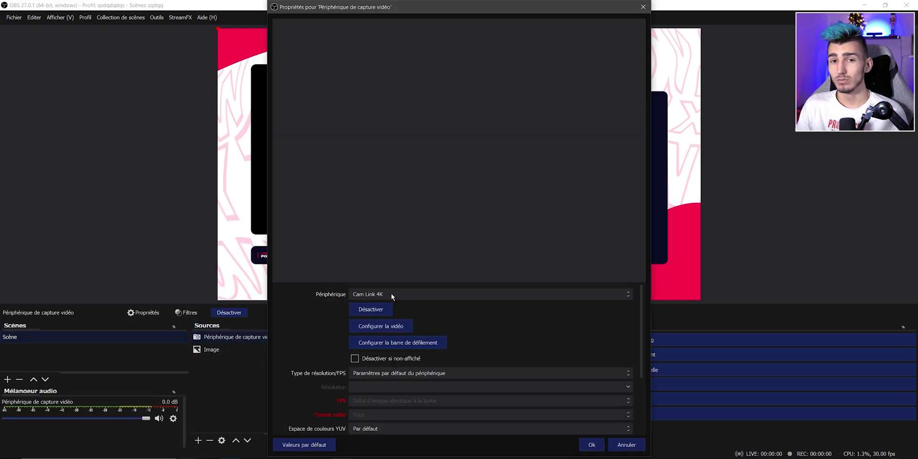
left_click(392, 294)
left_click(391, 313)
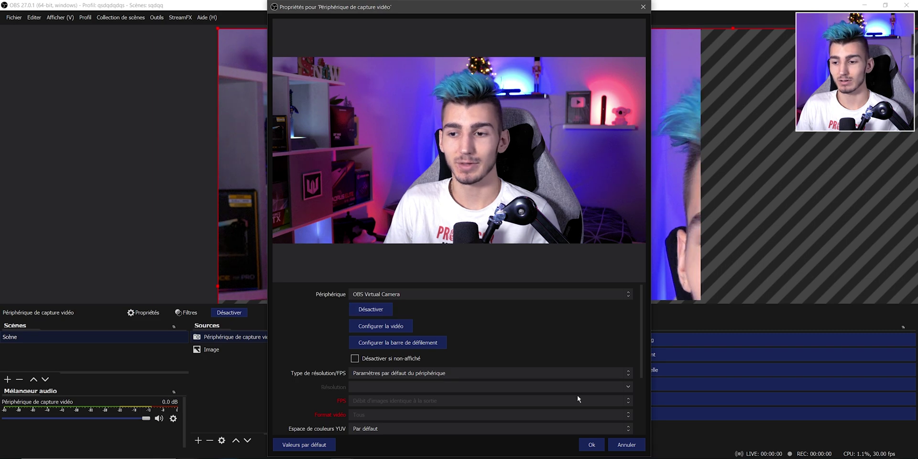
left_click(593, 444)
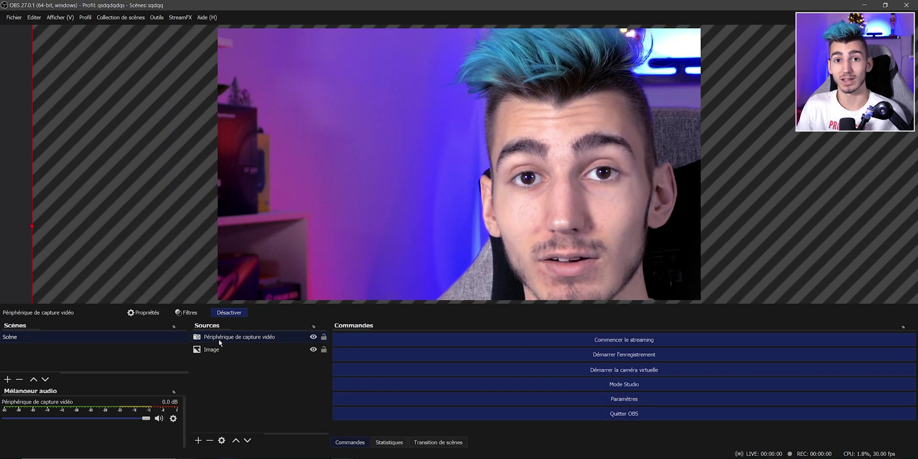
- Move the webcam below the Image source and resize it into the overlay's camera frame
left_click_drag(220, 343, 221, 359)
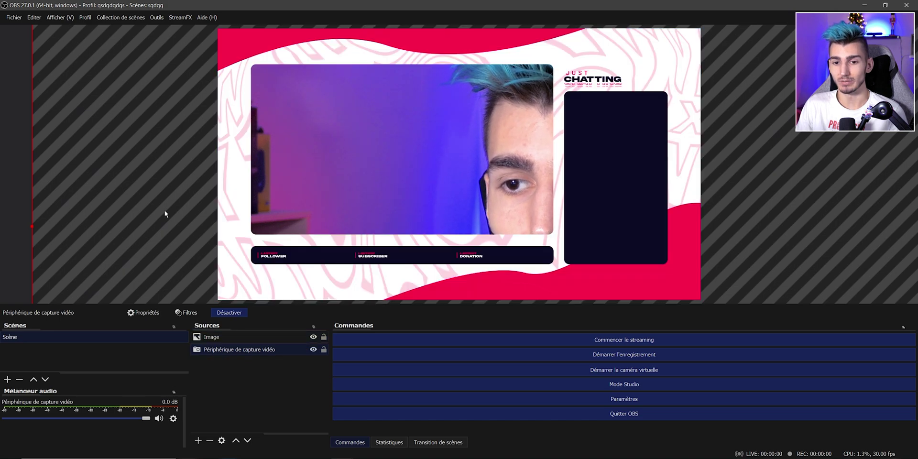
left_click_drag(32, 226, 176, 219)
mouse_move(698, 158)
left_mouse_down()
mouse_move(476, 176)
mouse_move(483, 187)
left_mouse_up()
left_click_drag(541, 151, 556, 158)
left_click(117, 107)
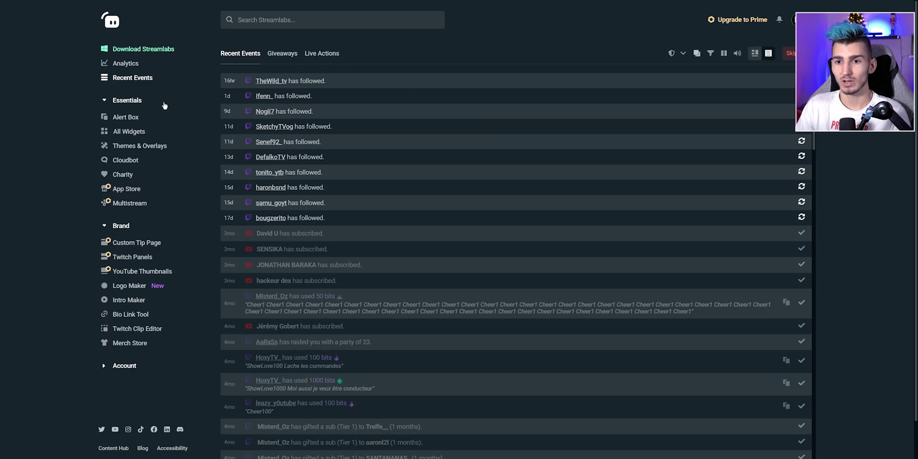
- Open the Chat Box widget from the Streamlabs gallery and copy its widget URL
left_click(145, 133)
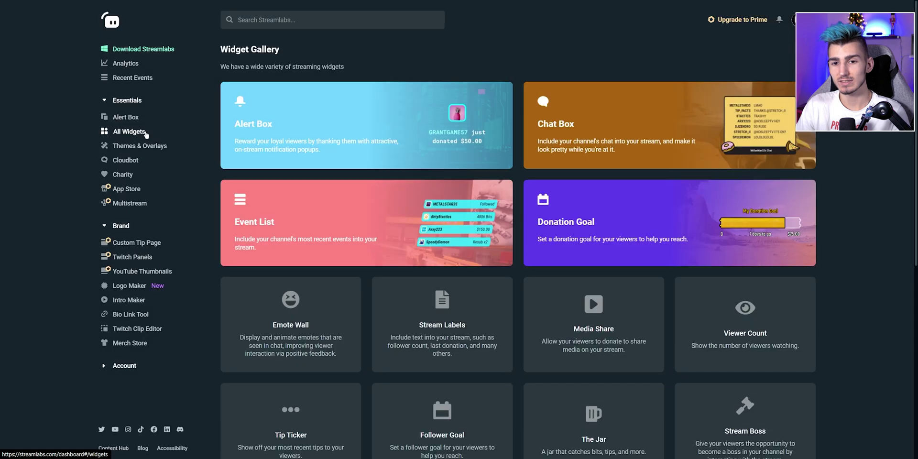
left_click(576, 131)
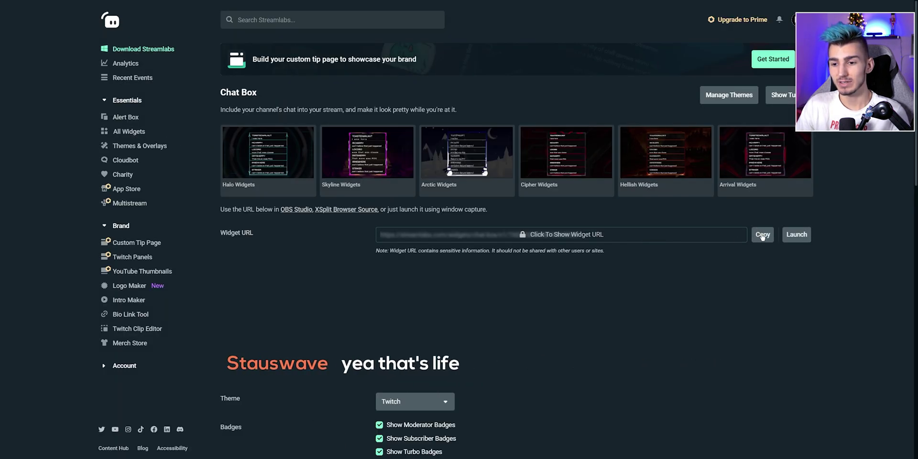
left_click(762, 234)
scroll(301, 259, "down", 5)
scroll(302, 258, "down", 3)
scroll(297, 262, "down", 8)
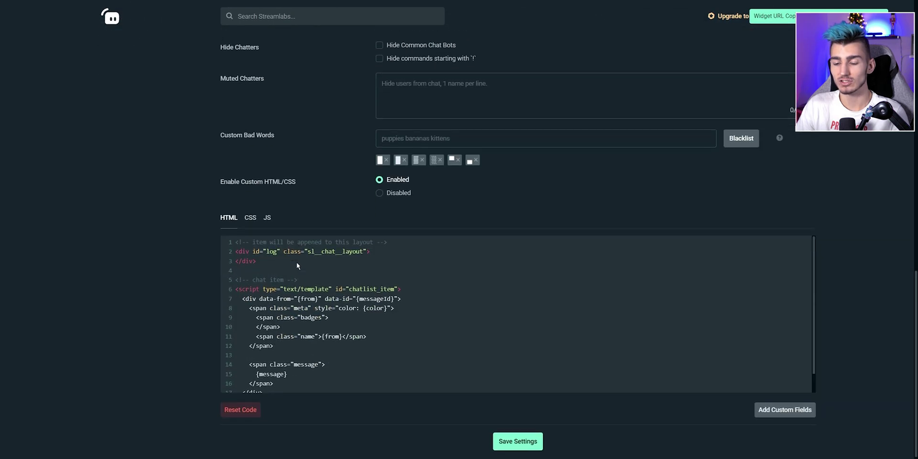
- Review the Chat Box's white 42px text settings, then bring up OBS's source type list
scroll(215, 265, "up", 8)
scroll(256, 270, "up", 5)
scroll(281, 277, "down", 8)
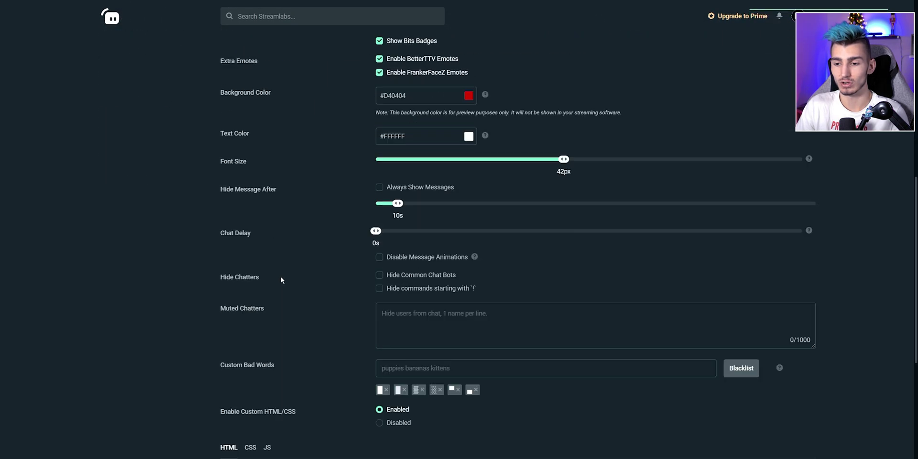
scroll(277, 267, "down", 5)
scroll(311, 215, "up", 10)
scroll(344, 201, "up", 4)
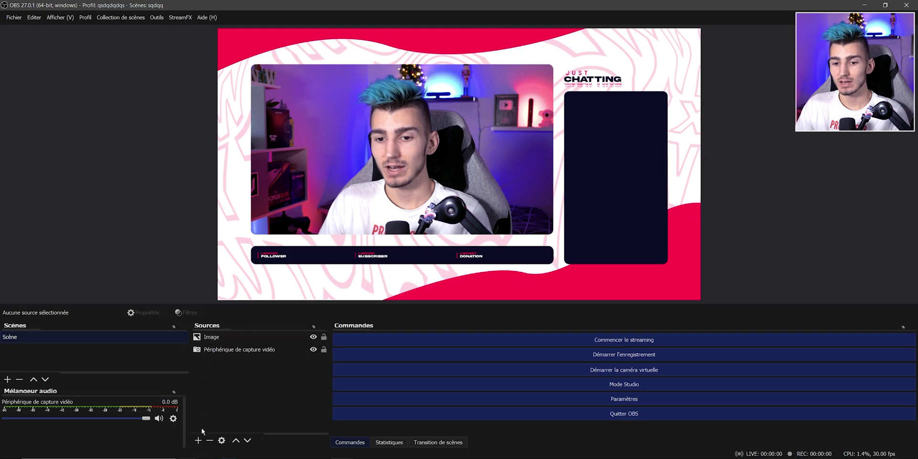
left_click(198, 441)
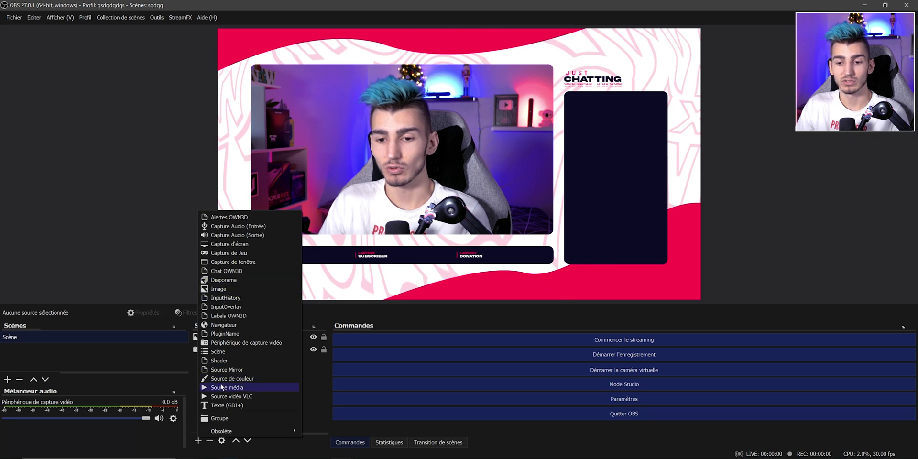
- Add a Navigateur source with the pasted chat box URL and move it right
left_click(224, 325)
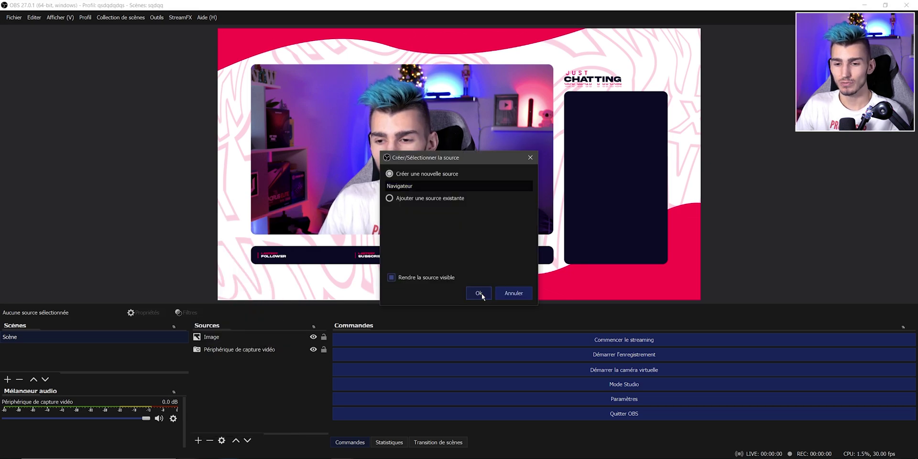
left_click(478, 294)
left_click_drag(415, 283, 303, 285)
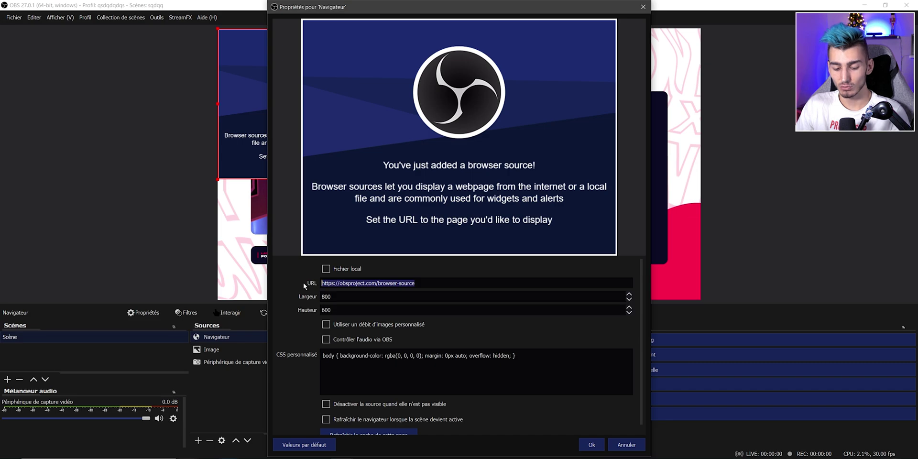
key("ctrl+v")
key("Return")
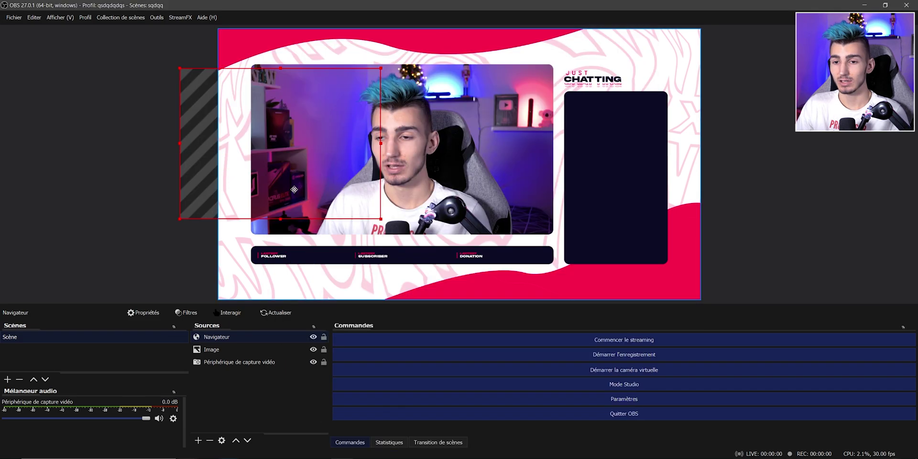
left_click_drag(326, 136, 603, 212)
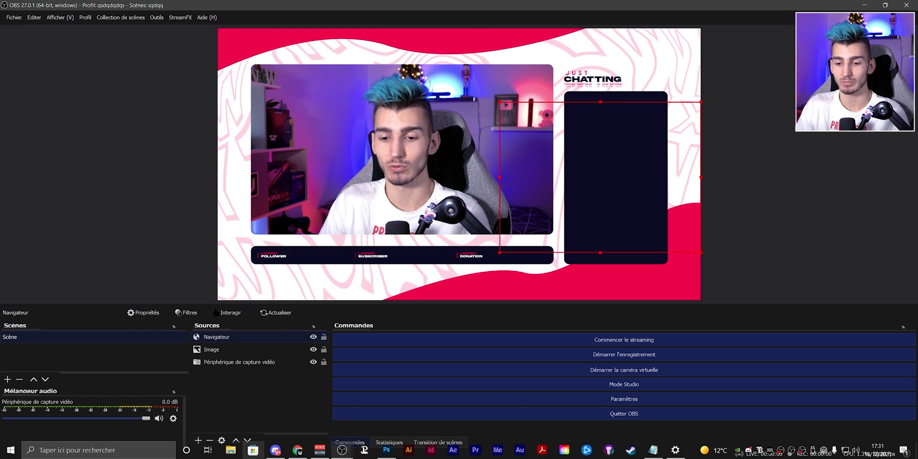
- Send 'test' in Twitch chat and reposition the chat box over the dark panel
left_click(249, 450)
type("test")
key("Return")
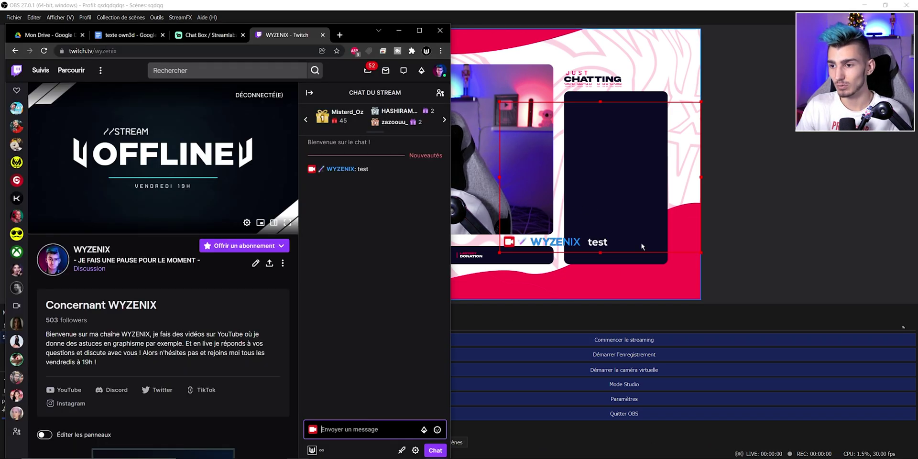
left_click(599, 214)
mouse_move(599, 213)
left_mouse_down()
mouse_move(588, 214)
mouse_move(673, 214)
mouse_move(632, 207)
left_mouse_up()
- Set the Navigateur chat source's width to 350 in its properties
right_click(217, 339)
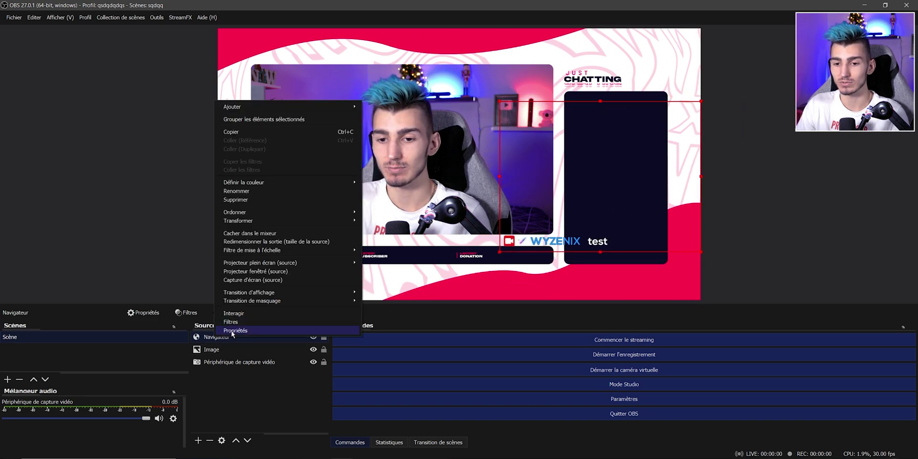
left_click(233, 330)
left_click_drag(335, 7, 64, 31)
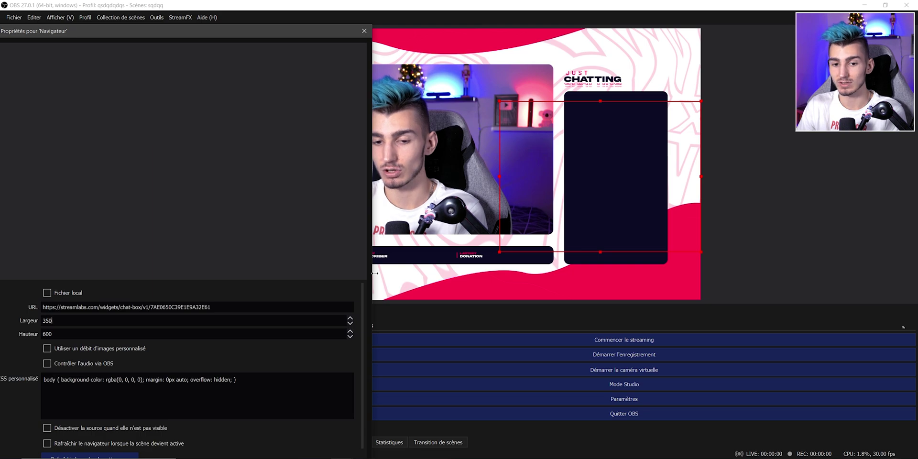
left_click(52, 320)
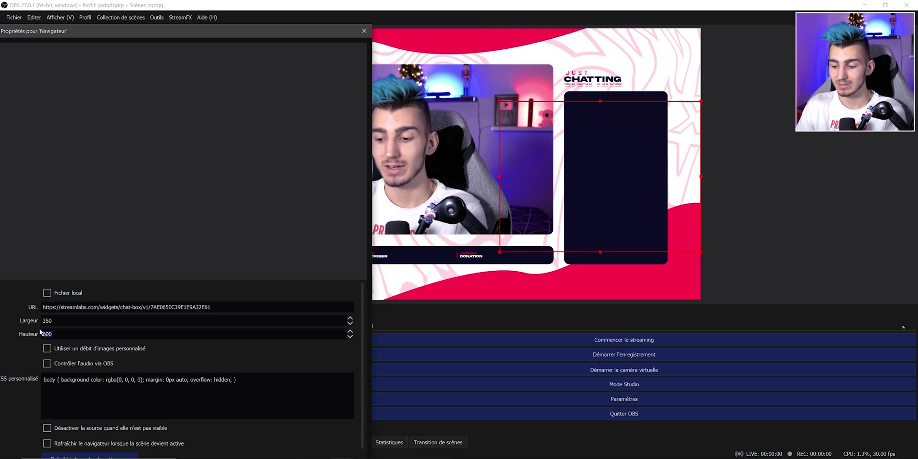
key("Return")
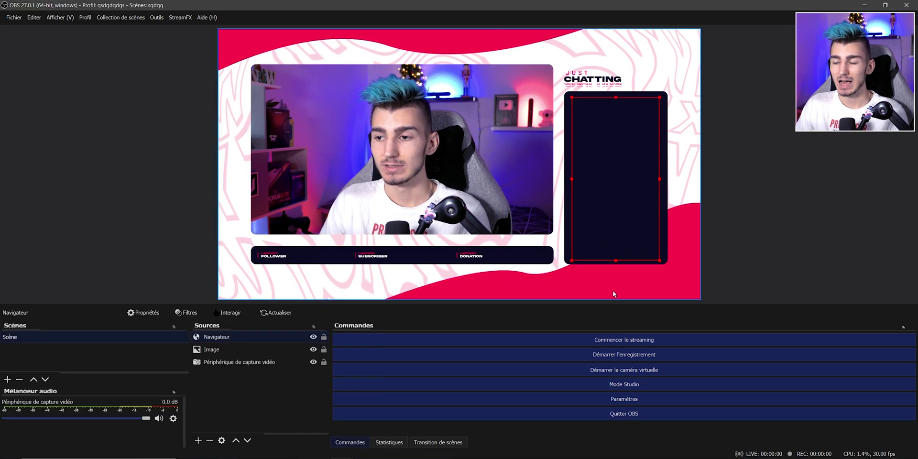
- Send a long test message and 'qsd' in Twitch chat to check wrapping
key("alt+Tab")
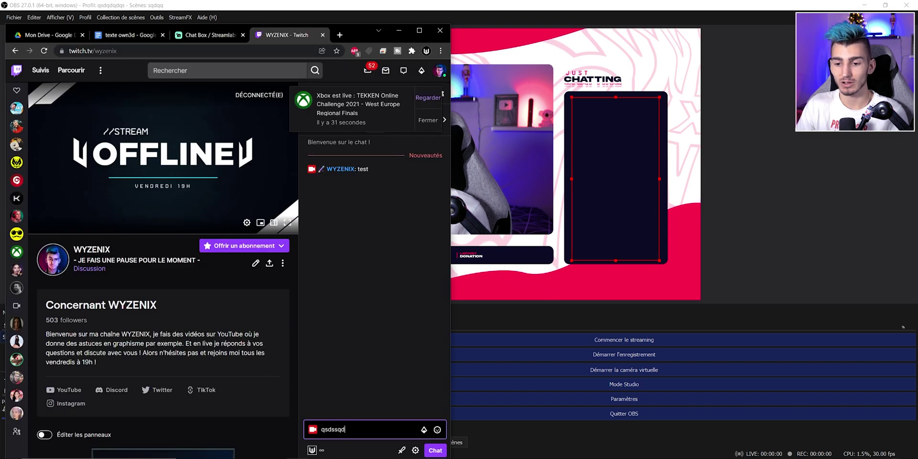
type("dddddddddddddddddddddddddddddddddddddddddddddddddddddd")
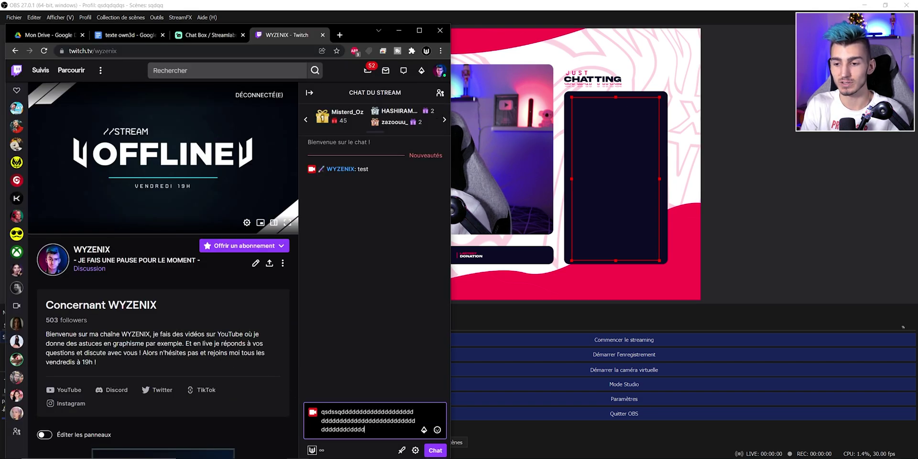
key("Return")
type("qsd")
key("Return")
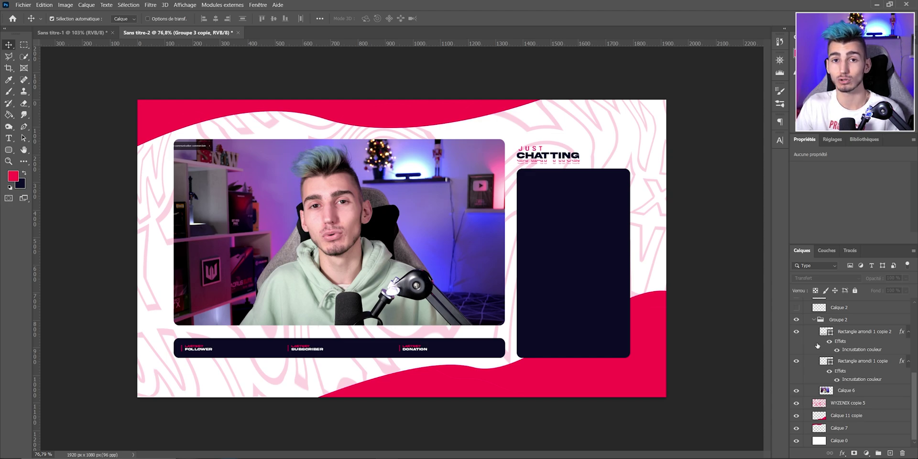
- Delete the three lastest follower, subscriber and donation groups
scroll(819, 347, "up", 1)
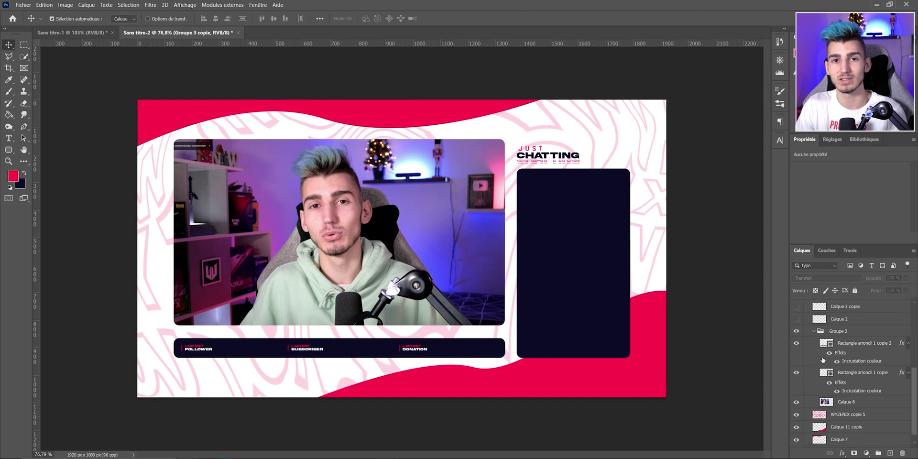
scroll(823, 360, "up", 5)
left_click(836, 355)
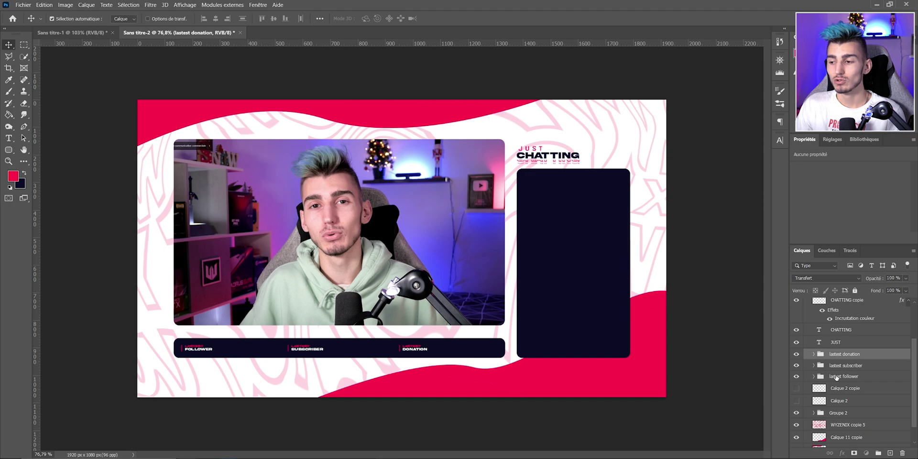
left_click(835, 377, "shift")
key("Delete")
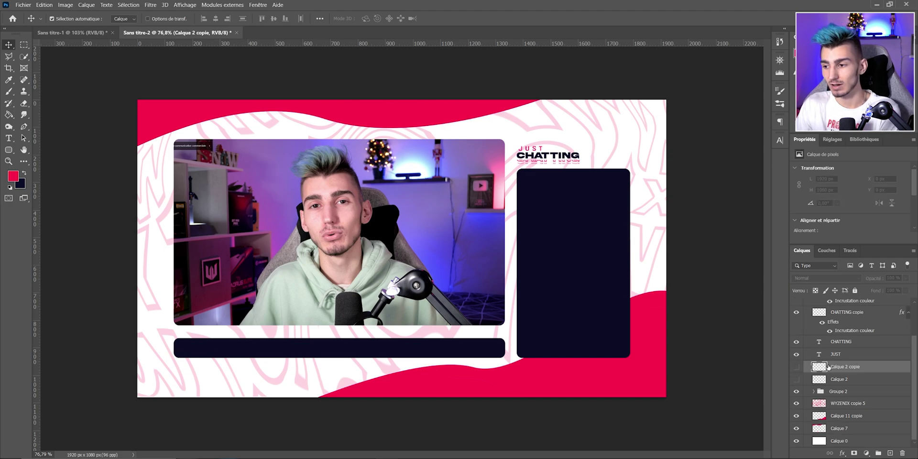
- Delete the webcam frame and chat panel layers, then select the JUST and CHATTING layers
left_click(835, 391, "shift")
key("Delete")
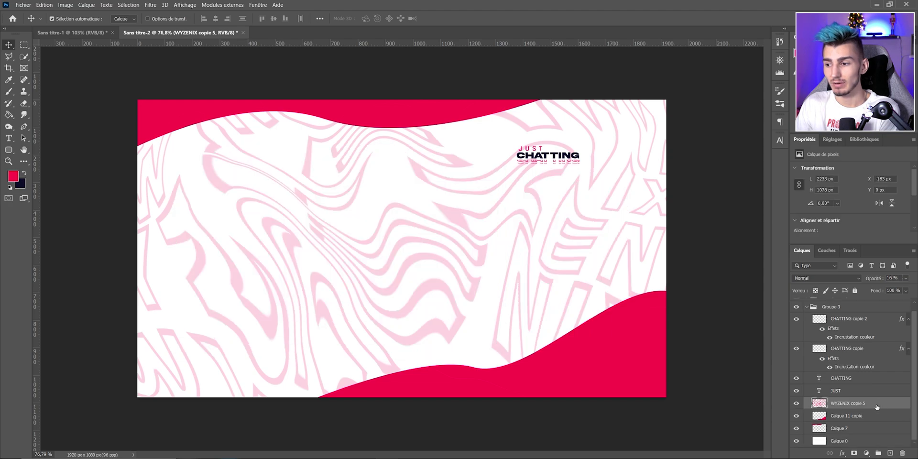
left_click(848, 390)
left_click(845, 379, "shift")
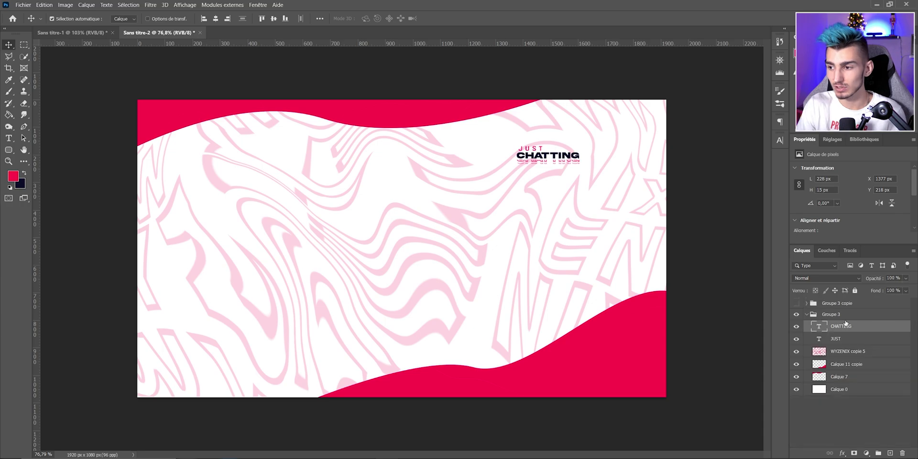
- Enlarge the JUST/CHATTING title and move it to the centre-left of the wave background
key("ctrl+t")
mouse_move(590, 163)
left_mouse_down()
mouse_move(360, 222)
mouse_move(666, 228)
mouse_move(467, 221)
left_mouse_up()
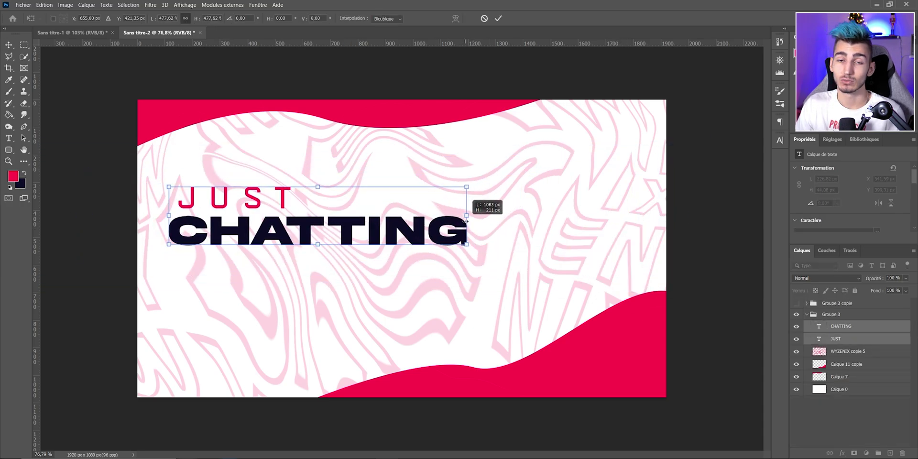
left_click_drag(404, 219, 408, 236)
key("Return")
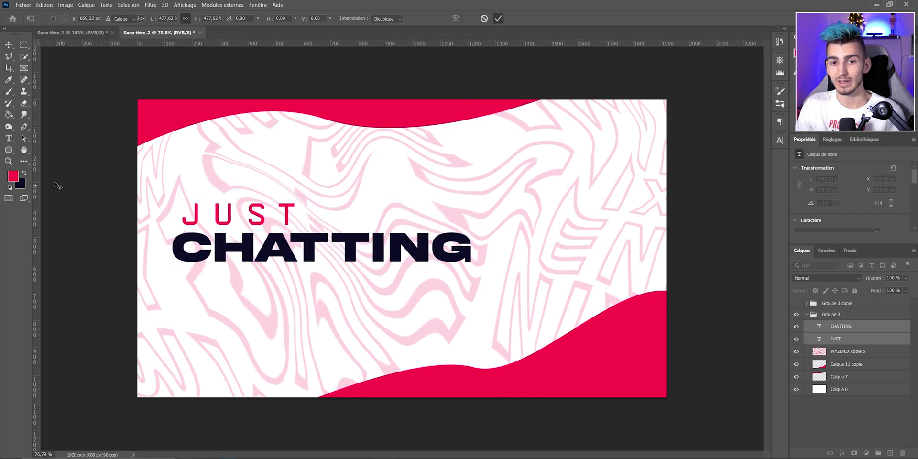
- Retype the title as STARTING SOON and scale it up further
left_click(8, 137)
double_click(192, 214)
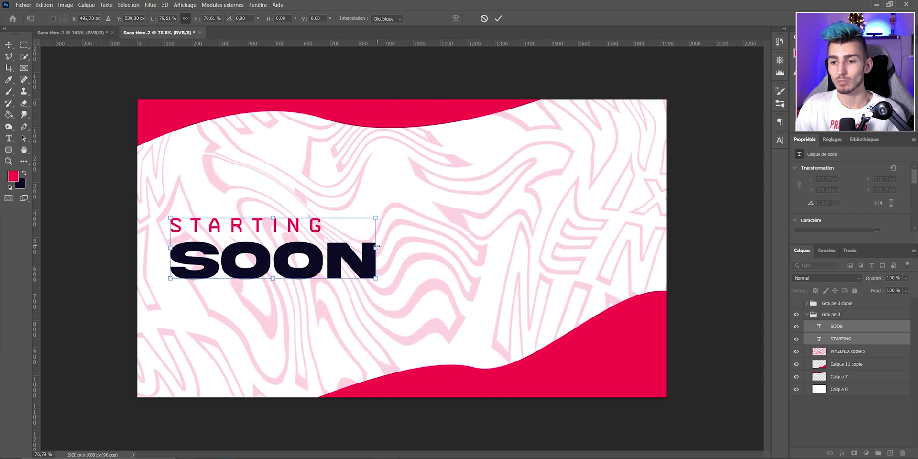
left_click_drag(374, 278, 439, 280)
left_click_drag(395, 250, 368, 249)
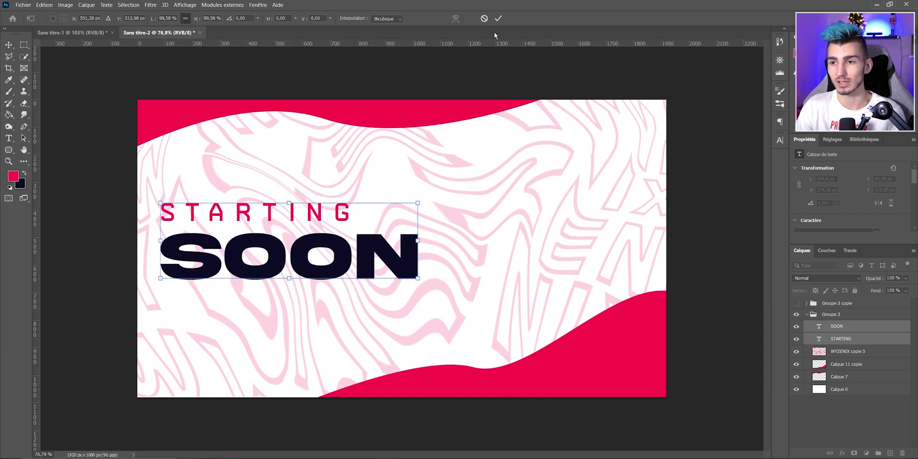
key("Return")
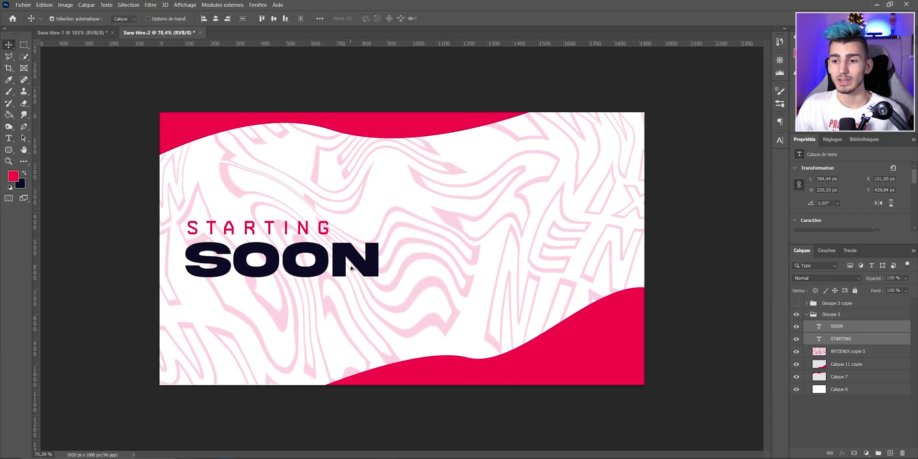